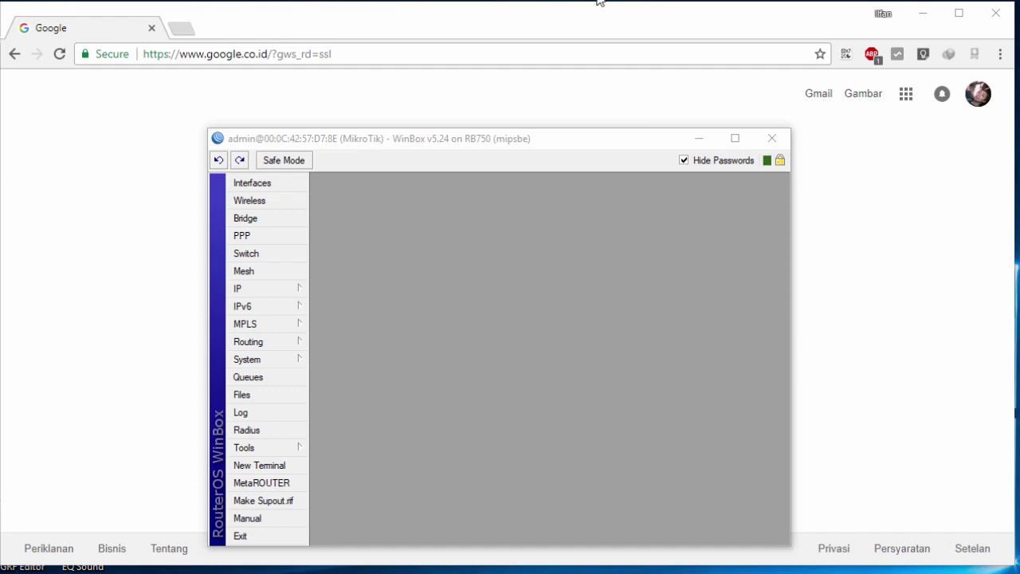
# Step: Move WinBox aside, bring Chrome's Google page forward, then switch back to WinBox
pyautogui.moveTo(551, 136); pyautogui.dragTo(525, 109)
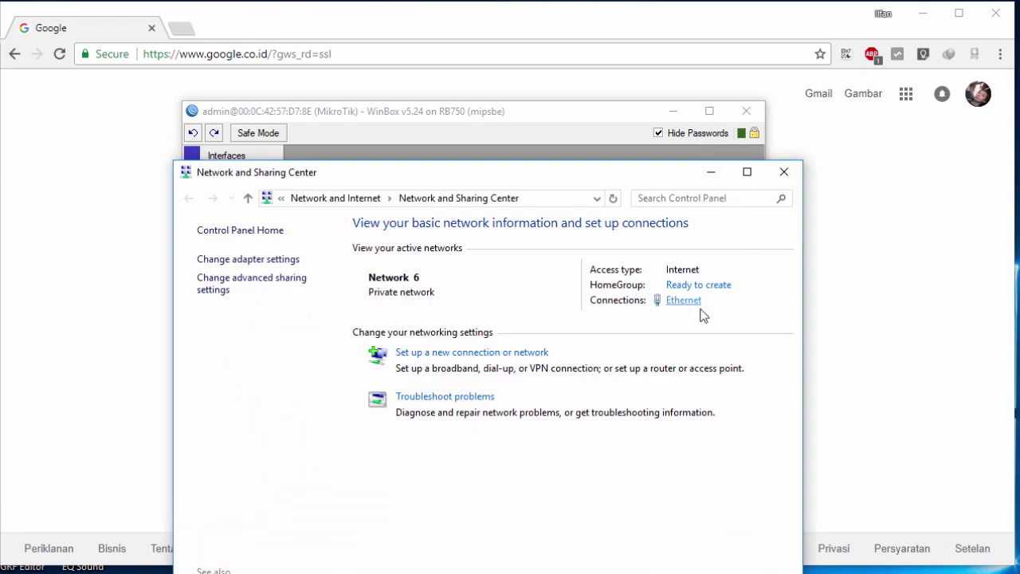
pyautogui.click(812, 166)
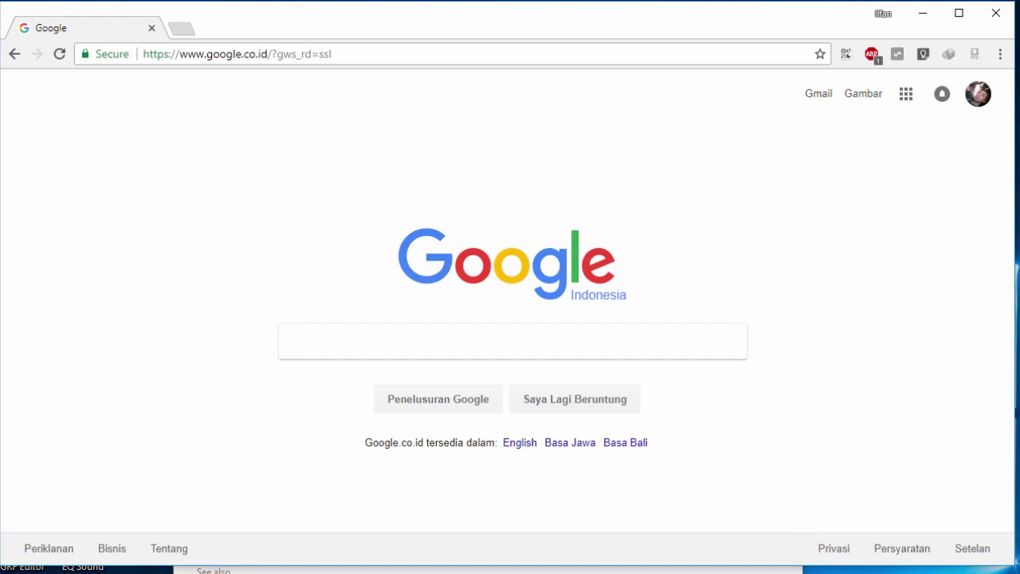
pyautogui.hotkey('alt', 'Tab')
# Step: Reposition WinBox and show the Interface List with its five ethernet ports, e1-wan and e2-lan included
pyautogui.click(258, 155)
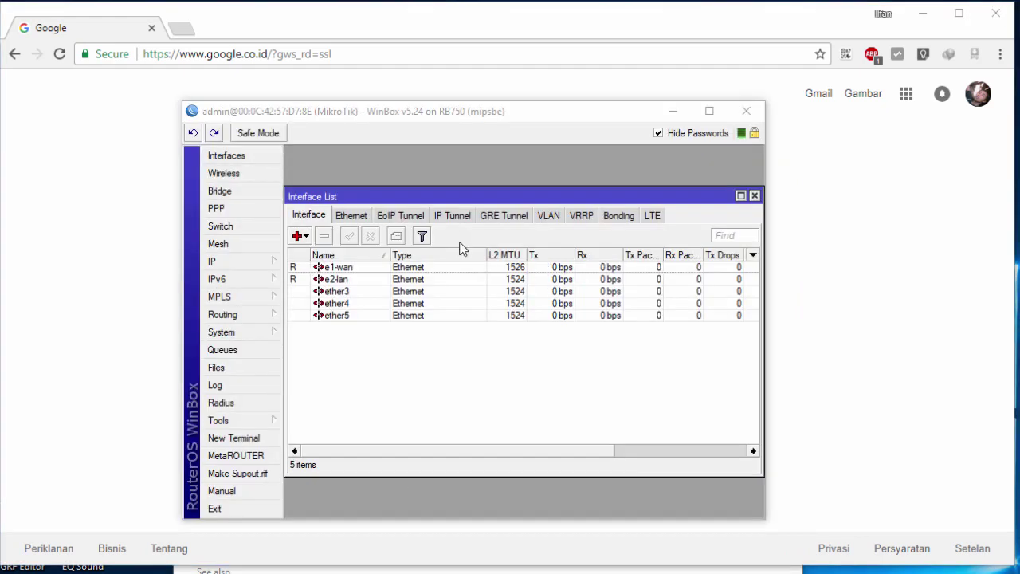
pyautogui.click(410, 279)
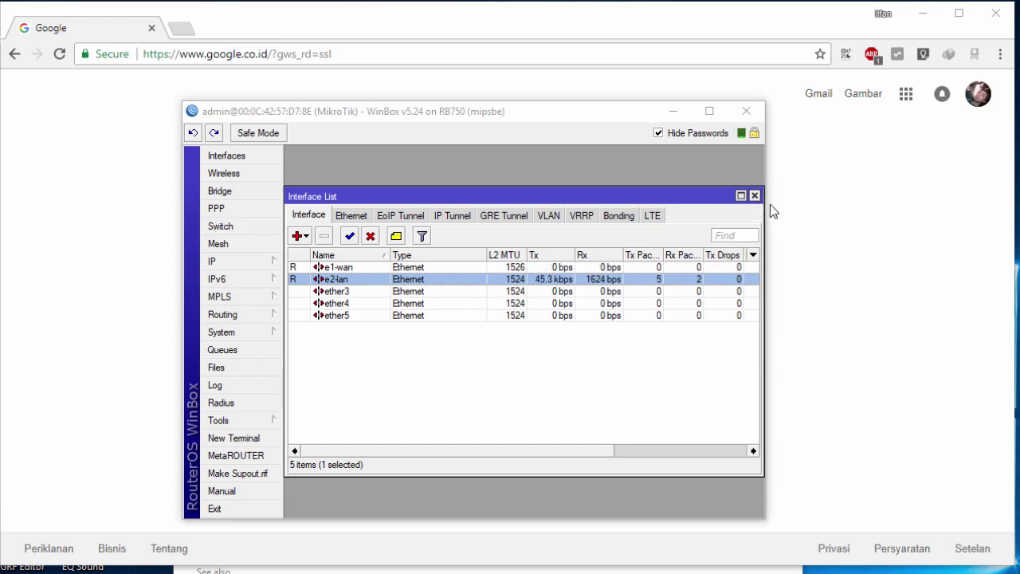
pyautogui.click(757, 197)
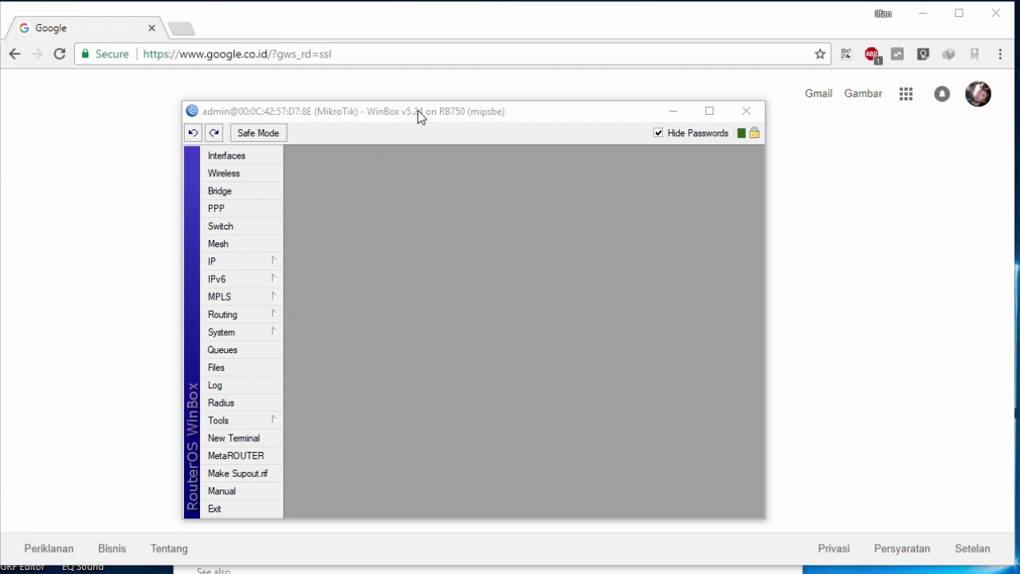
pyautogui.moveTo(417, 110); pyautogui.dragTo(384, 61)
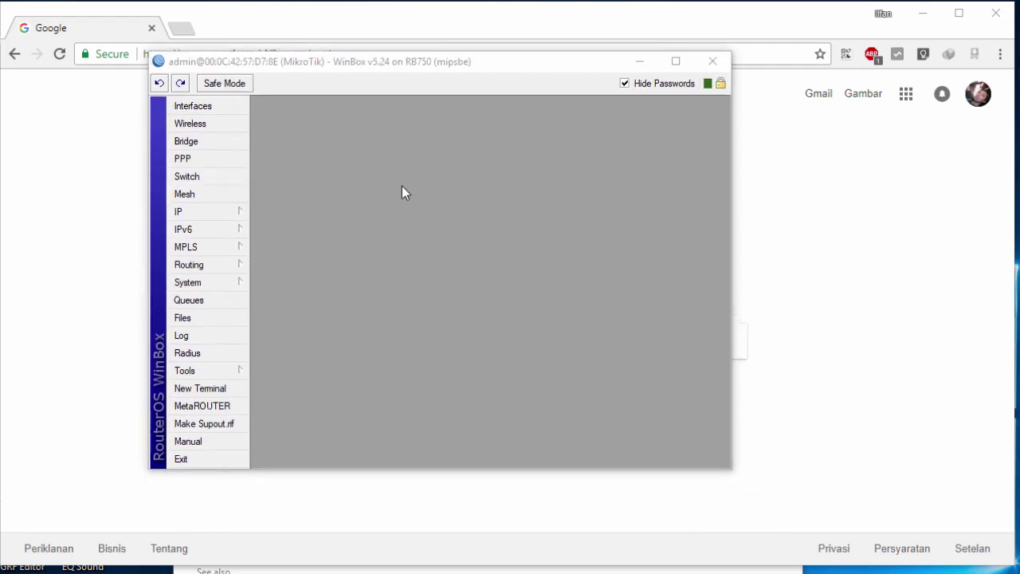
pyautogui.click(230, 106)
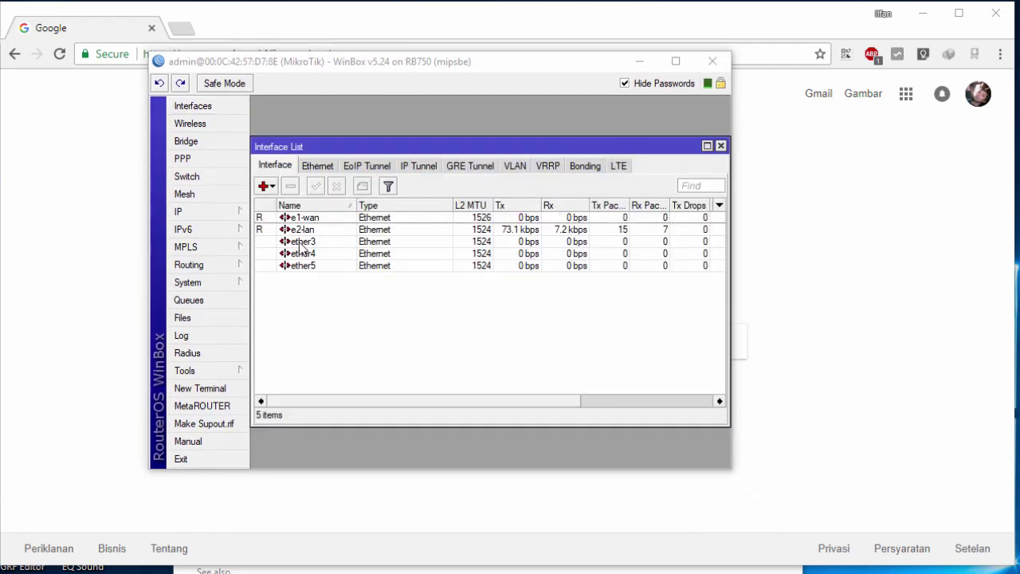
# Step: Change the Name of interface ether3 to e3-hostpot
pyautogui.doubleClick(301, 243)
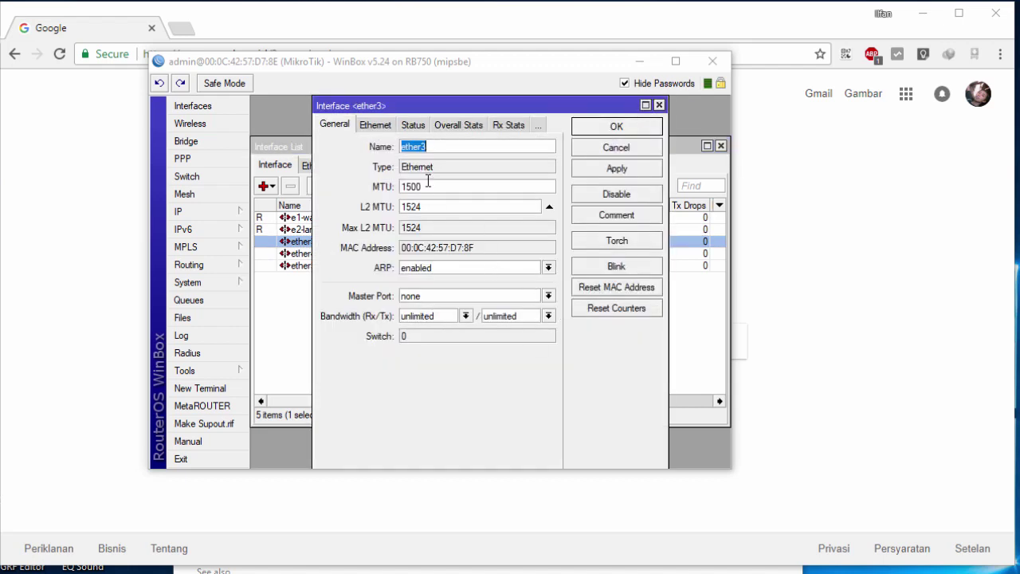
pyautogui.write('e3-hostpot')
pyautogui.press('BackSpace')
pyautogui.press('BackSpace')
pyautogui.press('BackSpace')
pyautogui.press('BackSpace')
pyautogui.press('BackSpace')
pyautogui.press('BackSpace')
pyautogui.write('otst')
pyautogui.press('BackSpace')
pyautogui.press('BackSpace')
pyautogui.press('BackSpace')
pyautogui.press('BackSpace')
pyautogui.write('ostpot')
pyautogui.press('Return')
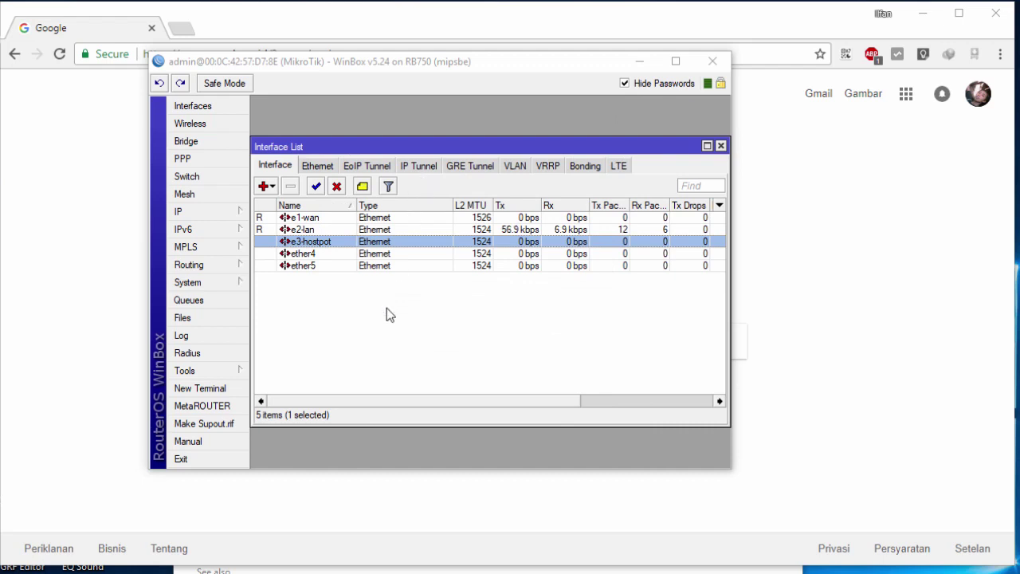
pyautogui.click(386, 308)
pyautogui.click(333, 243)
# Step: Add a new IP address entry with the value 10.10.11.1/24
pyautogui.click(235, 213)
pyautogui.click(323, 246)
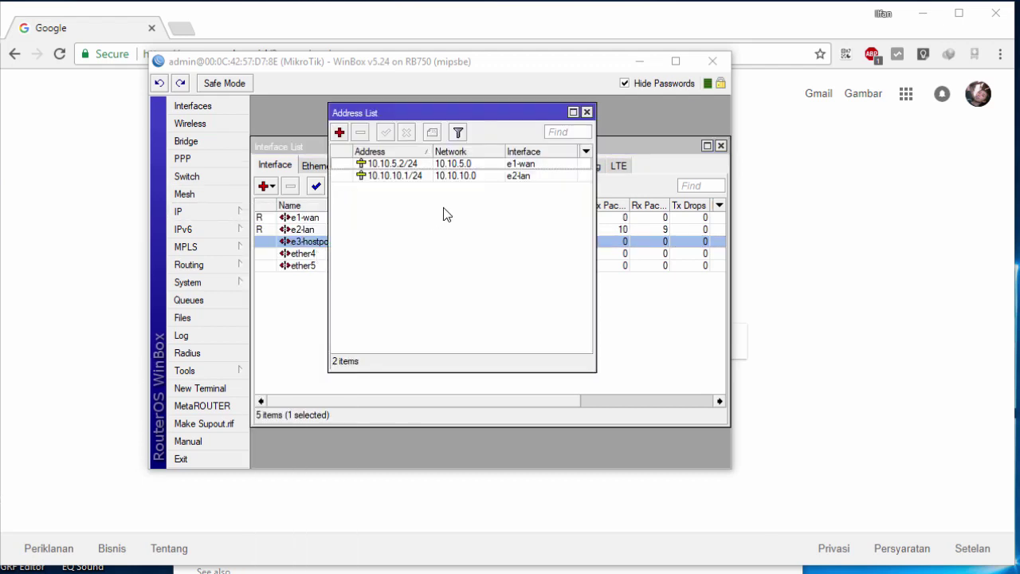
pyautogui.click(340, 134)
pyautogui.click(488, 211)
pyautogui.moveTo(487, 196); pyautogui.dragTo(483, 229)
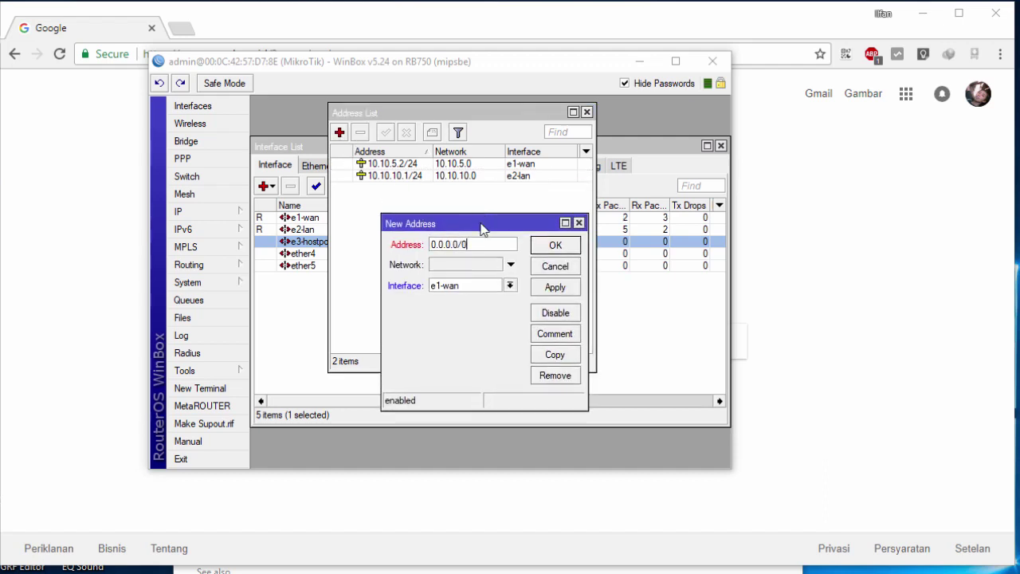
pyautogui.hotkey('ctrl', 'a')
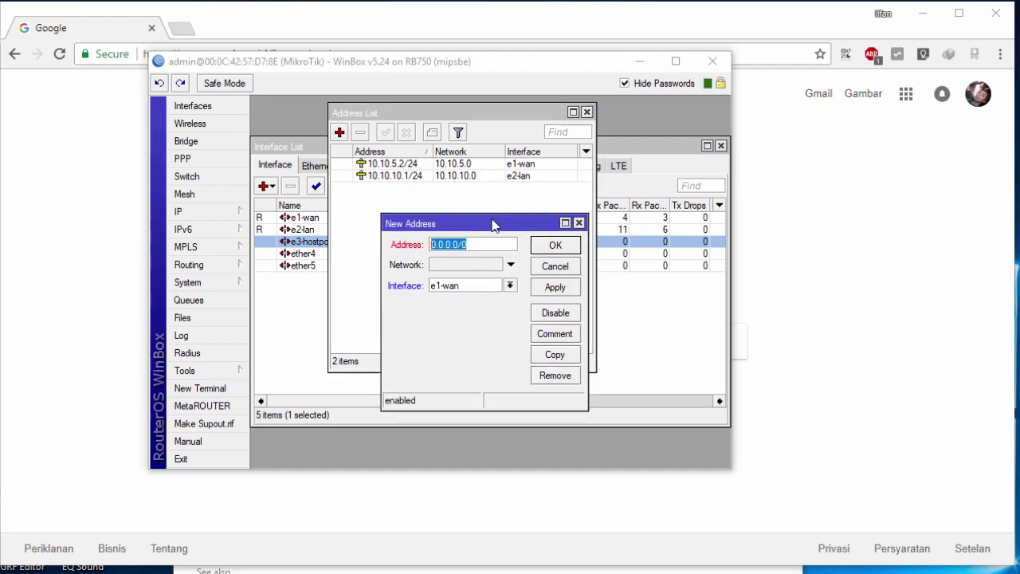
pyautogui.write('10')
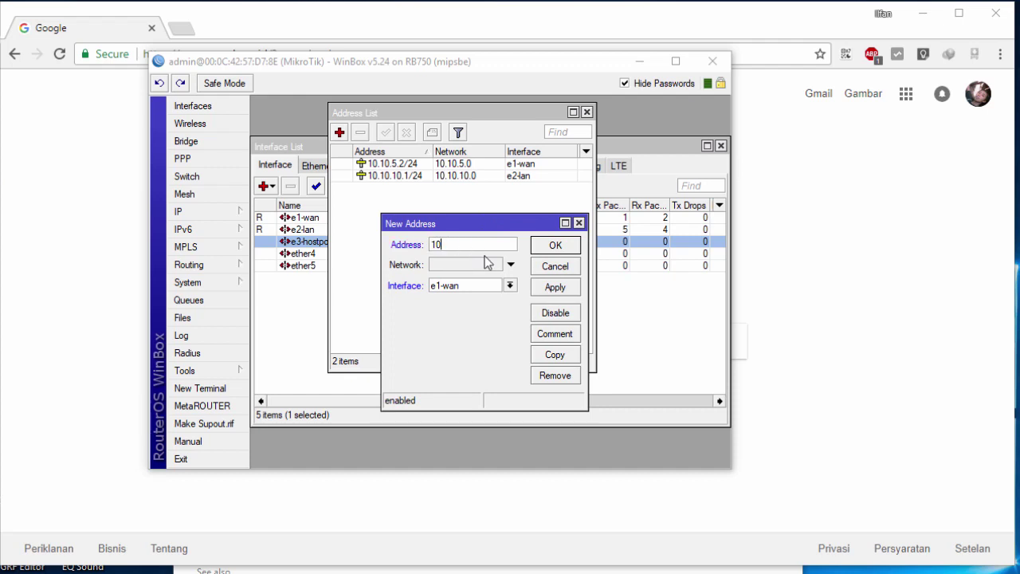
pyautogui.write('.10.11.1/24')
pyautogui.doubleClick(480, 245)
pyautogui.doubleClick(459, 245)
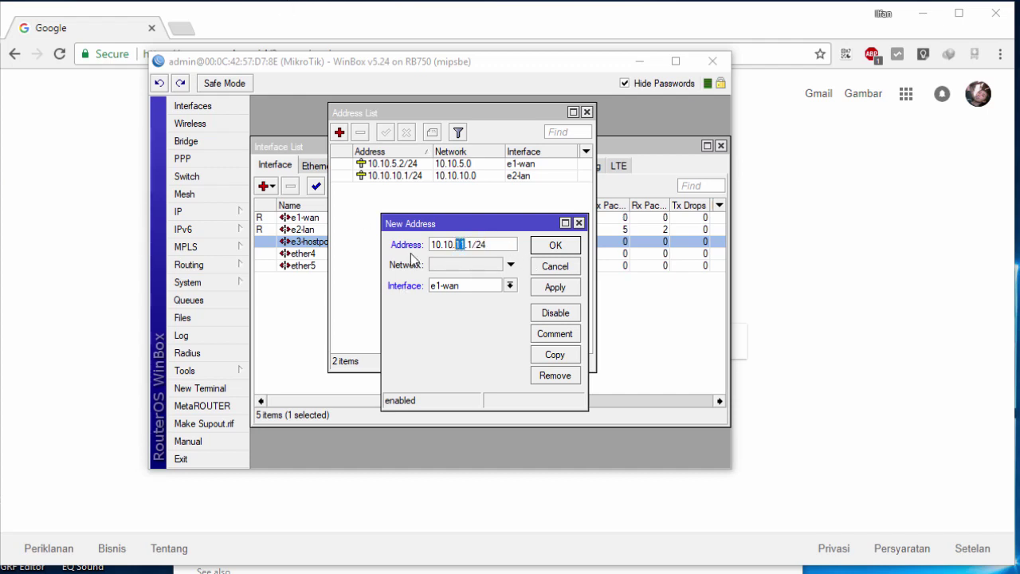
# Step: Bind the address to e3-hostpot, save it, and close the Address List
pyautogui.click(444, 285)
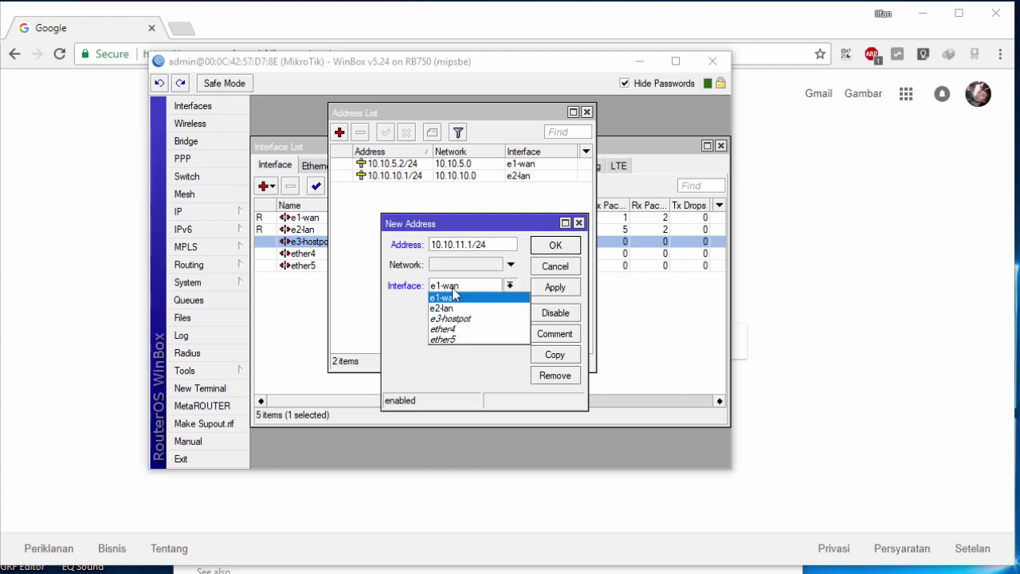
pyautogui.click(466, 318)
pyautogui.click(557, 245)
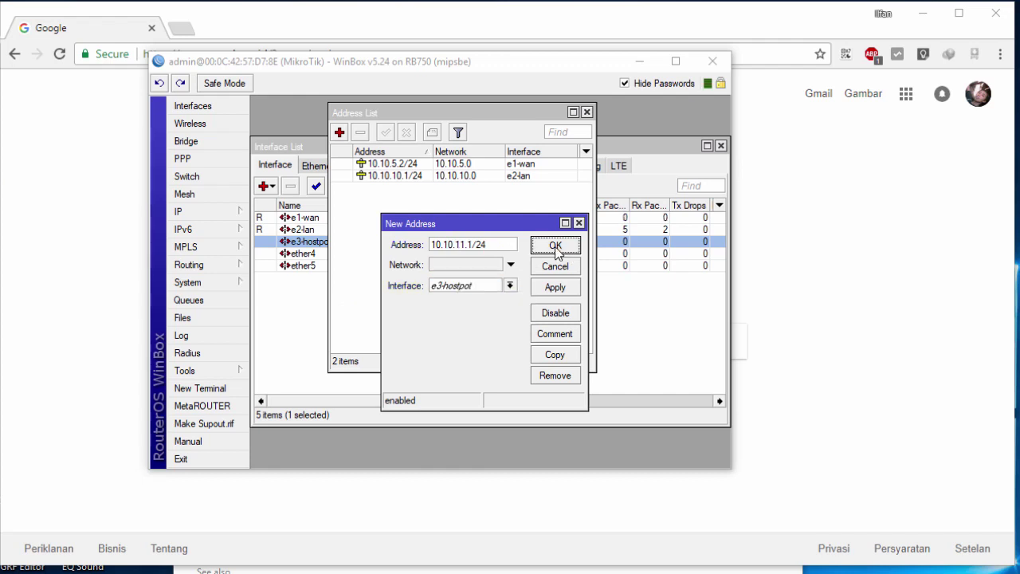
pyautogui.click(440, 188)
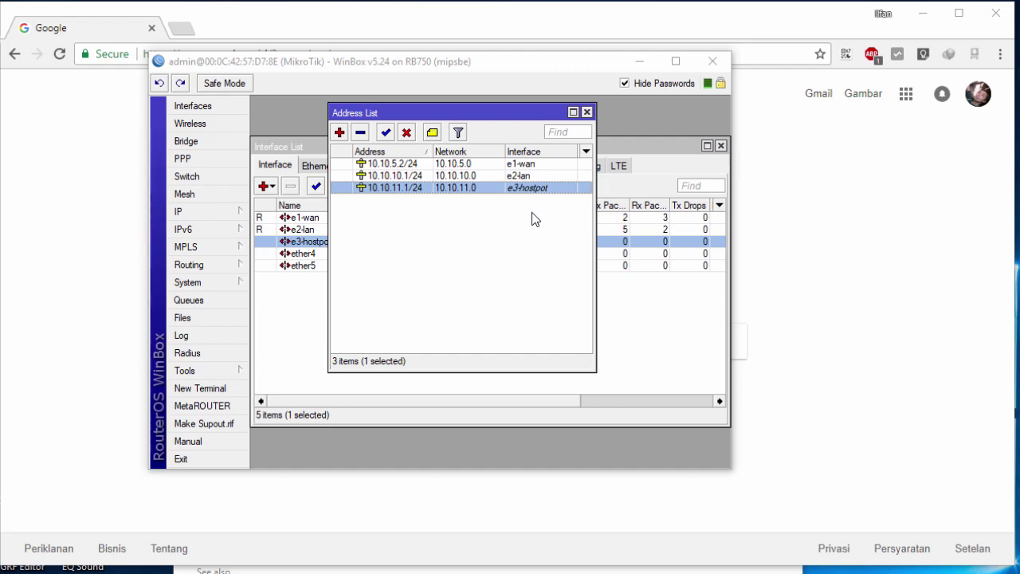
pyautogui.click(531, 212)
pyautogui.click(500, 191)
pyautogui.click(586, 113)
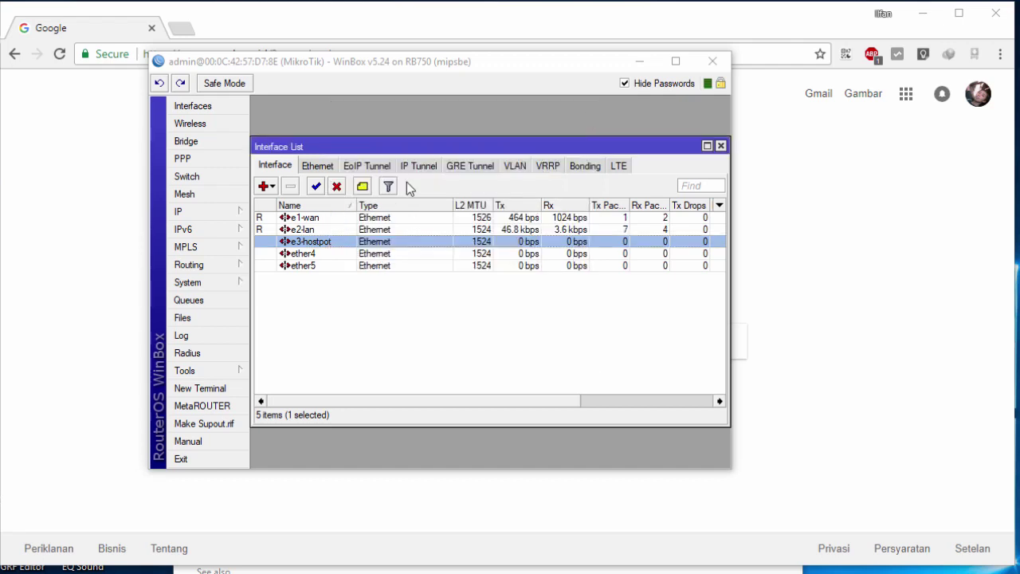
# Step: Open IP > Hotspot with its empty Servers list and widen the windows to show all tabs
pyautogui.click(531, 322)
pyautogui.click(721, 146)
pyautogui.click(216, 218)
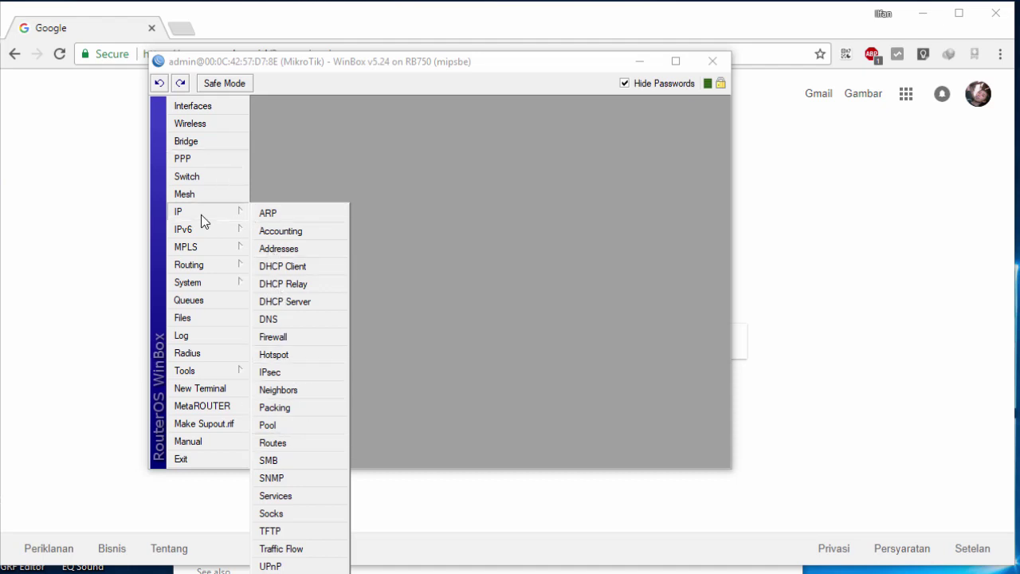
pyautogui.click(291, 359)
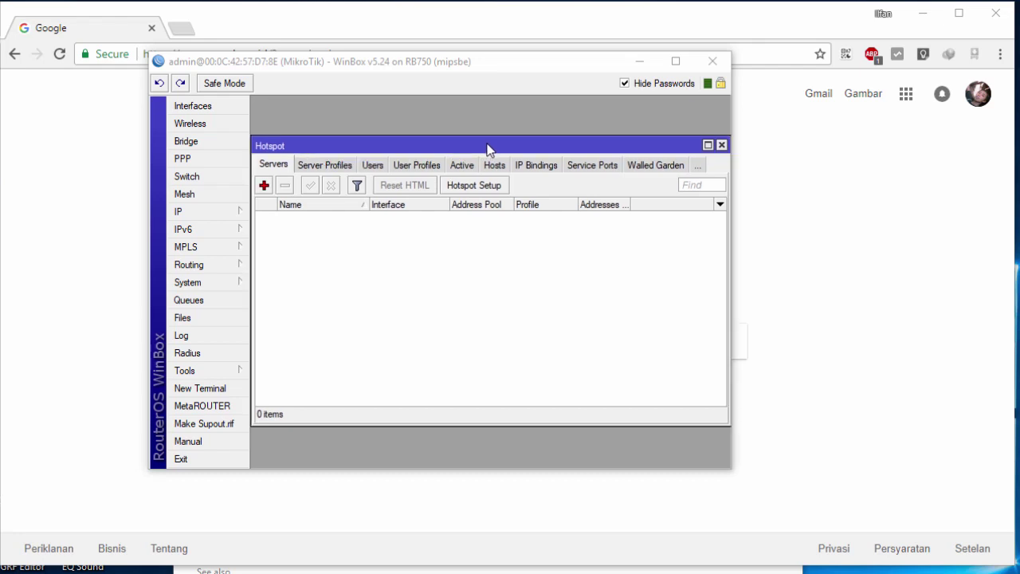
pyautogui.moveTo(494, 144); pyautogui.dragTo(494, 131)
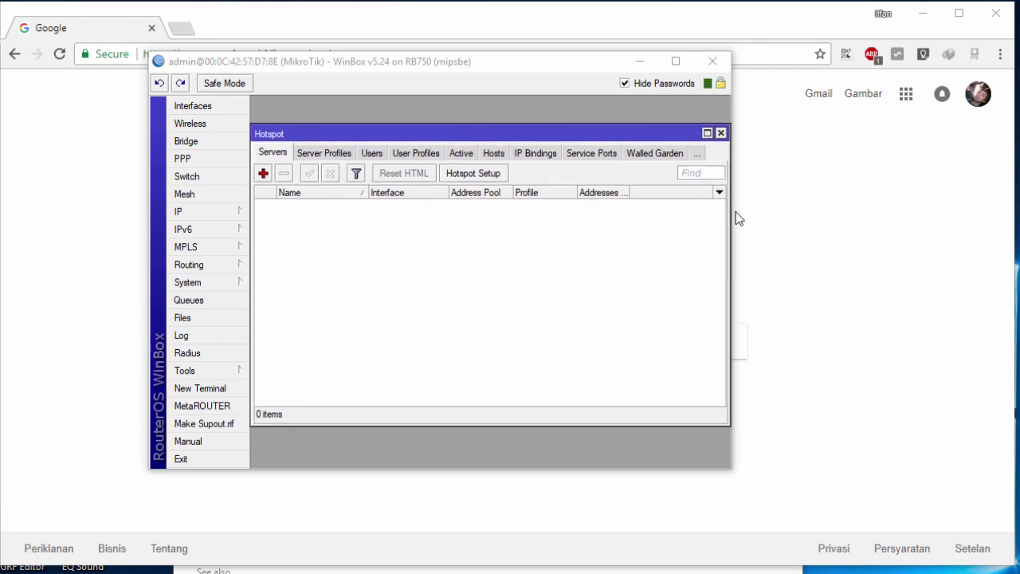
pyautogui.moveTo(729, 211); pyautogui.dragTo(893, 227)
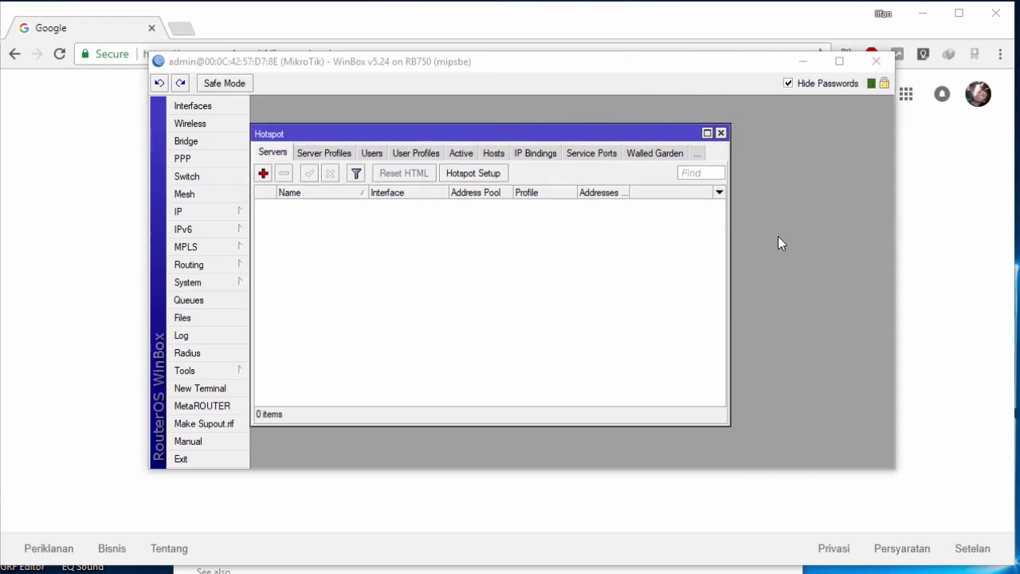
pyautogui.moveTo(728, 237); pyautogui.dragTo(832, 244)
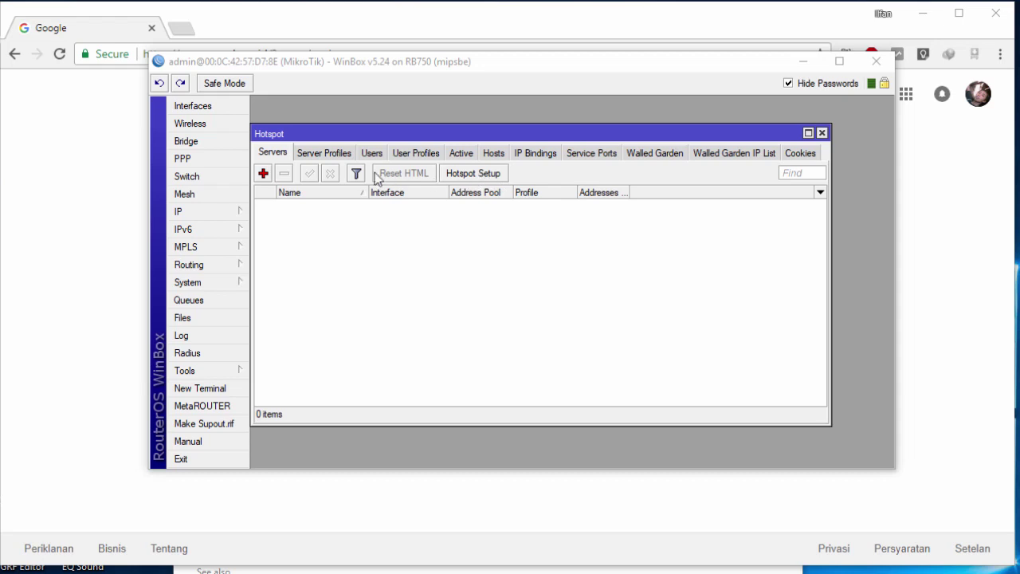
# Step: Start Hotspot Setup with e3-hostpot as the HotSpot Interface
pyautogui.click(488, 175)
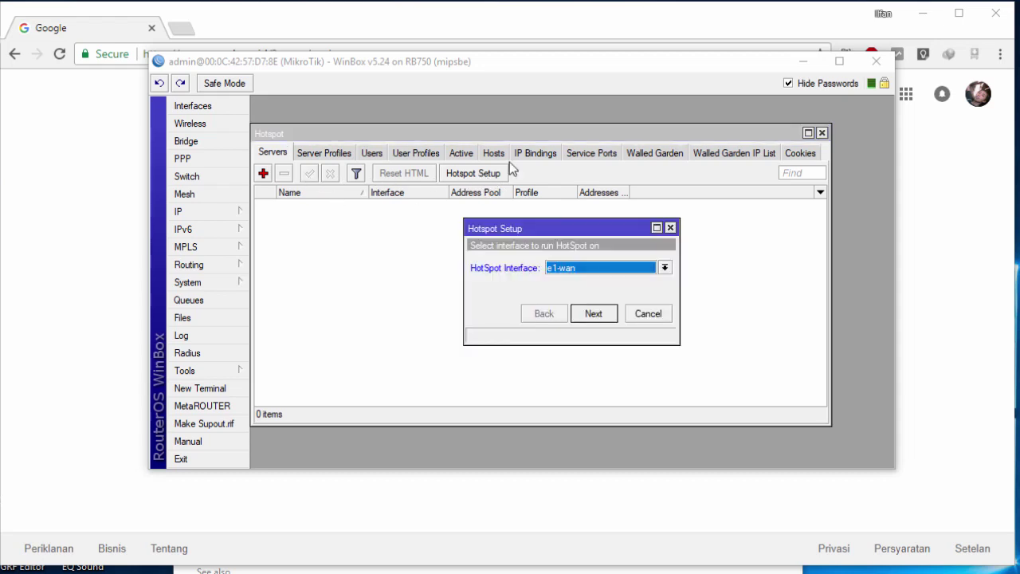
pyautogui.moveTo(556, 226); pyautogui.dragTo(505, 210)
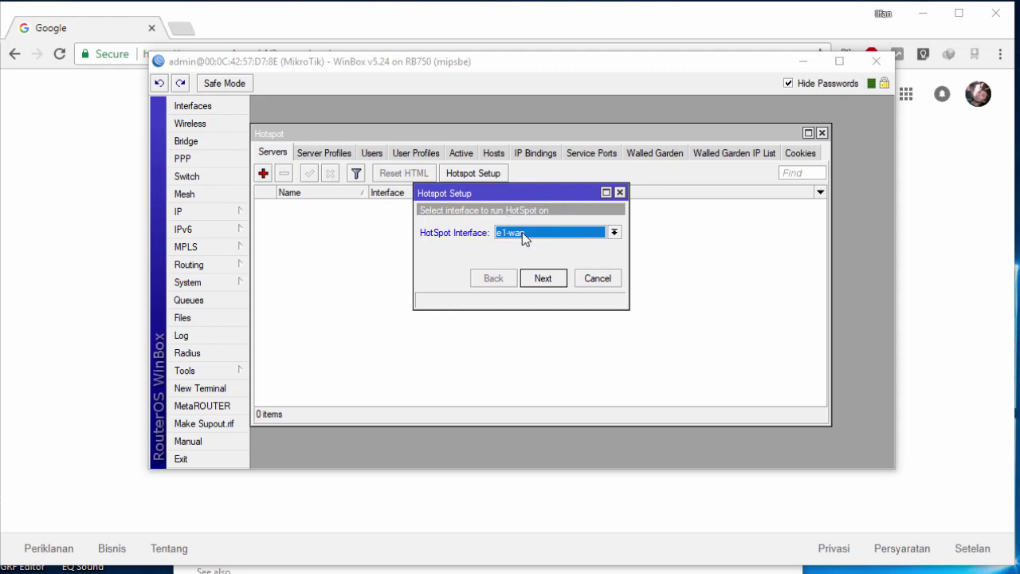
pyautogui.click(525, 239)
pyautogui.click(538, 268)
pyautogui.click(541, 280)
# Step: Inspect the local network address 10.10.11.1/24 with masquerading enabled
pyautogui.click(560, 232)
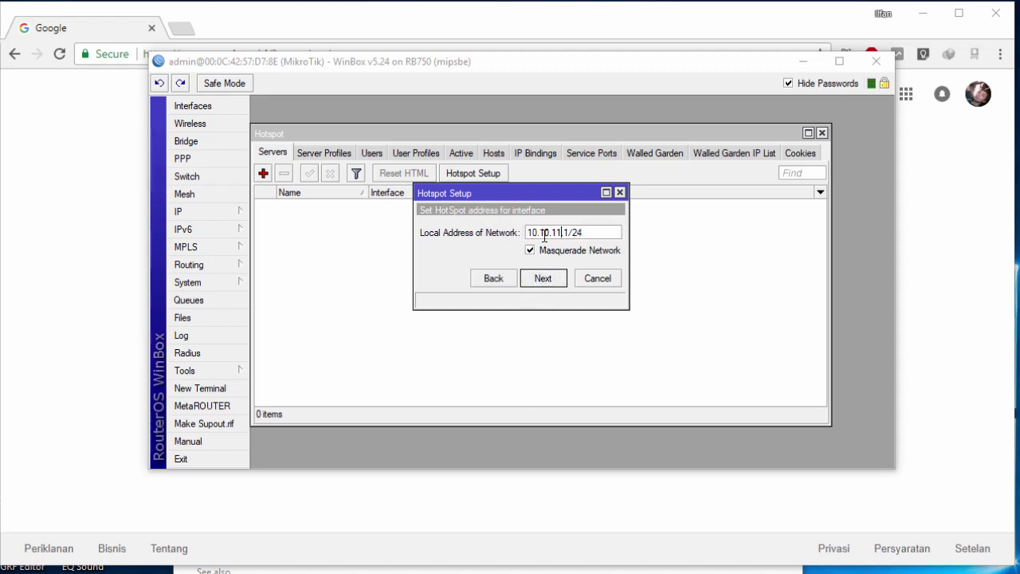
pyautogui.moveTo(532, 233); pyautogui.dragTo(626, 236)
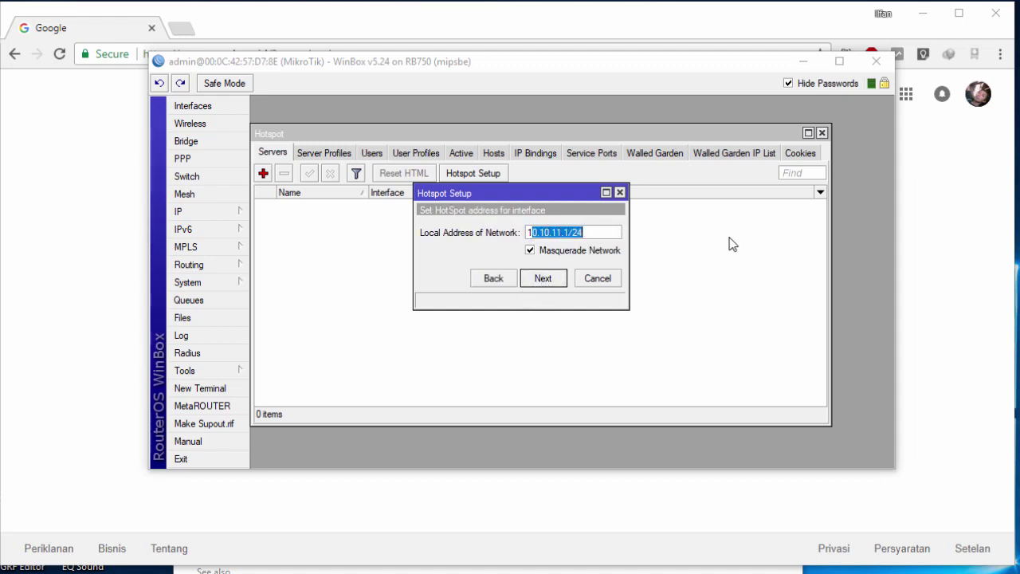
pyautogui.click(610, 237)
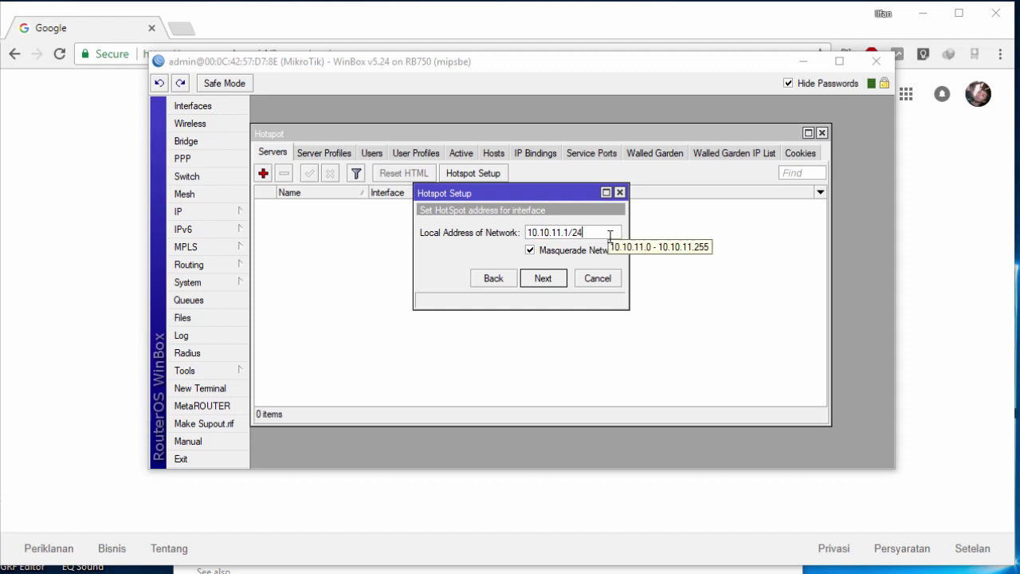
pyautogui.click(239, 212)
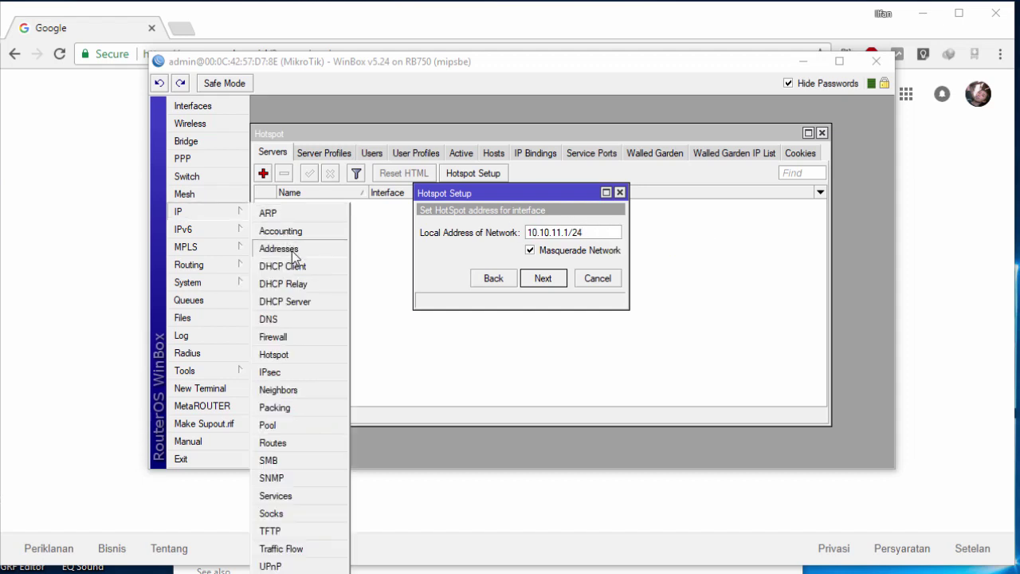
pyautogui.click(599, 231)
pyautogui.moveTo(599, 231); pyautogui.dragTo(454, 240)
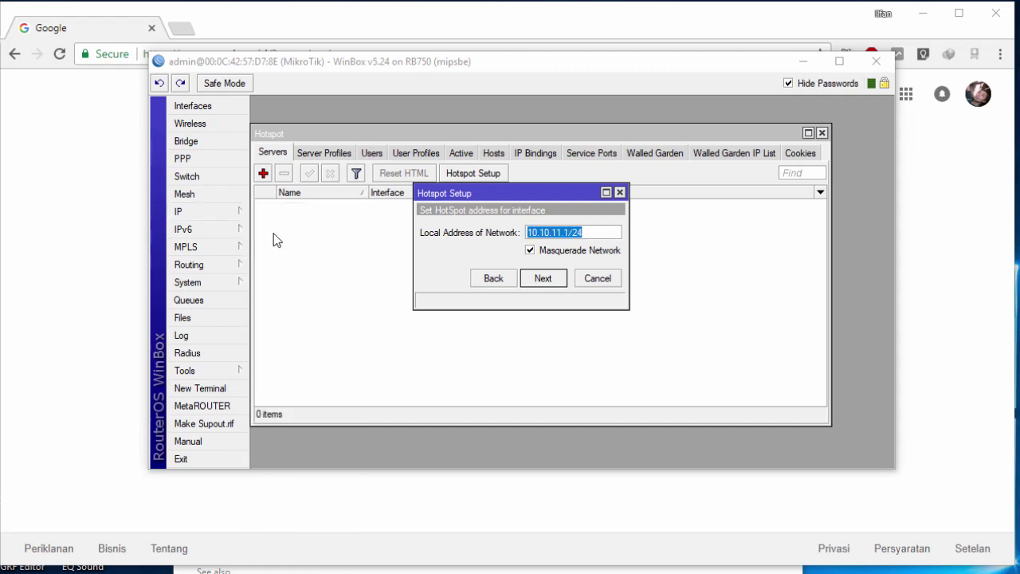
# Step: Cross-check the IP address list, then accept 10.10.11.1/24 as the hotspot network
pyautogui.moveTo(235, 223)
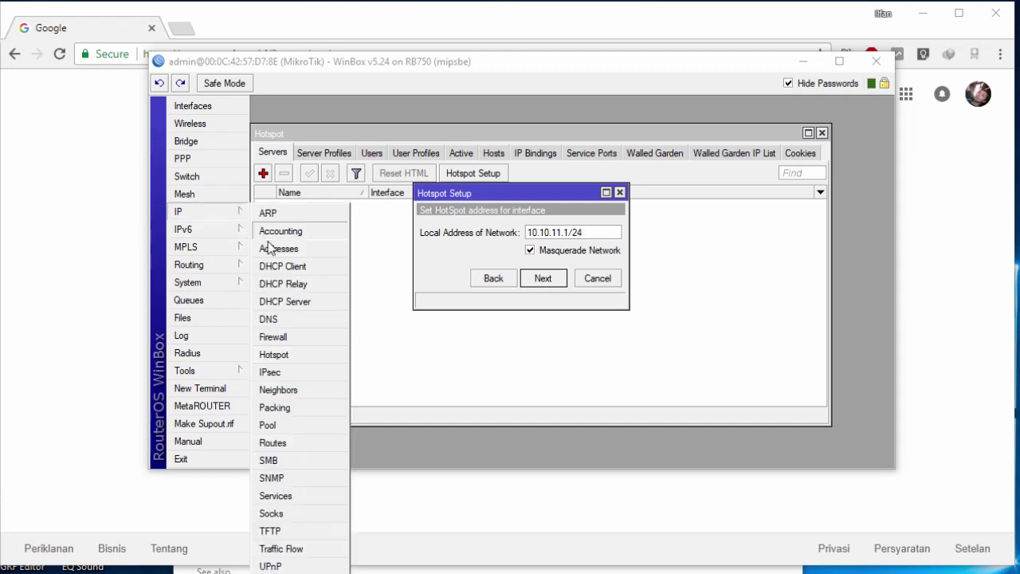
pyautogui.click(279, 248)
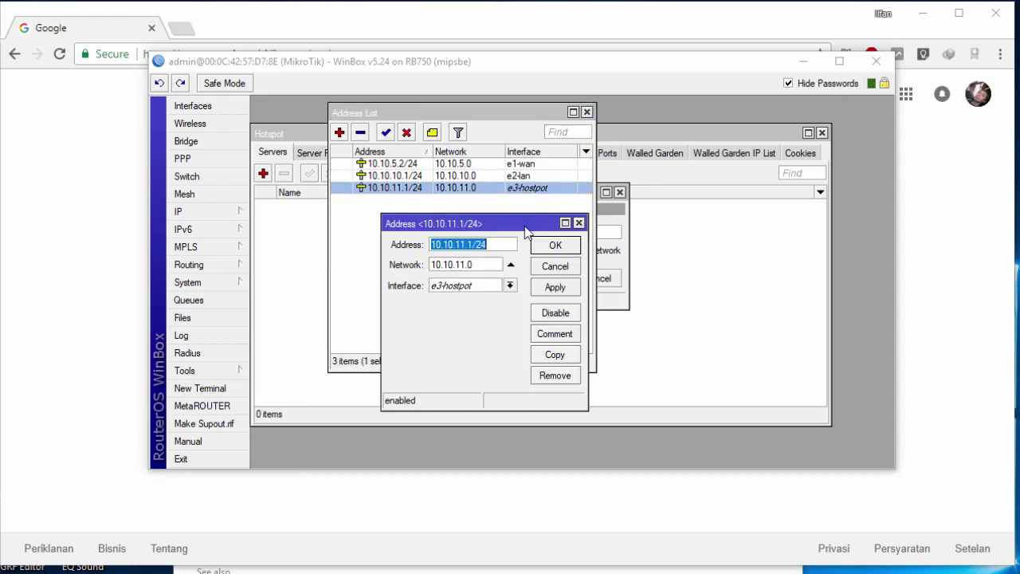
pyautogui.click(579, 223)
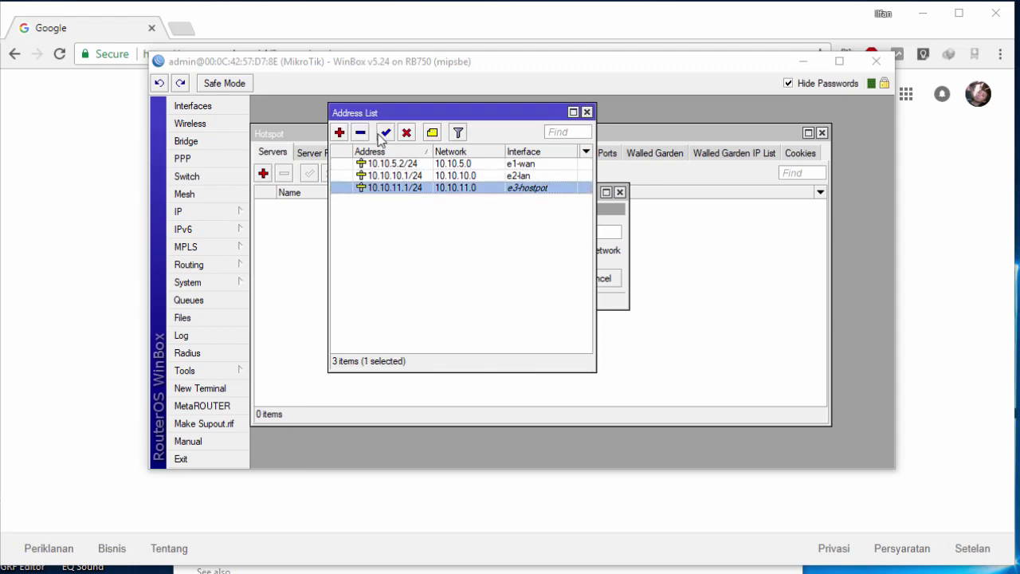
pyautogui.click(588, 112)
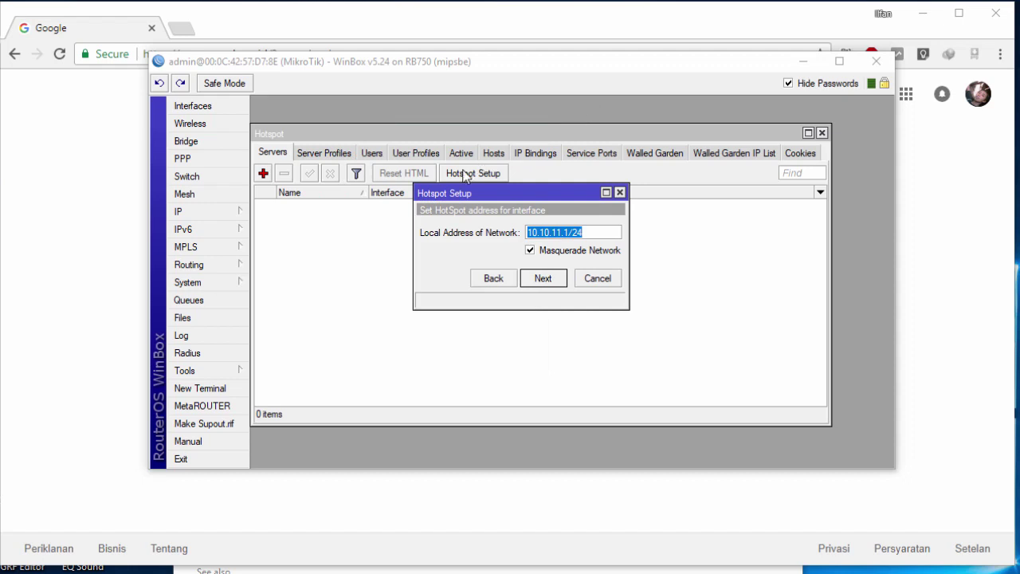
pyautogui.moveTo(462, 199); pyautogui.dragTo(454, 209)
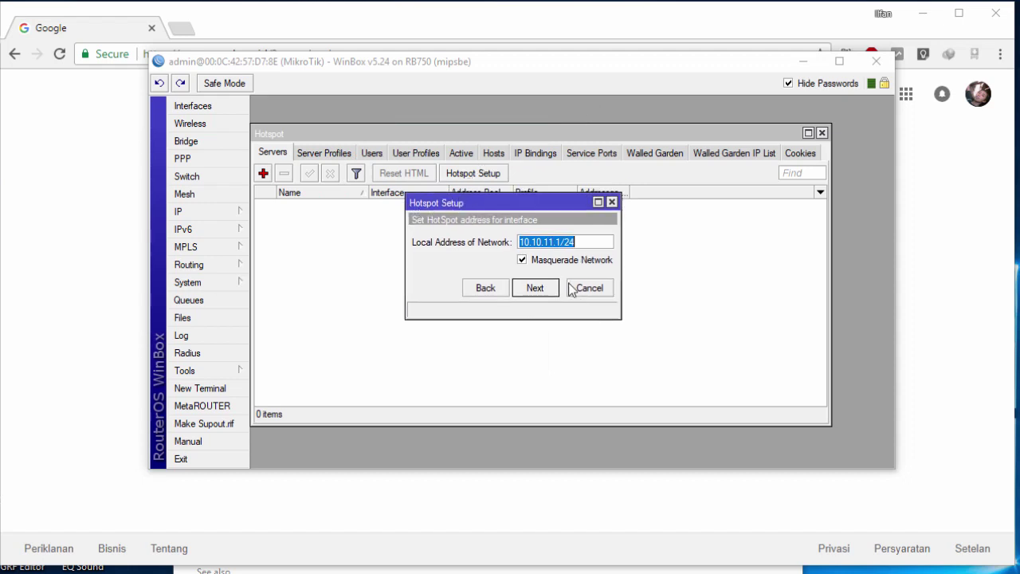
pyautogui.click(542, 293)
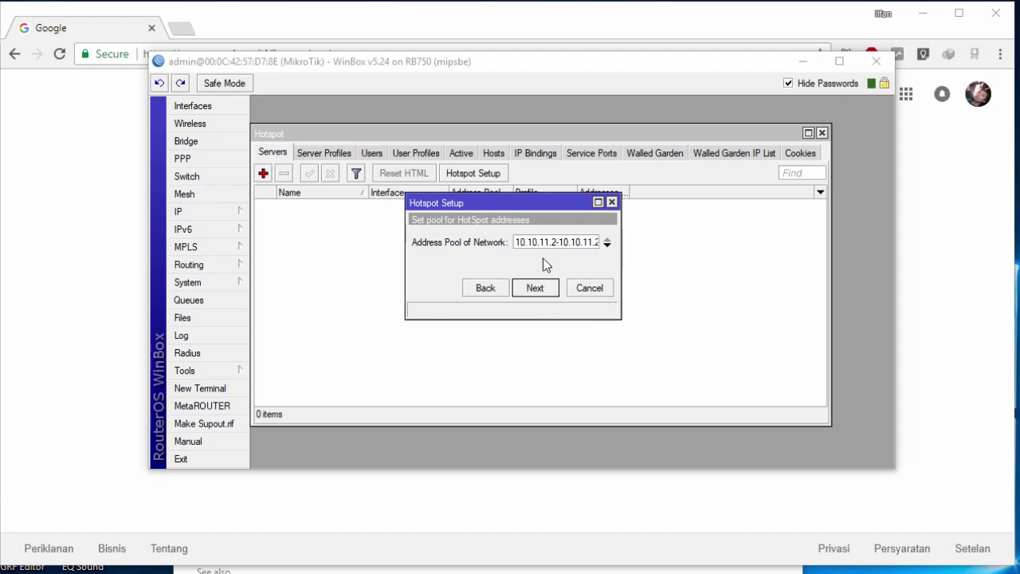
# Step: Read the pool range and view the DHCP Server list showing dhcp1 on e2-lan
pyautogui.moveTo(512, 242); pyautogui.dragTo(658, 273)
pyautogui.click(565, 249)
pyautogui.click(218, 213)
pyautogui.click(286, 301)
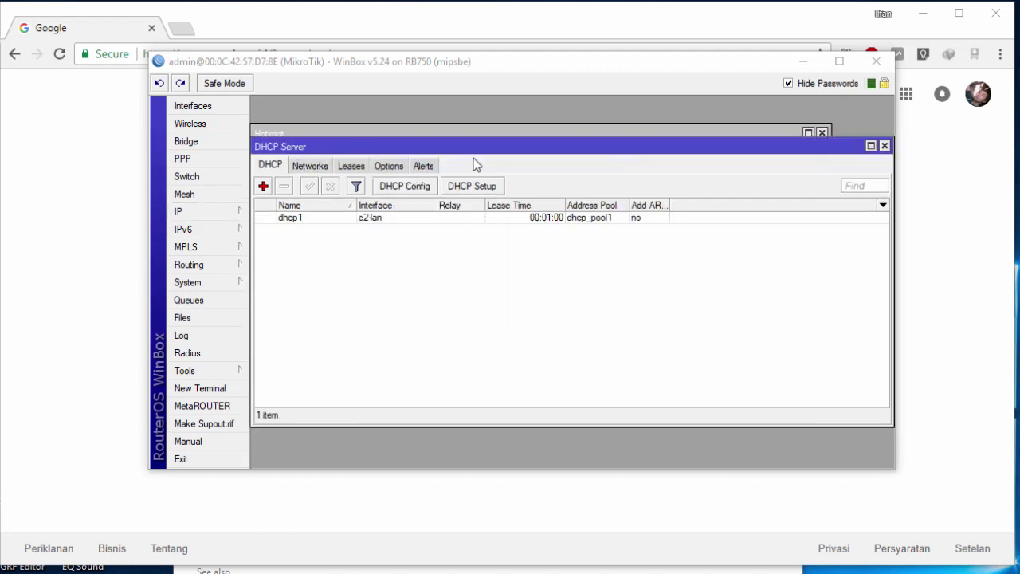
pyautogui.moveTo(469, 154); pyautogui.dragTo(541, 211)
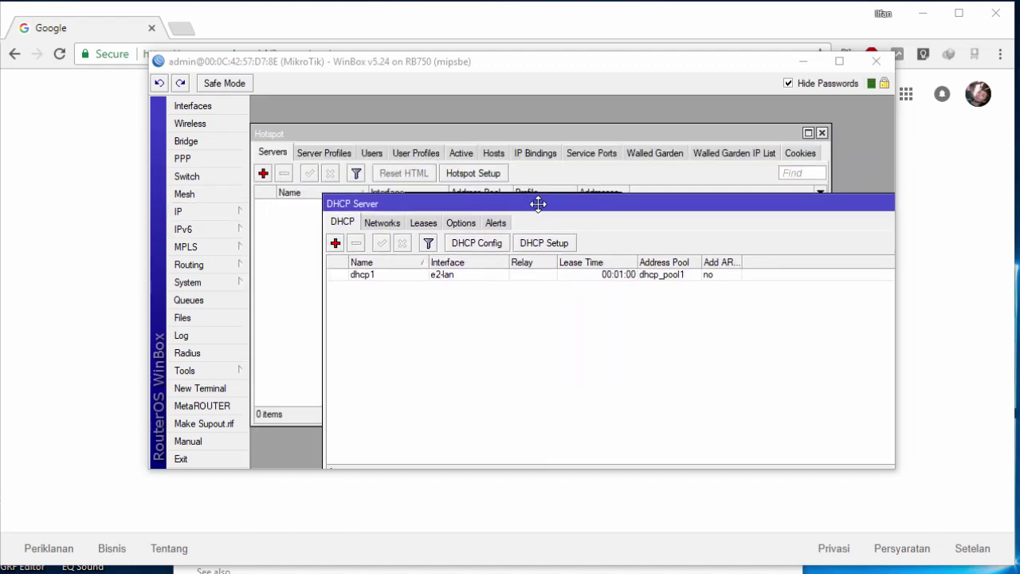
pyautogui.click(391, 274)
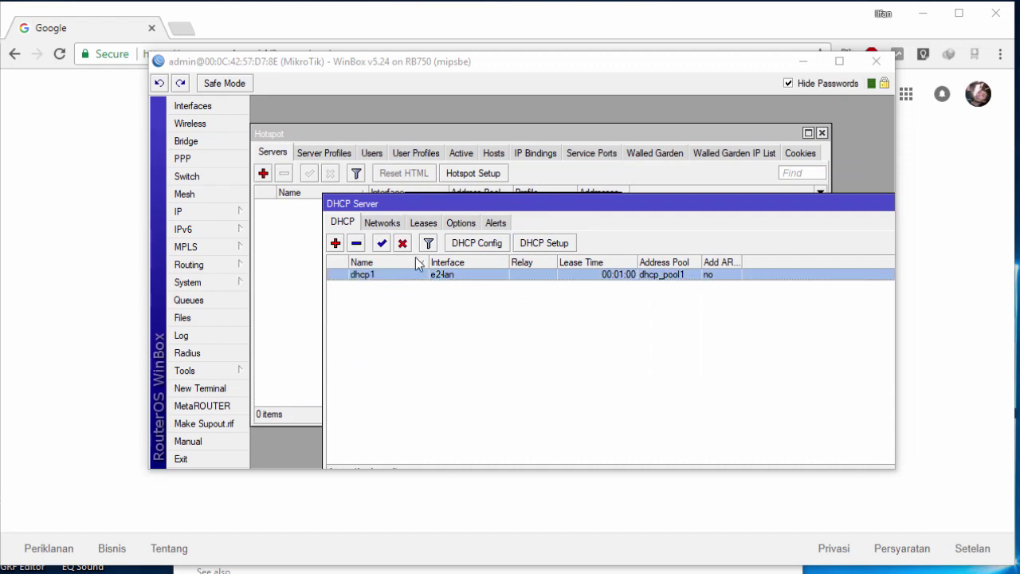
# Step: Move the DHCP list aside and change the pool's end value from 254 to 200
pyautogui.moveTo(456, 203); pyautogui.dragTo(576, 178)
pyautogui.moveTo(424, 202); pyautogui.dragTo(292, 198)
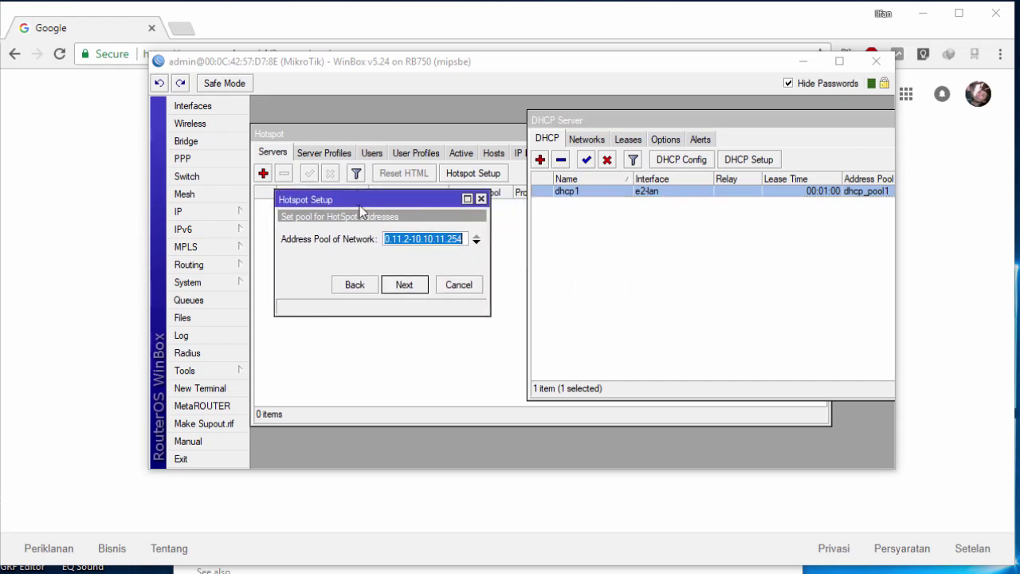
pyautogui.click(403, 241)
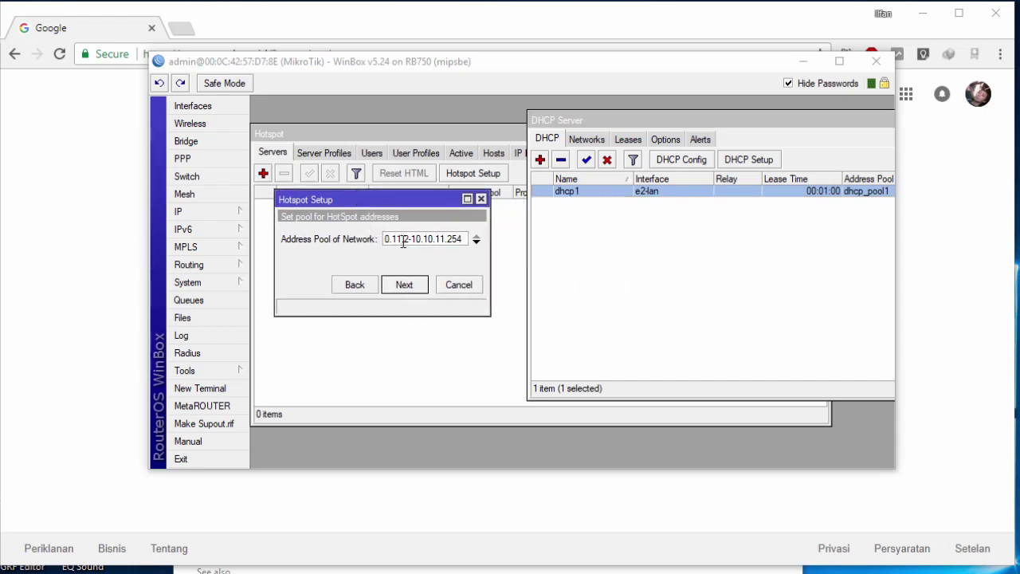
pyautogui.moveTo(403, 241); pyautogui.dragTo(388, 238)
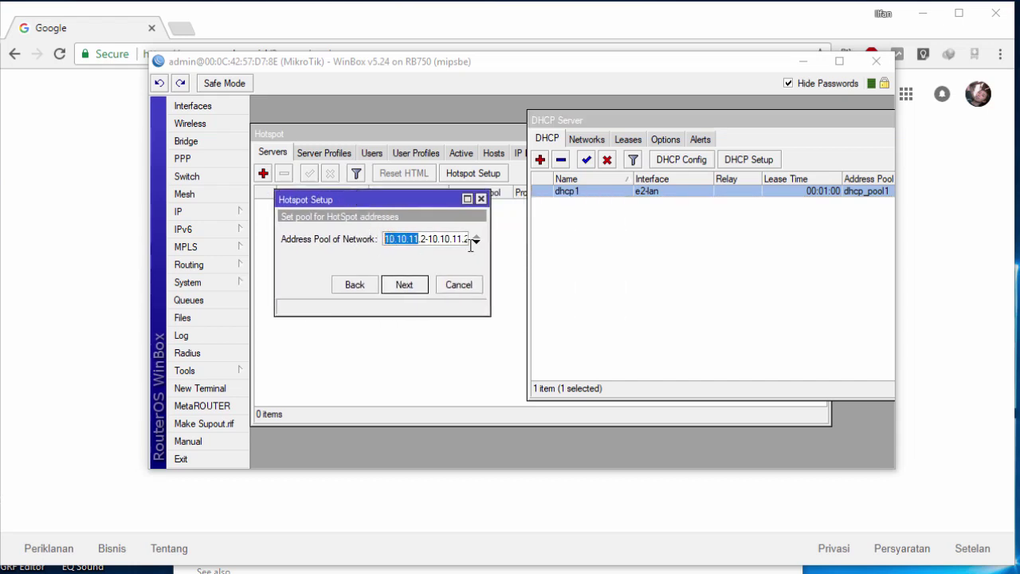
pyautogui.click(586, 231)
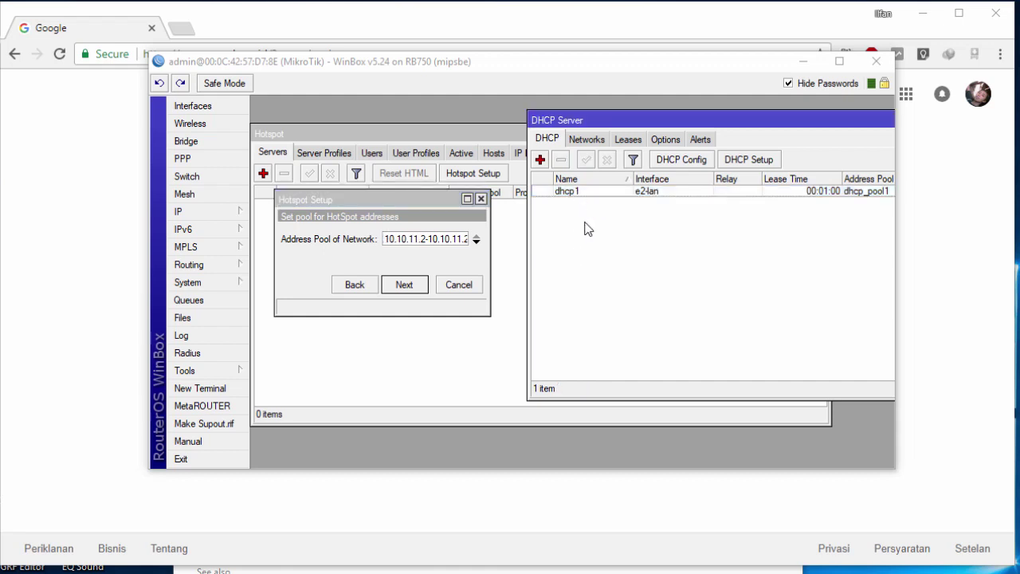
pyautogui.click(408, 242)
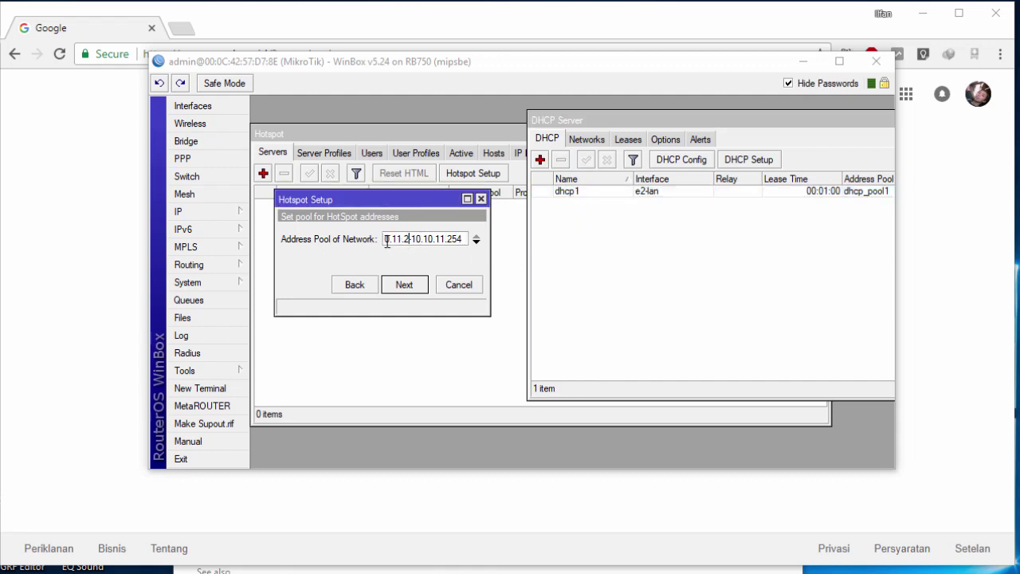
pyautogui.moveTo(396, 239)
pyautogui.mouseDown()
pyautogui.moveTo(468, 238)
pyautogui.moveTo(391, 242)
pyautogui.moveTo(402, 241)
pyautogui.mouseUp()
pyautogui.click(443, 241)
pyautogui.click(411, 244)
pyautogui.moveTo(410, 242); pyautogui.dragTo(466, 242)
pyautogui.write('200')
# Step: Verify the pool reads 10.10.11.2-10.10.11.200 and accept it
pyautogui.moveTo(404, 240); pyautogui.dragTo(429, 243)
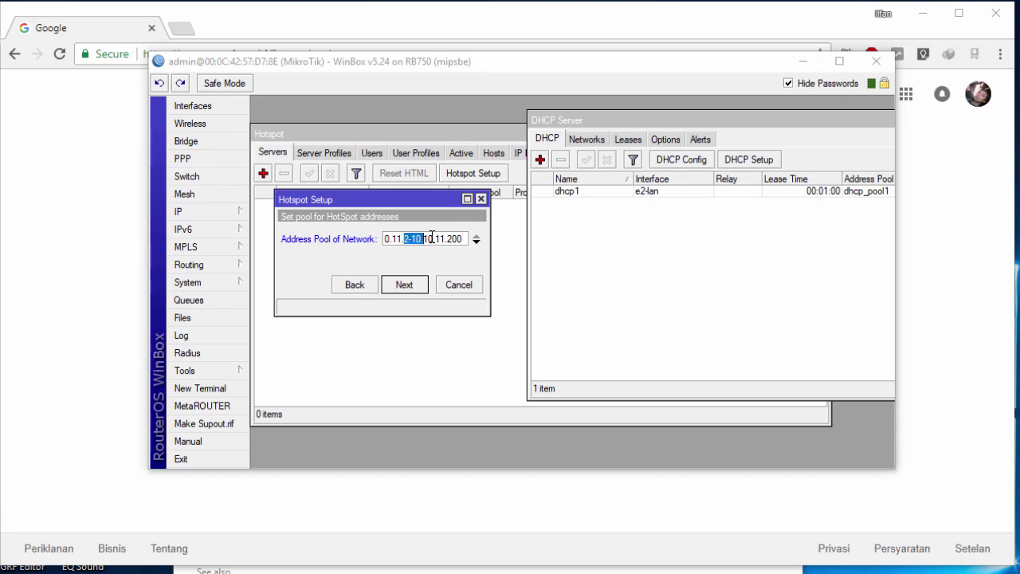
pyautogui.click(433, 239)
pyautogui.moveTo(439, 240); pyautogui.dragTo(458, 240)
pyautogui.click(445, 242)
pyautogui.moveTo(457, 240); pyautogui.dragTo(452, 239)
pyautogui.click(428, 239)
pyautogui.moveTo(403, 241); pyautogui.dragTo(462, 240)
pyautogui.click(439, 236)
pyautogui.click(416, 238)
pyautogui.click(408, 288)
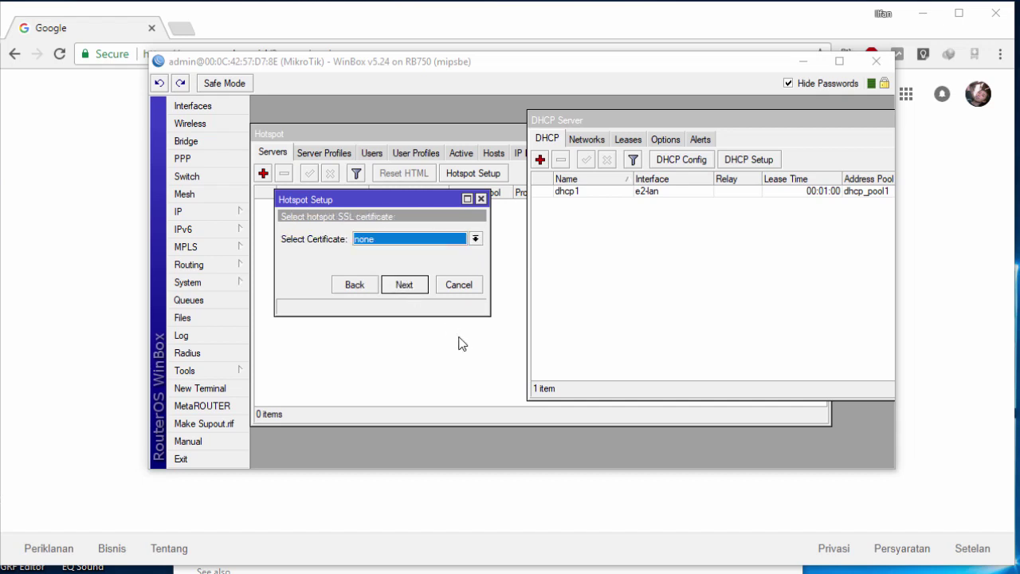
# Step: Keep no certificate and SMTP 0.0.0.0, confirm DNS 10.10.5.1 against IP > DNS, and continue
pyautogui.click(414, 290)
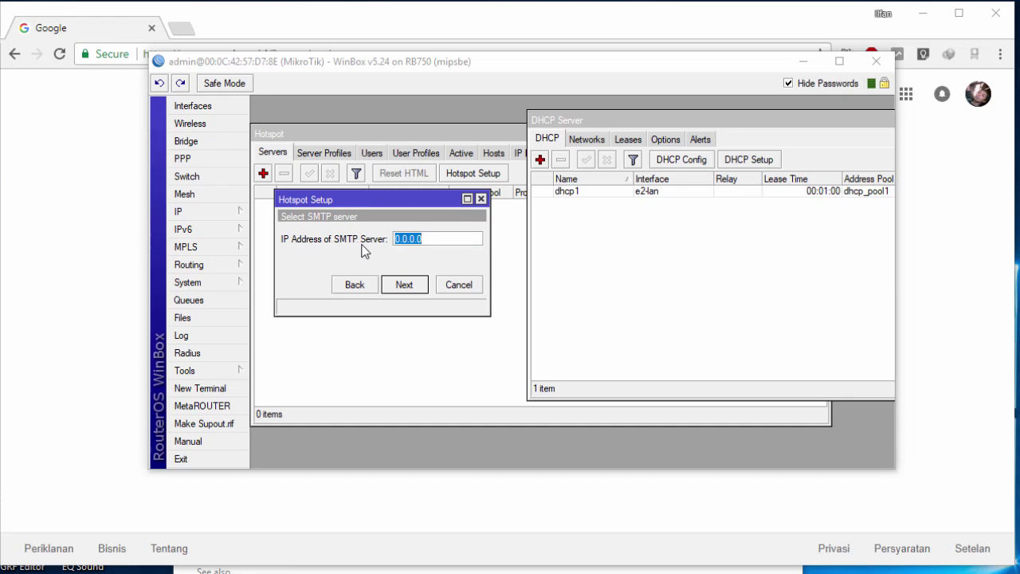
pyautogui.click(416, 285)
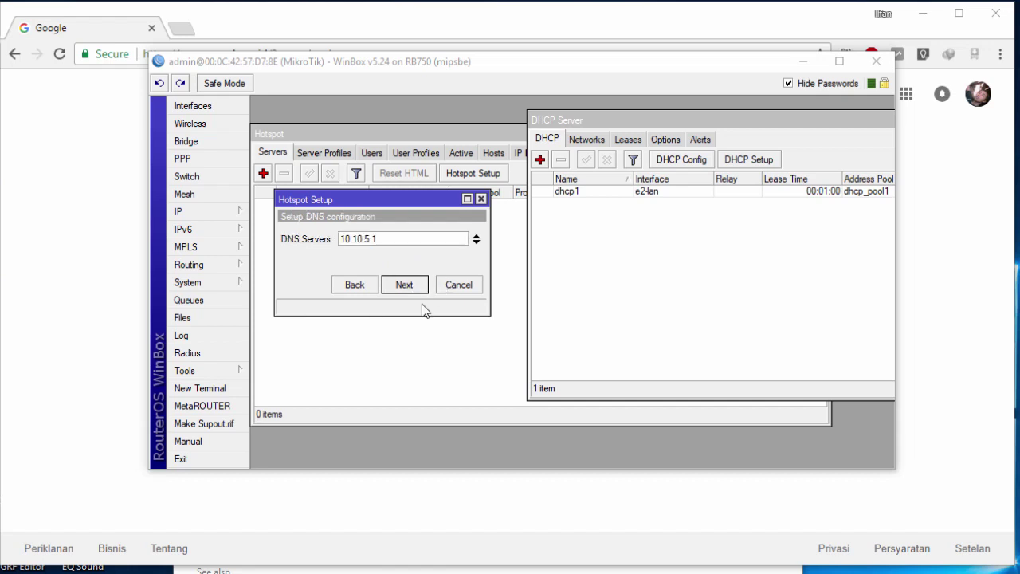
pyautogui.click(398, 240)
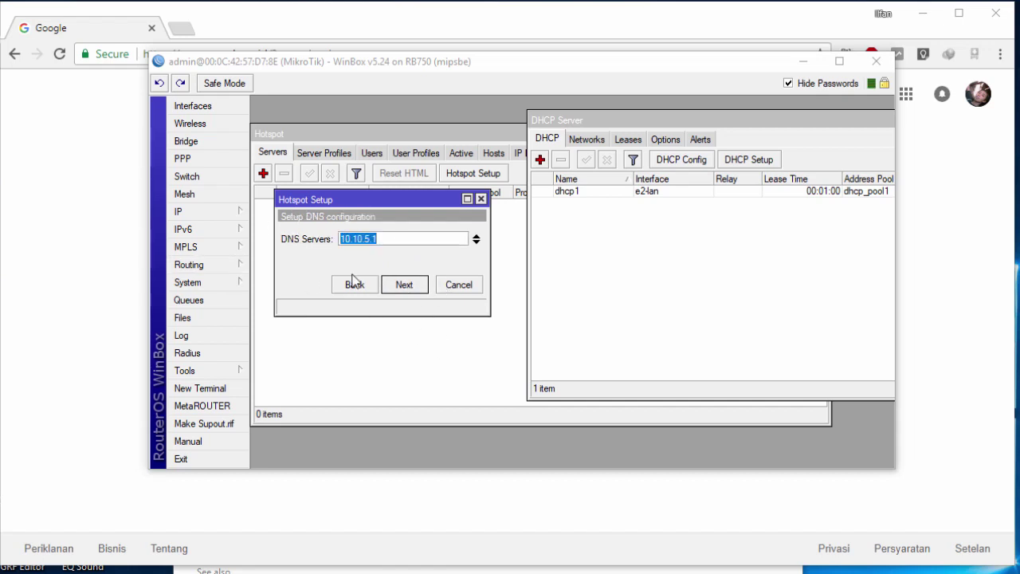
pyautogui.click(212, 220)
pyautogui.click(291, 320)
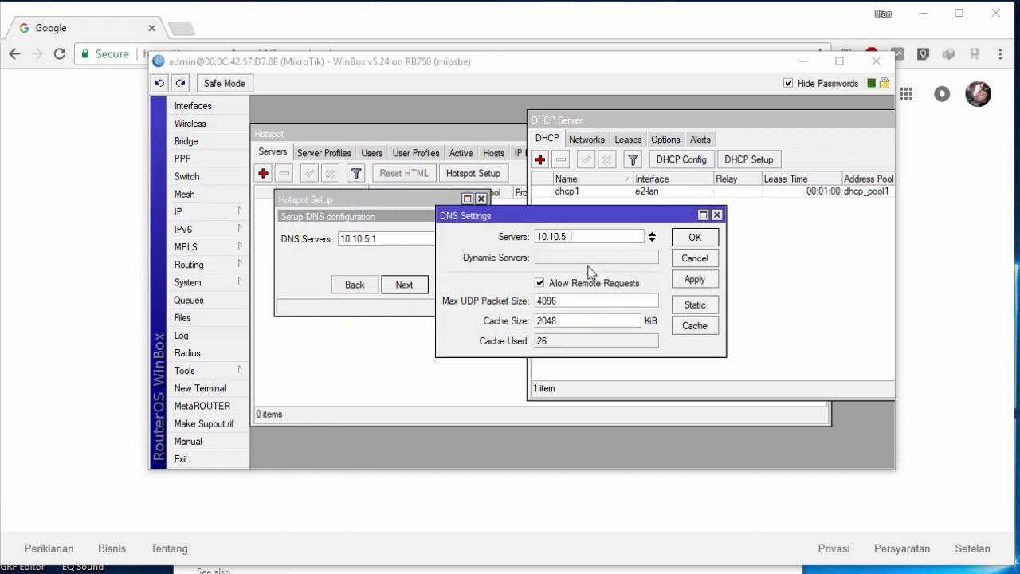
pyautogui.doubleClick(578, 238)
pyautogui.click(712, 255)
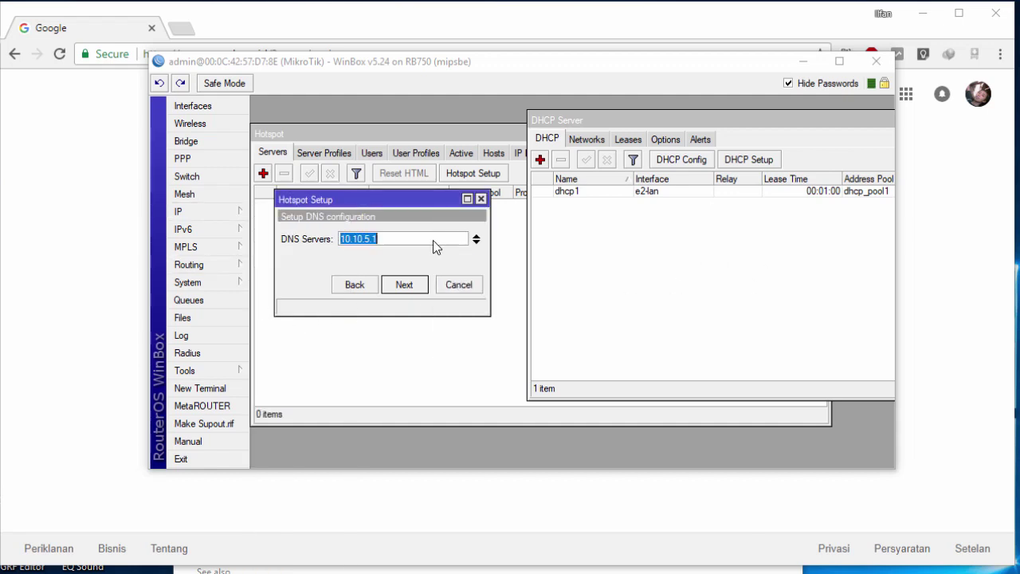
pyautogui.click(410, 287)
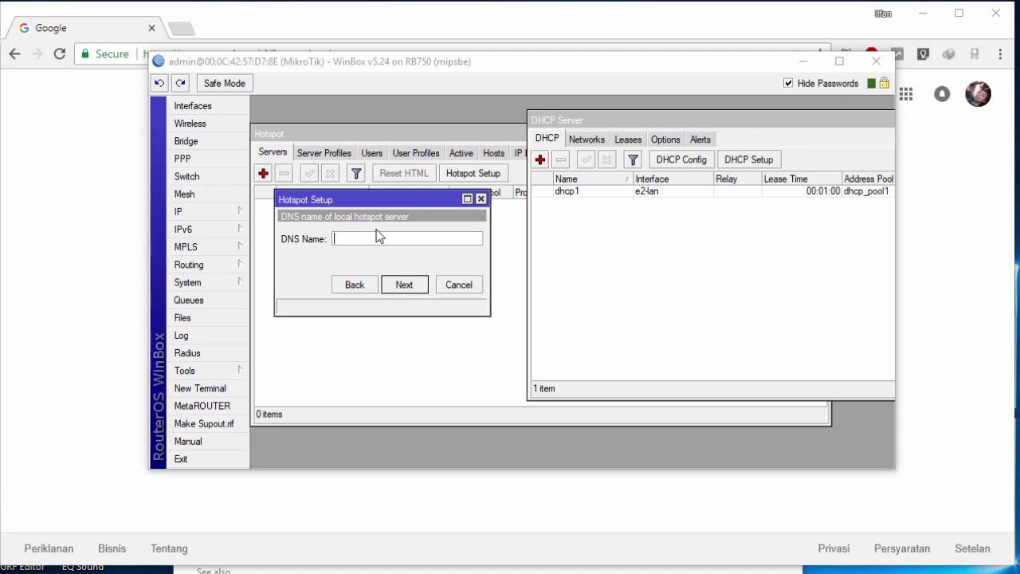
# Step: Enter highker-hotspot.net as the hotspot DNS name and continue
pyautogui.write('highkemhotspot.net')
pyautogui.click(363, 238)
pyautogui.write('-hotspot.net')
pyautogui.click(452, 235)
pyautogui.moveTo(435, 236); pyautogui.dragTo(335, 238)
pyautogui.click(409, 239)
pyautogui.moveTo(410, 240); pyautogui.dragTo(68, 236)
pyautogui.click(357, 239)
pyautogui.click(403, 291)
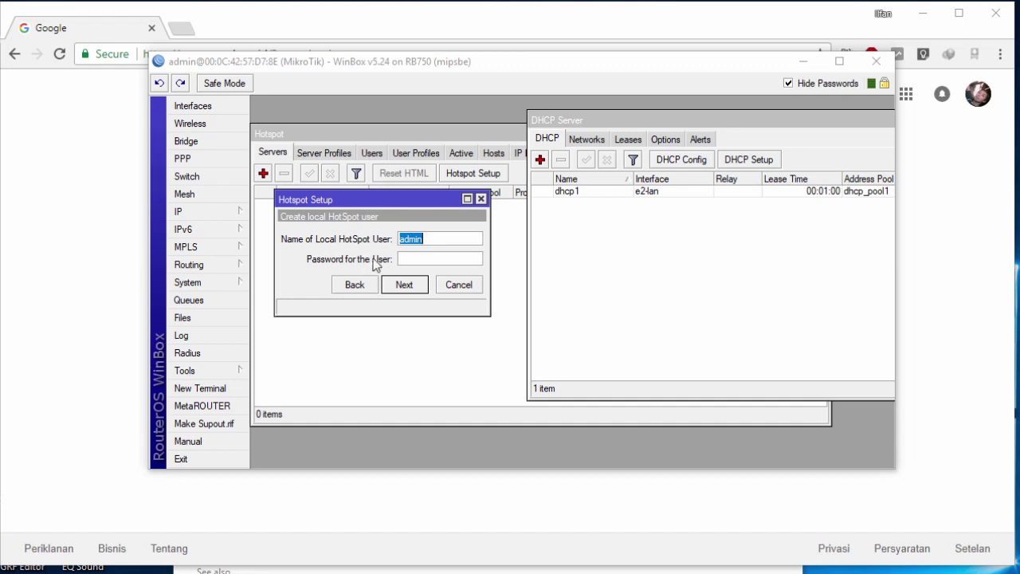
# Step: Fill in the local hotspot user's name and password and complete the setup
pyautogui.click(402, 260)
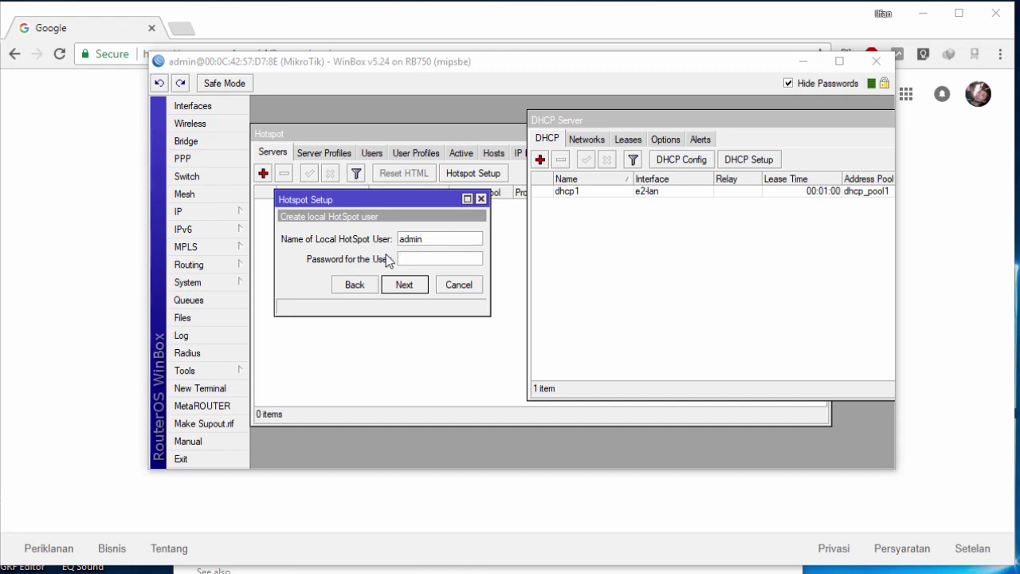
pyautogui.write('password')
pyautogui.doubleClick(446, 256)
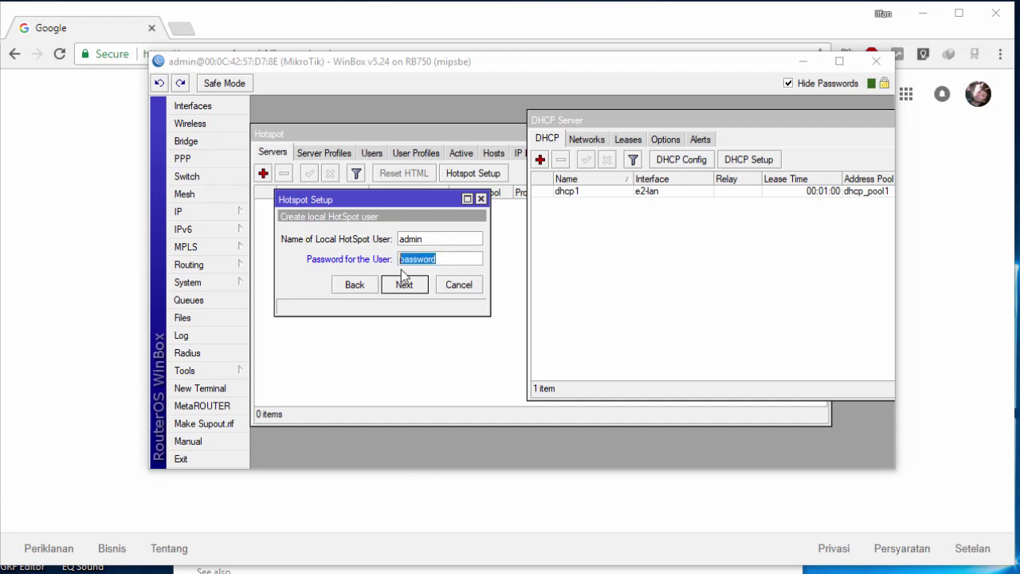
pyautogui.click(435, 238)
pyautogui.moveTo(446, 255); pyautogui.dragTo(322, 247)
pyautogui.click(430, 243)
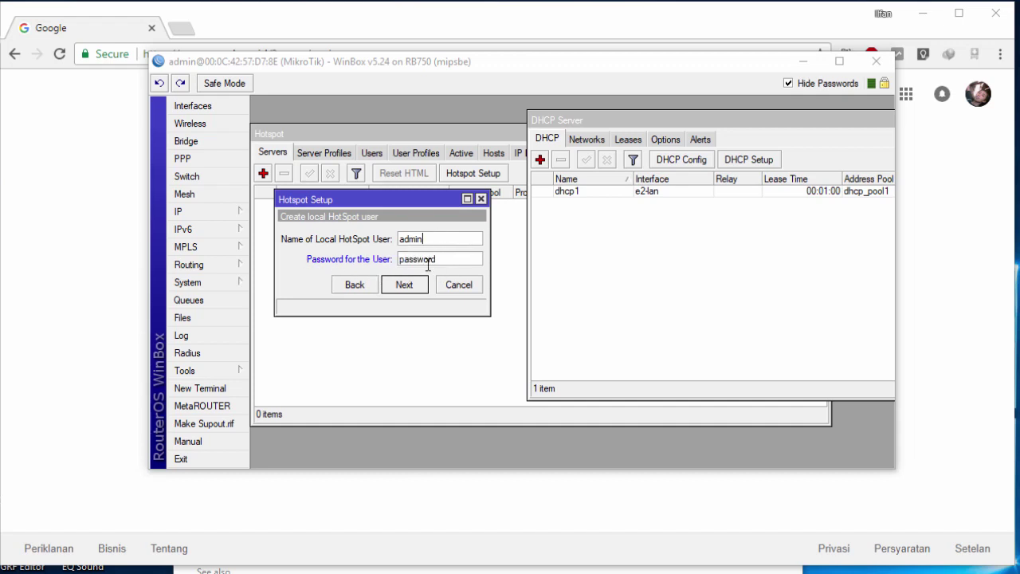
pyautogui.click(414, 287)
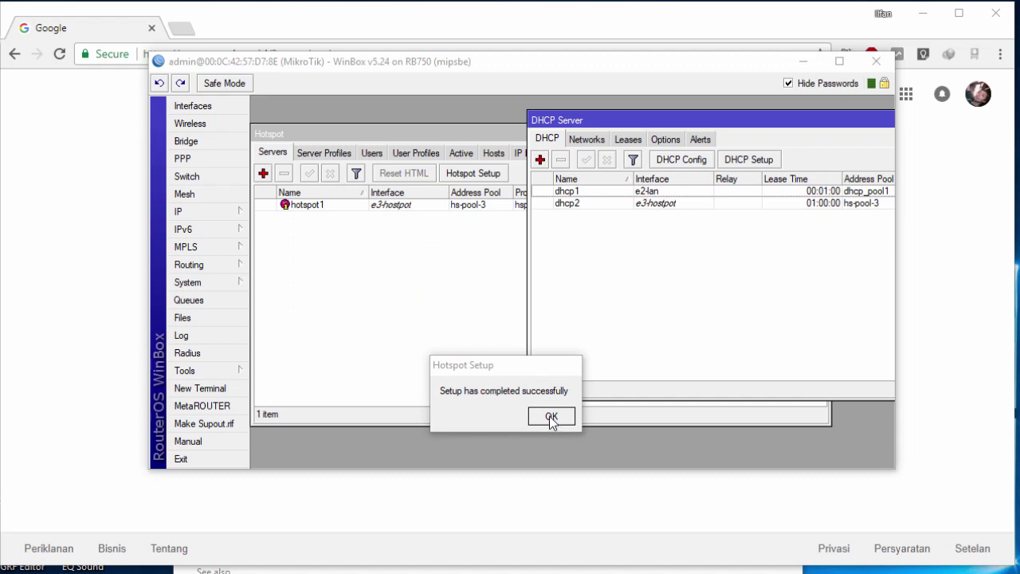
# Step: Move the setup completion message aside and inspect the new dhcp2 server on e3-hostpot
pyautogui.click(387, 273)
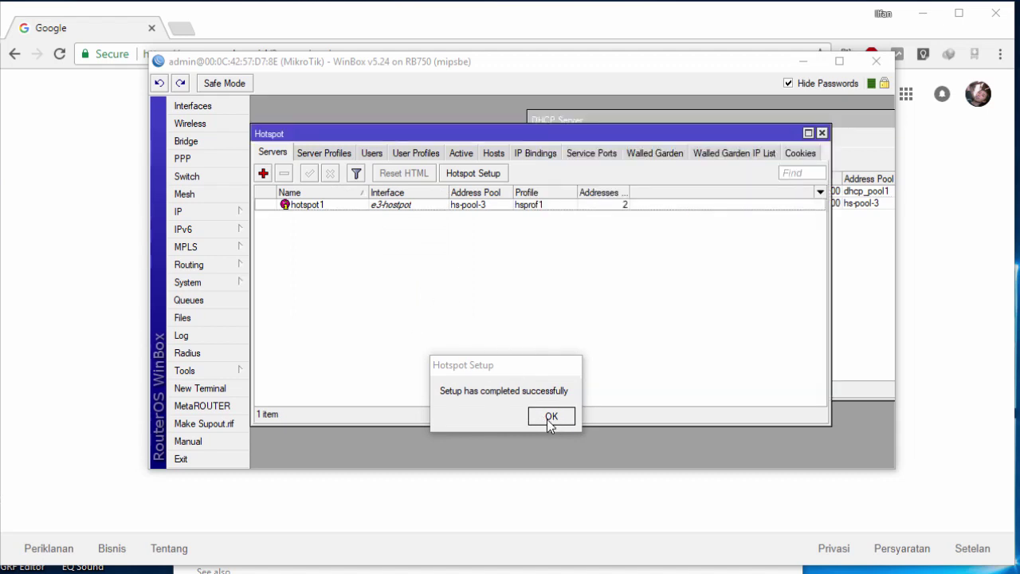
pyautogui.moveTo(518, 368); pyautogui.dragTo(449, 307)
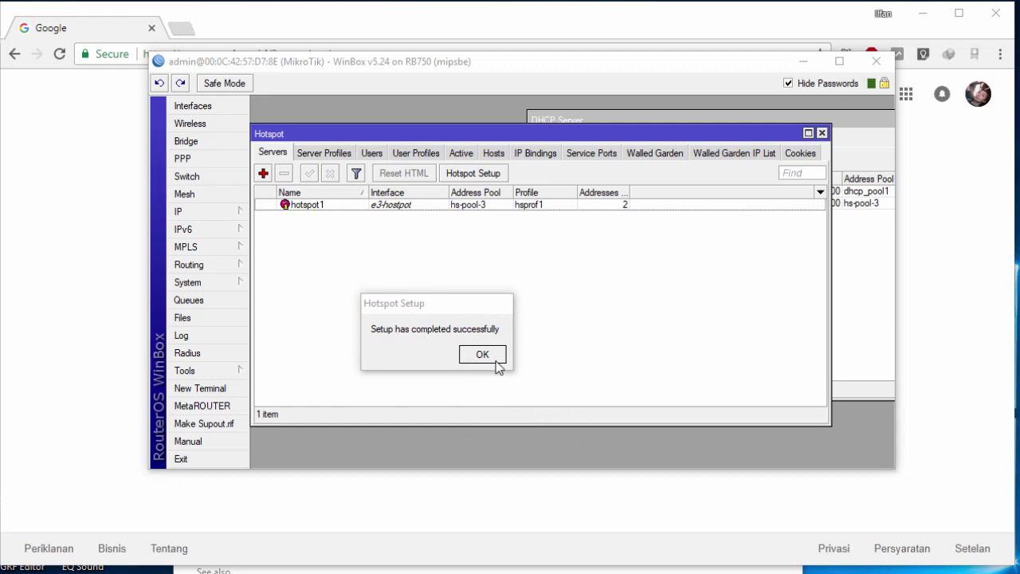
pyautogui.moveTo(481, 316); pyautogui.dragTo(458, 310)
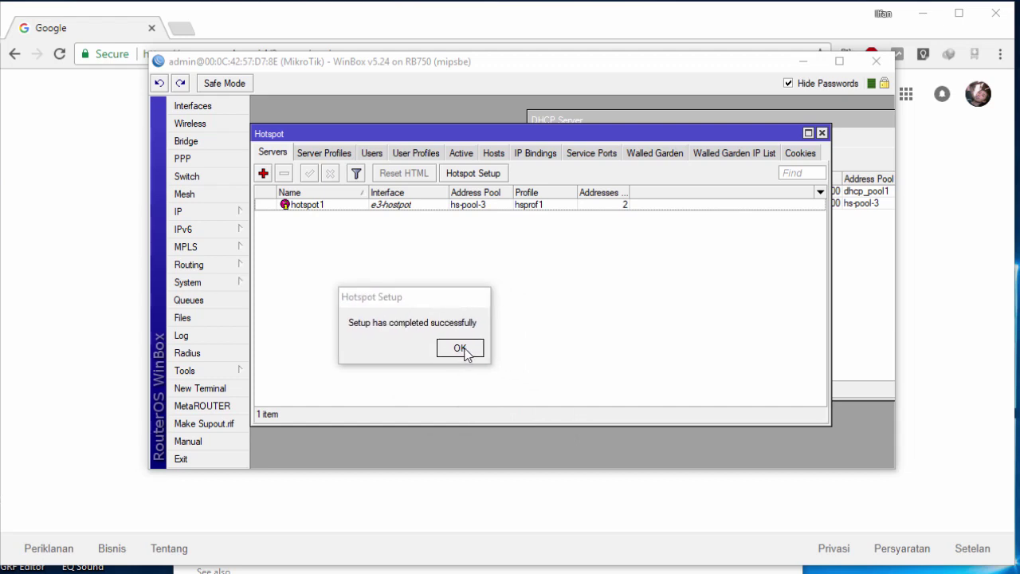
pyautogui.moveTo(444, 323); pyautogui.dragTo(389, 303)
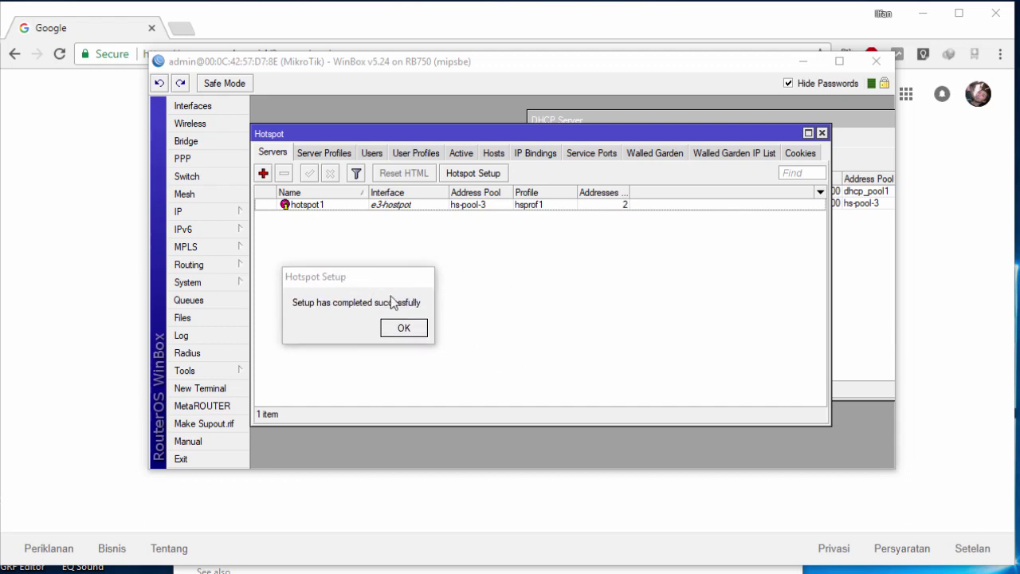
pyautogui.click(846, 301)
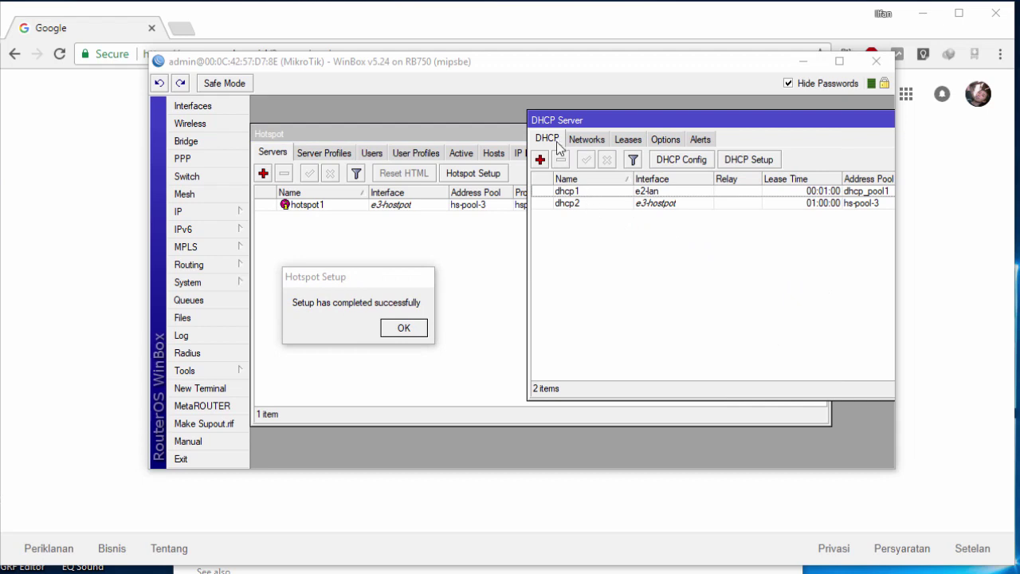
pyautogui.click(585, 209)
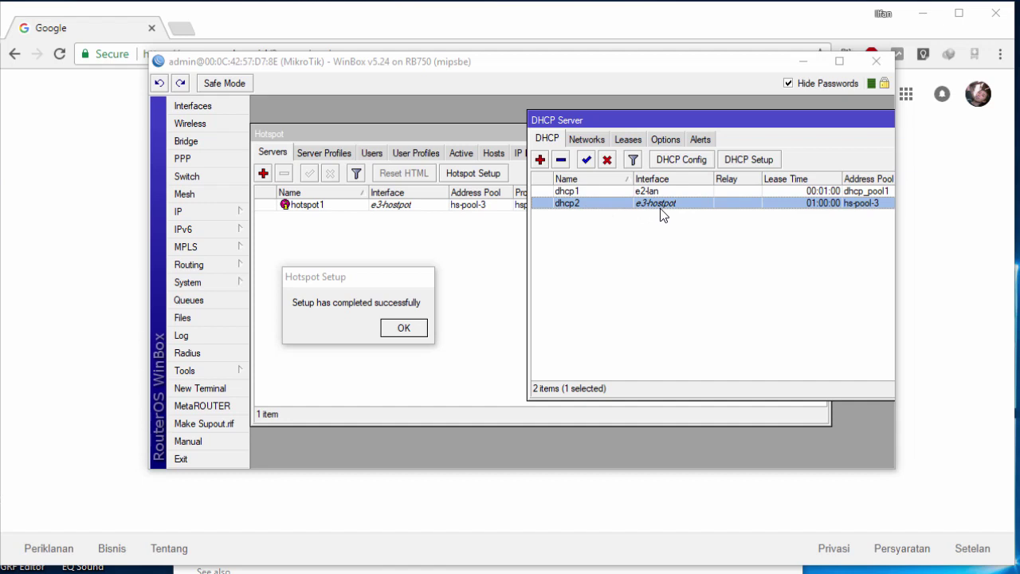
pyautogui.click(690, 234)
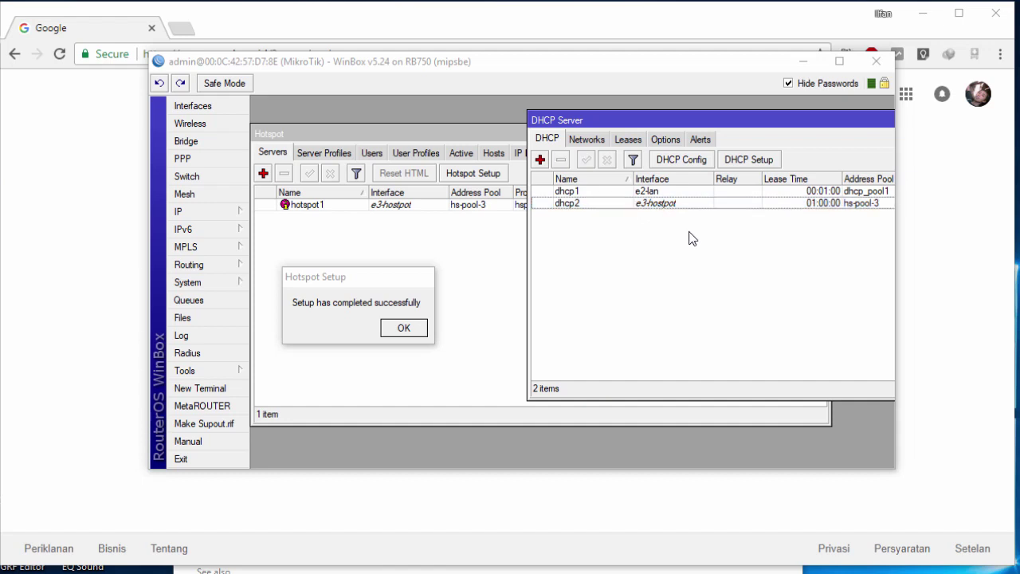
pyautogui.click(672, 207)
# Step: Compare hotspot1 with dhcp2, repositioning the DHCP server list to reveal more columns
pyautogui.click(525, 219)
pyautogui.click(440, 206)
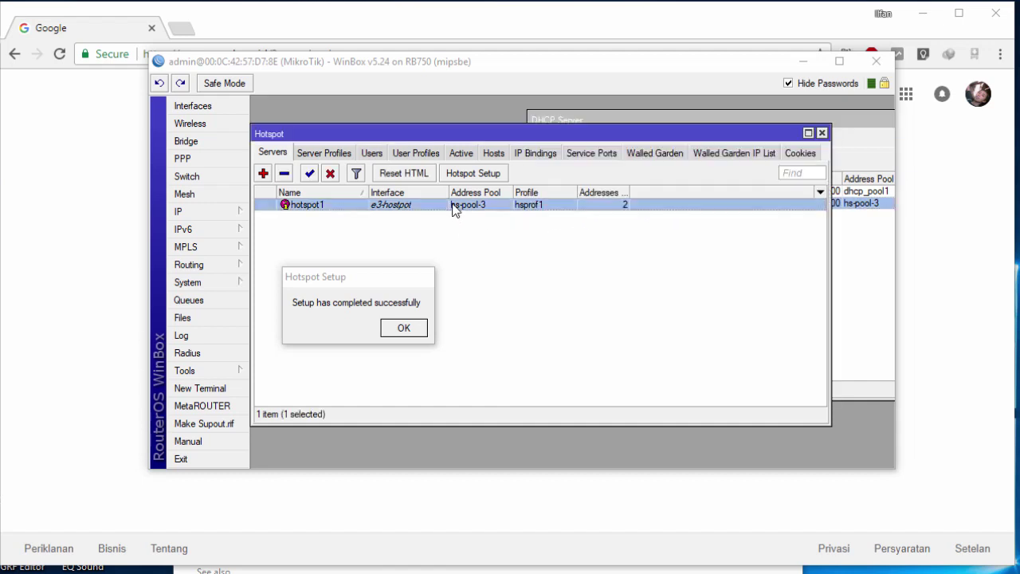
pyautogui.click(690, 237)
pyautogui.moveTo(711, 126); pyautogui.dragTo(426, 142)
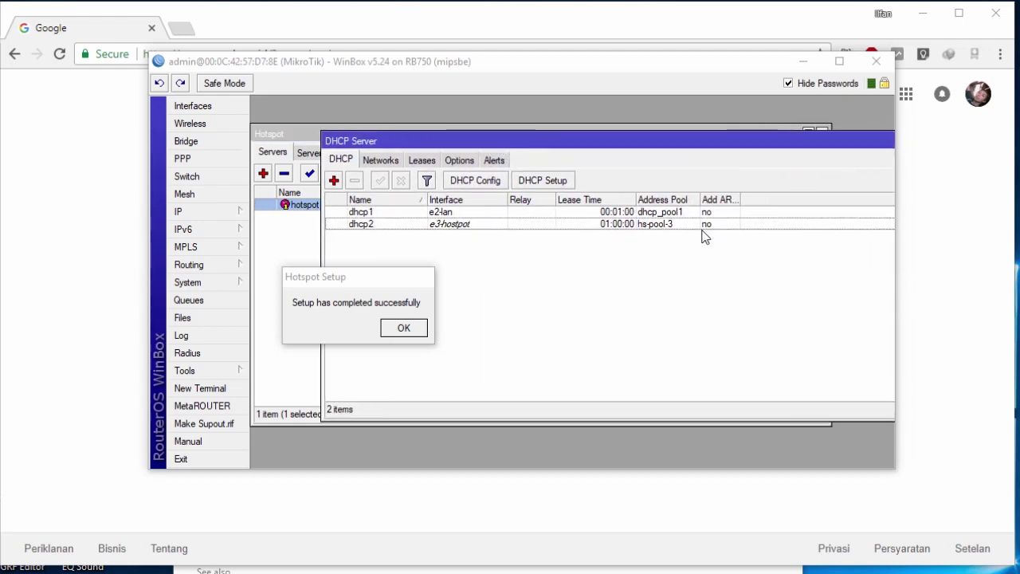
pyautogui.click(661, 230)
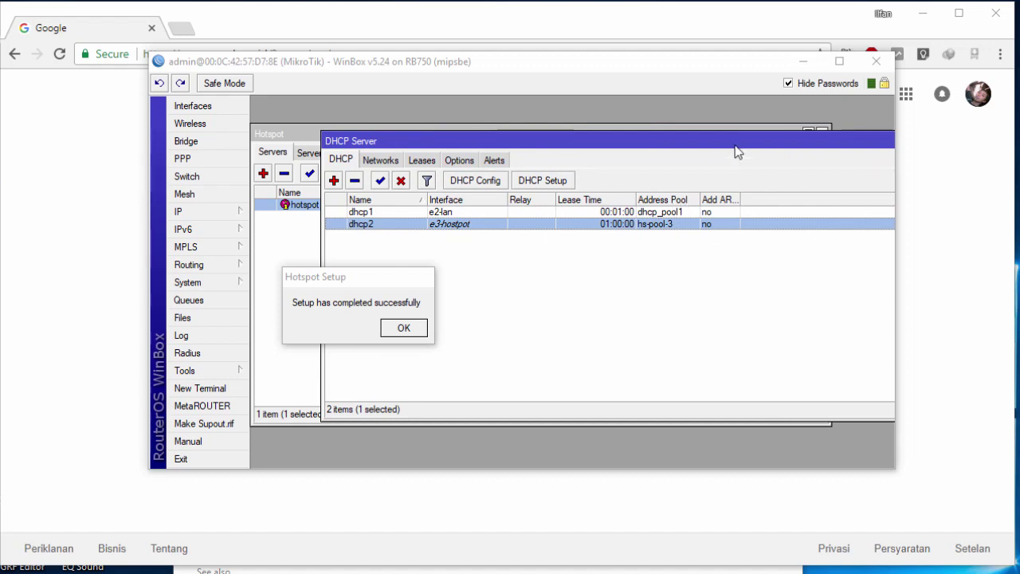
pyautogui.moveTo(734, 145); pyautogui.dragTo(602, 166)
# Step: Close the DHCP server list and dismiss the hotspot setup success message
pyautogui.click(811, 161)
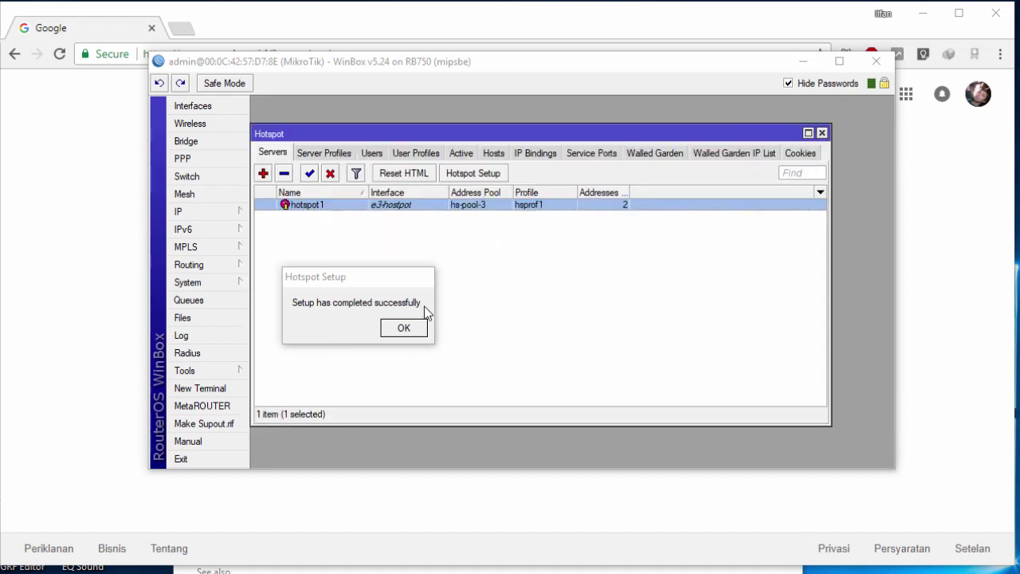
pyautogui.moveTo(423, 278); pyautogui.dragTo(884, 430)
pyautogui.click(875, 475)
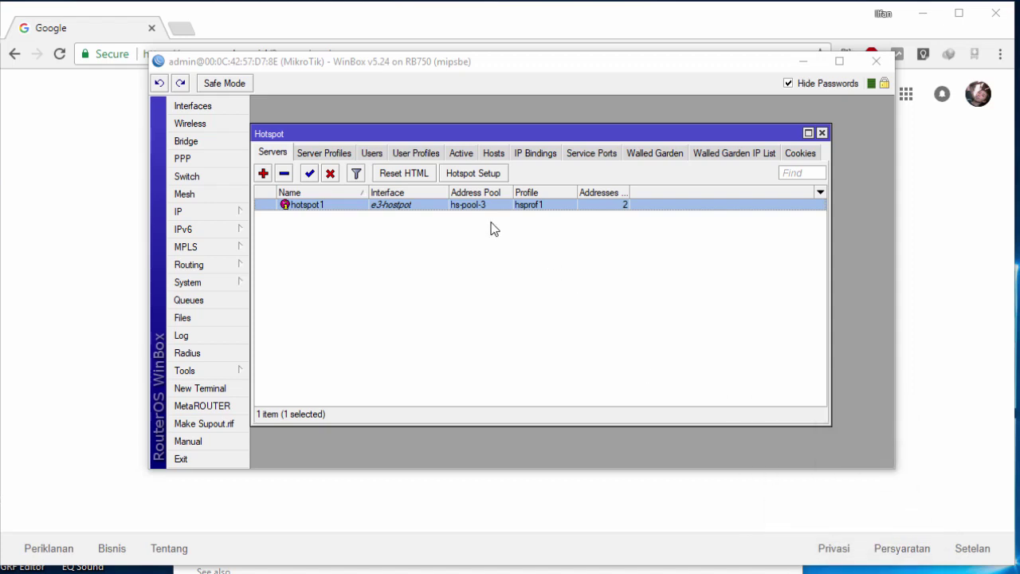
pyautogui.click(226, 214)
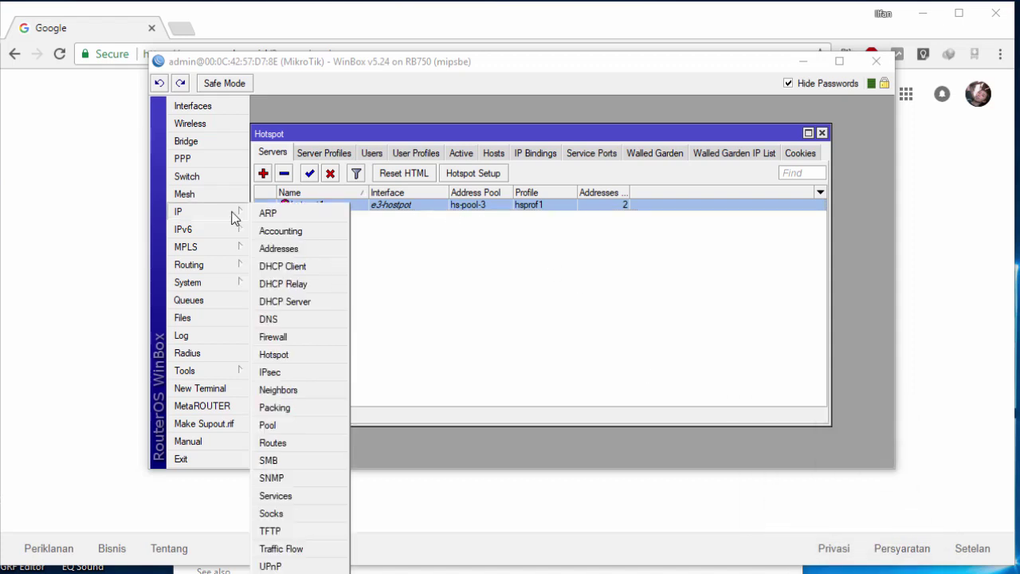
# Step: Review the firewall filter rules and the NAT masquerade rule 17 for the hotspot network
pyautogui.click(296, 339)
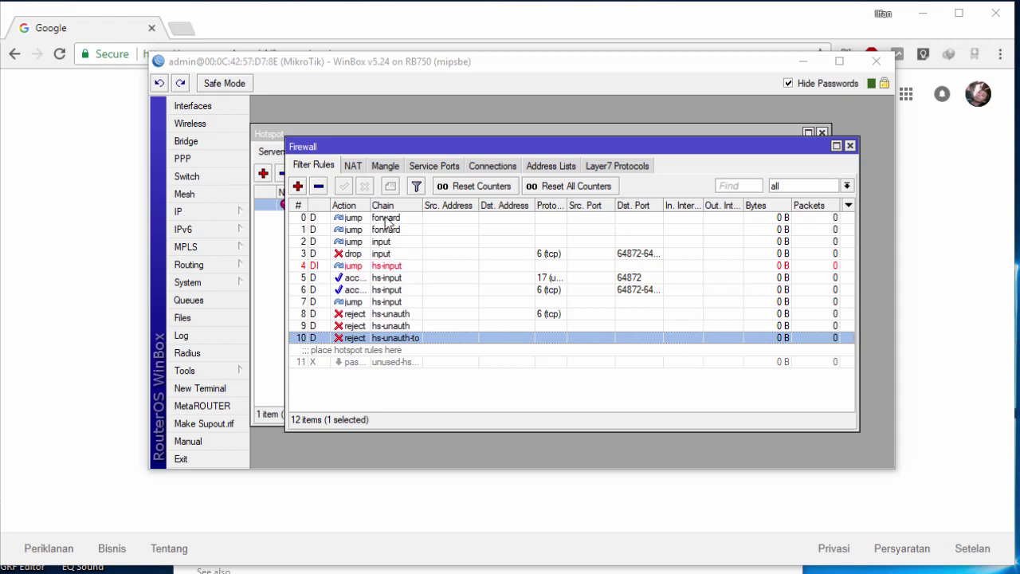
pyautogui.click(385, 221)
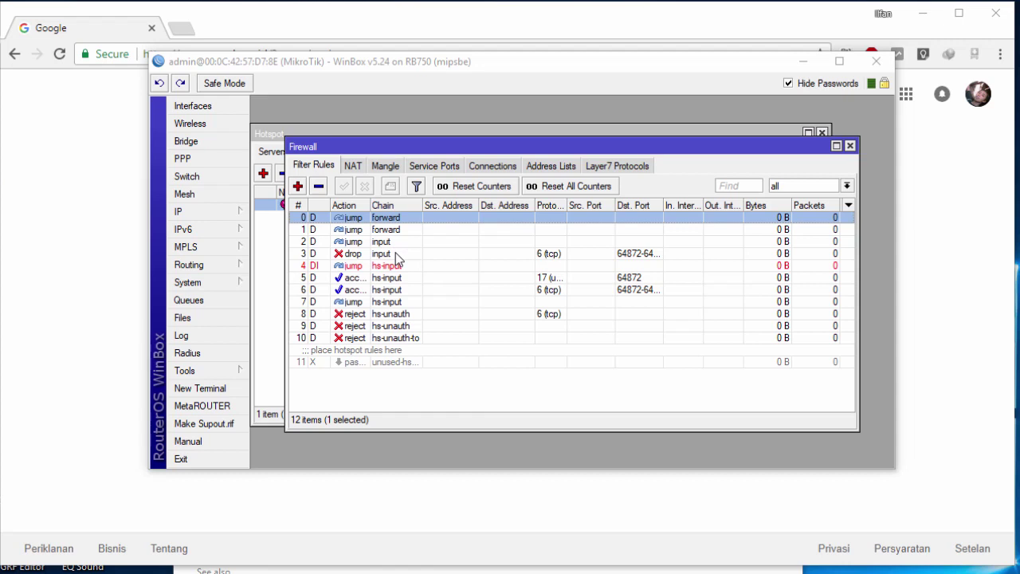
pyautogui.click(353, 169)
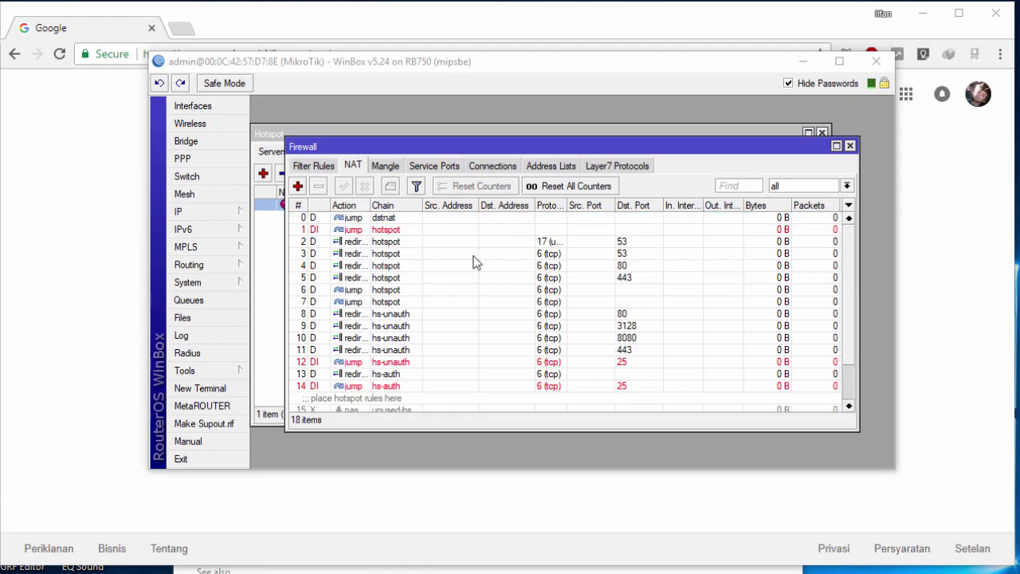
pyautogui.scroll(-2, 494, 293)
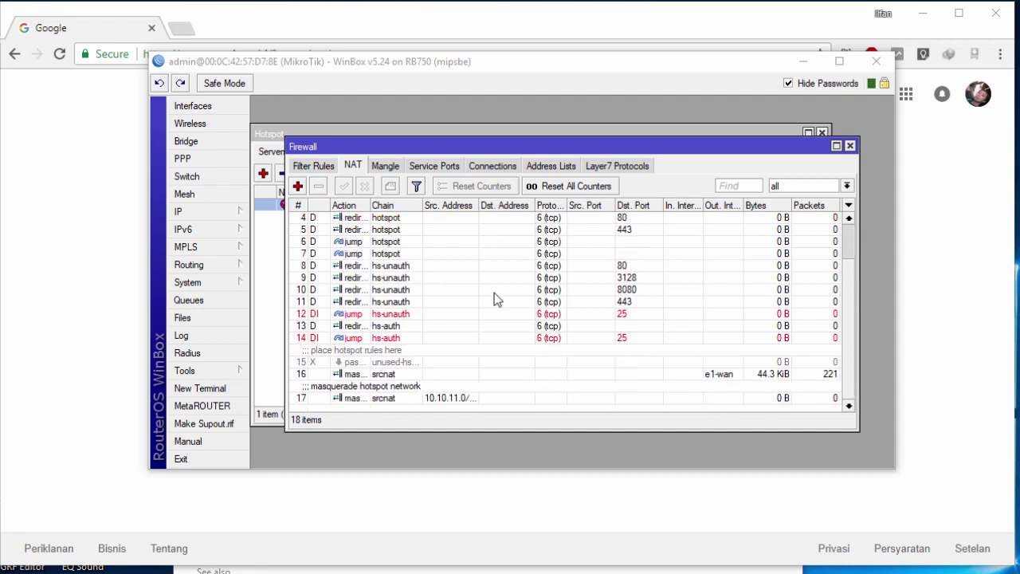
pyautogui.click(366, 397)
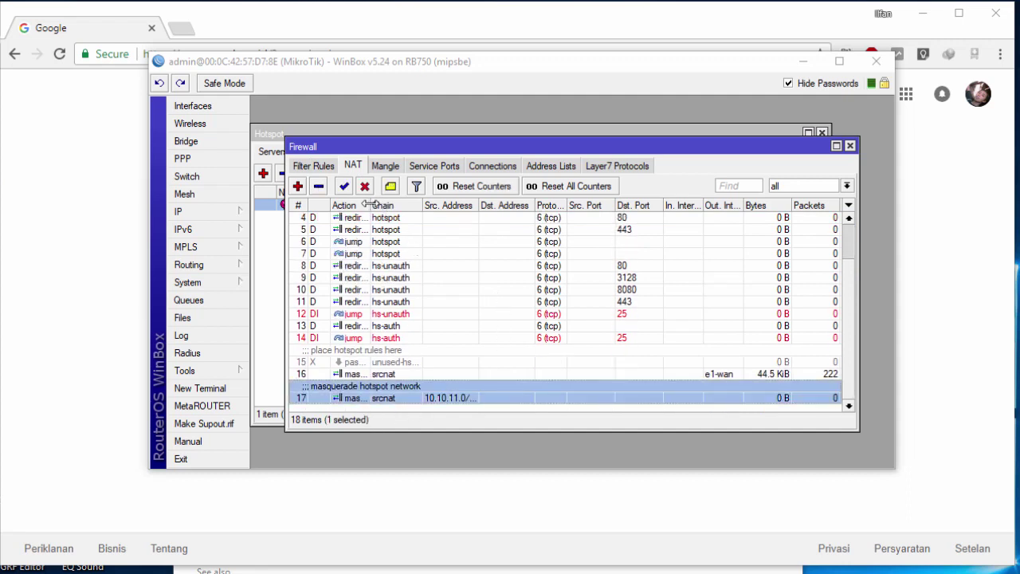
pyautogui.moveTo(370, 206); pyautogui.dragTo(412, 208)
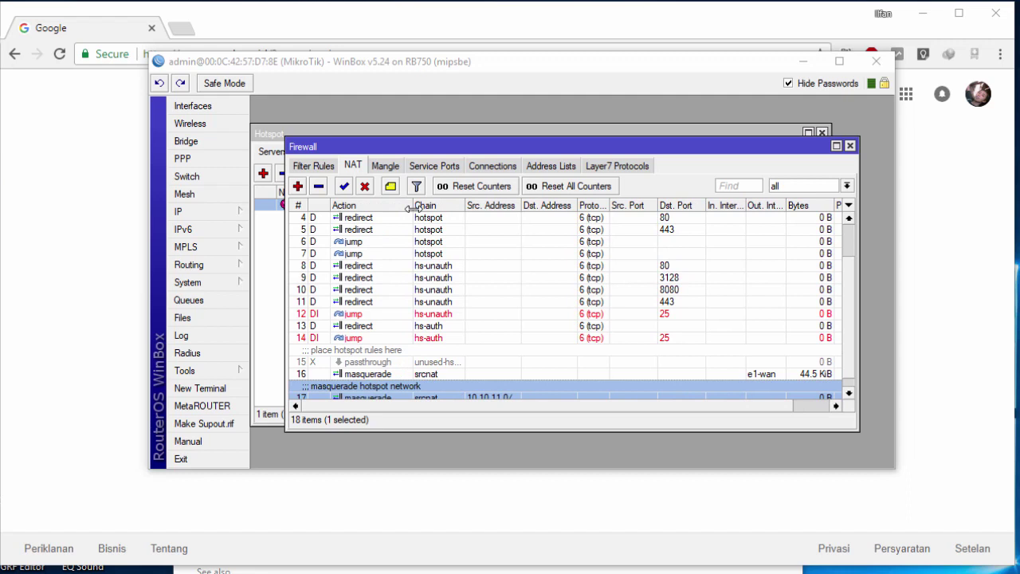
pyautogui.scroll(-1, 474, 356)
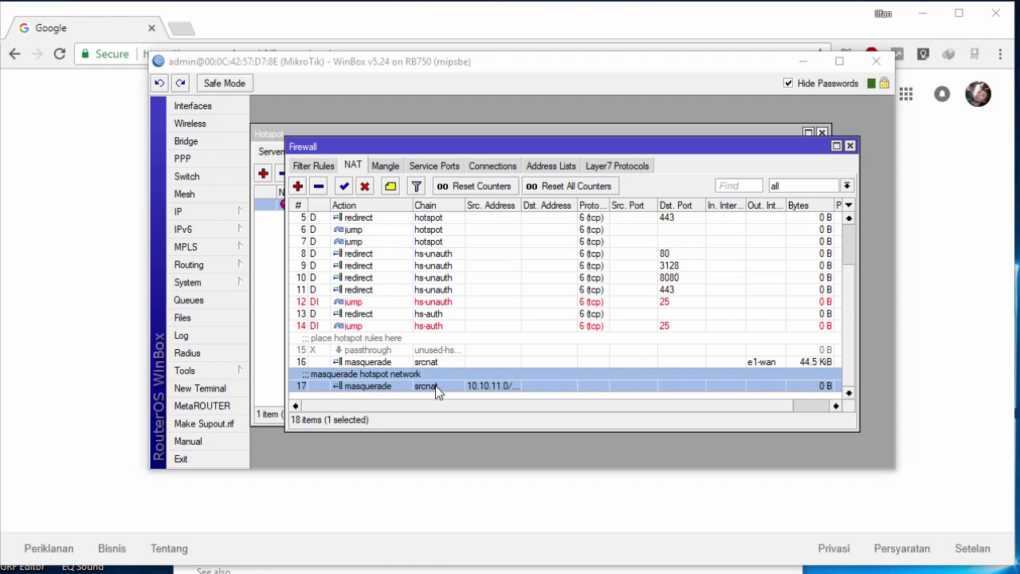
# Step: Check the e2-lan interface in the interface list
pyautogui.click(243, 214)
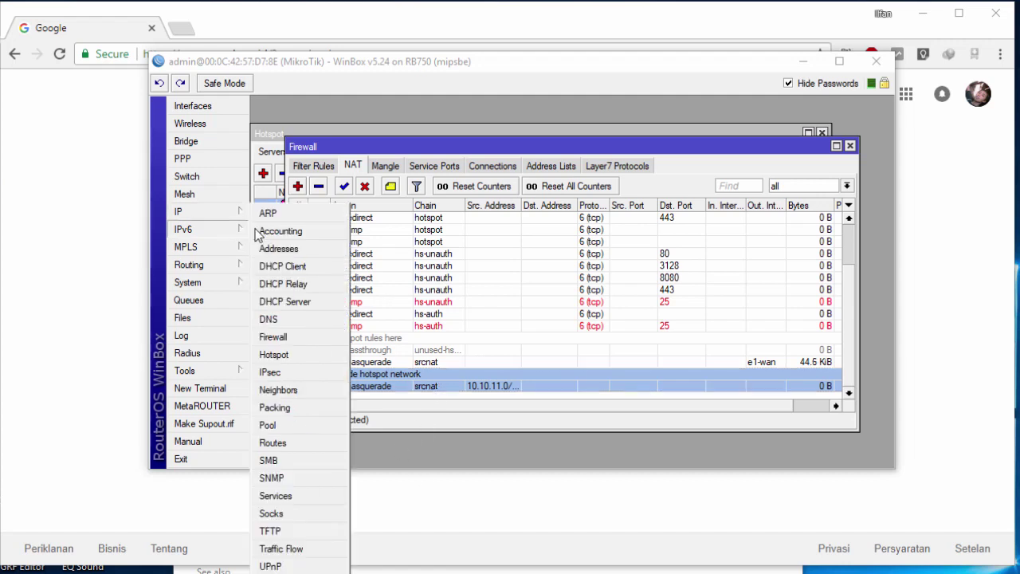
pyautogui.click(191, 106)
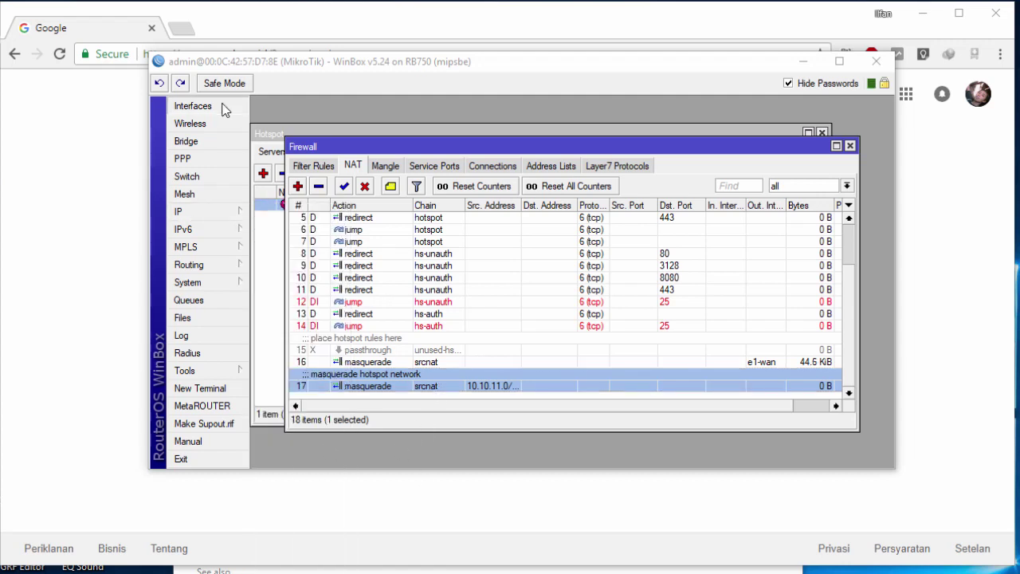
pyautogui.click(322, 230)
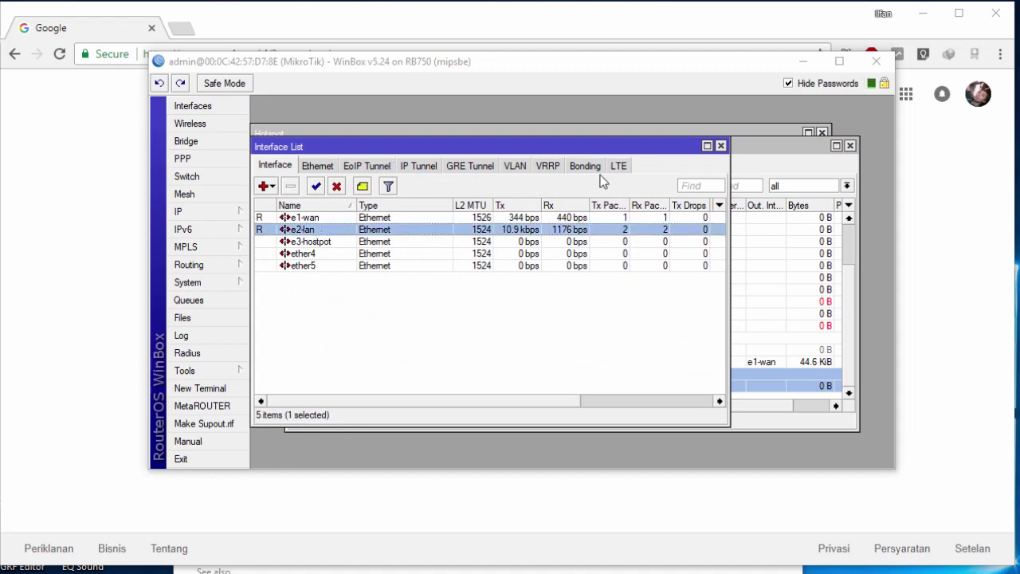
pyautogui.click(720, 146)
# Step: Compare masquerade rules 16 (e1-wan) and 17, widening Src. Address to show 10.10.11.0/24
pyautogui.click(395, 363)
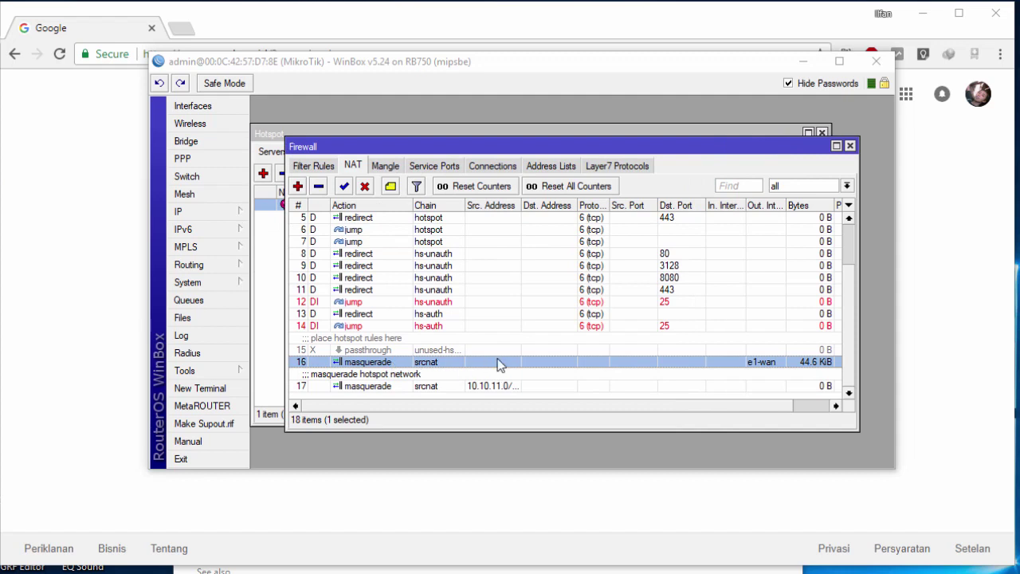
pyautogui.click(407, 389)
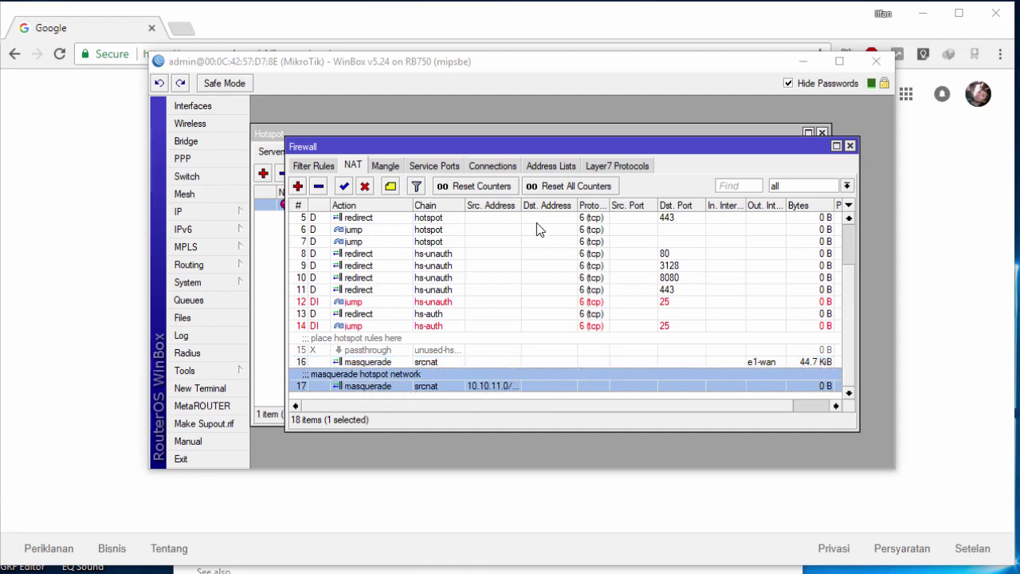
pyautogui.moveTo(521, 205); pyautogui.dragTo(574, 206)
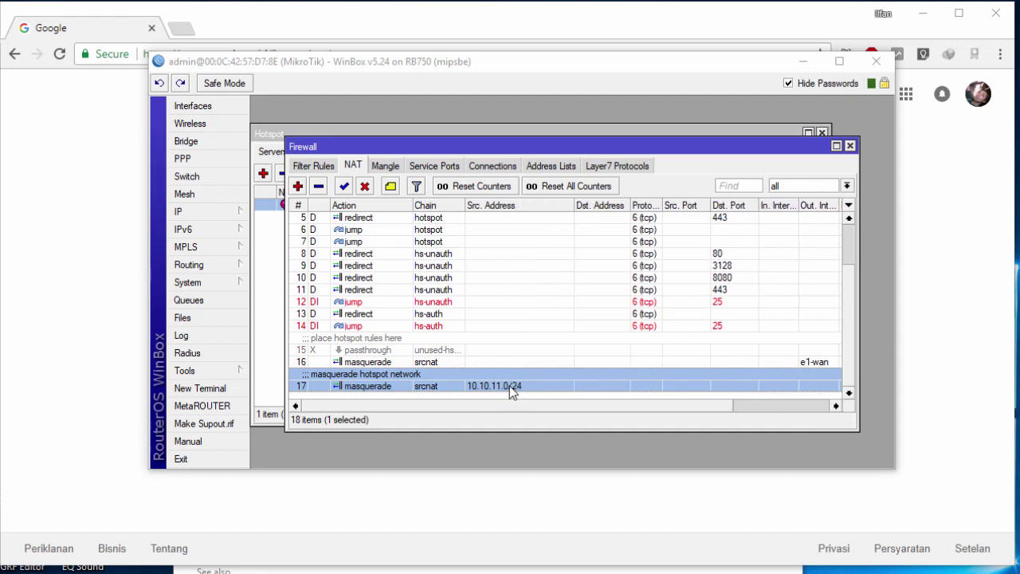
pyautogui.moveTo(570, 402); pyautogui.dragTo(616, 392)
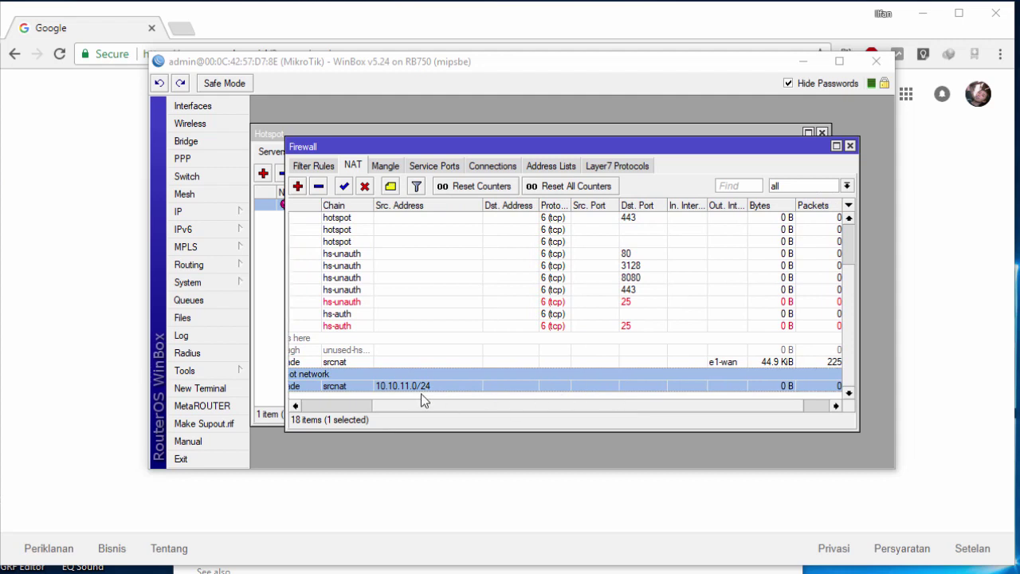
pyautogui.moveTo(449, 409); pyautogui.dragTo(377, 397)
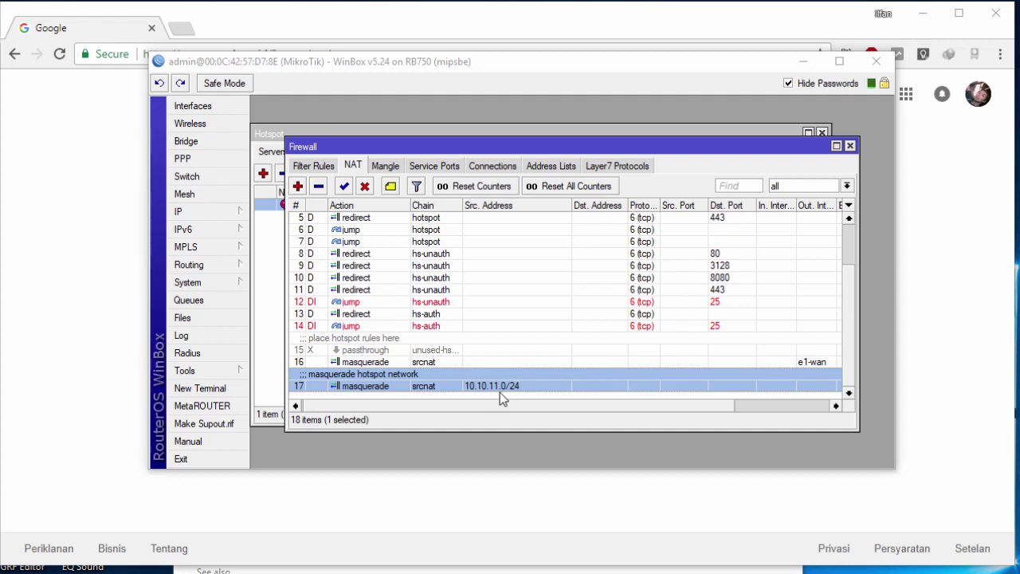
pyautogui.moveTo(517, 405); pyautogui.dragTo(604, 406)
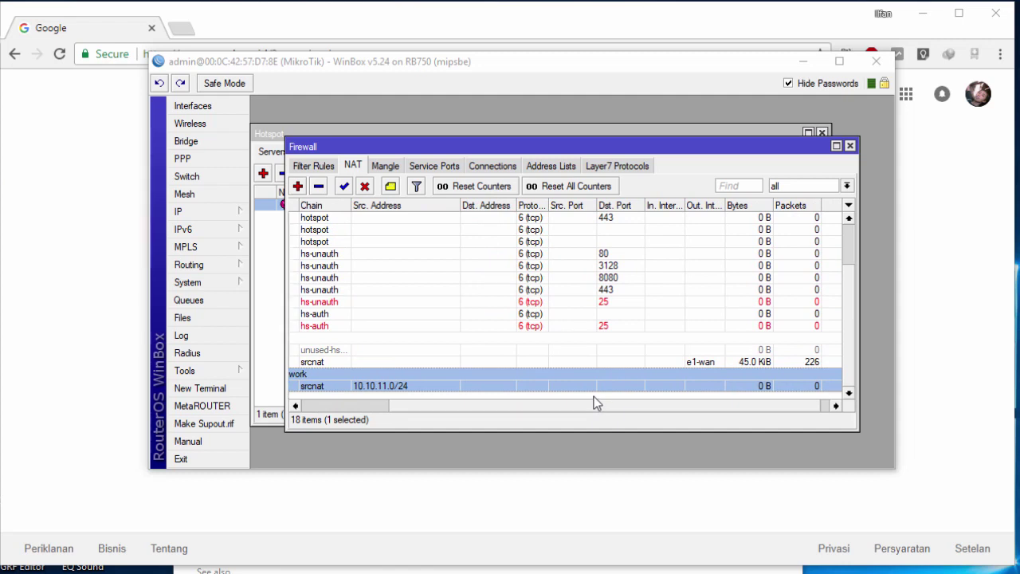
pyautogui.moveTo(565, 407); pyautogui.dragTo(584, 407)
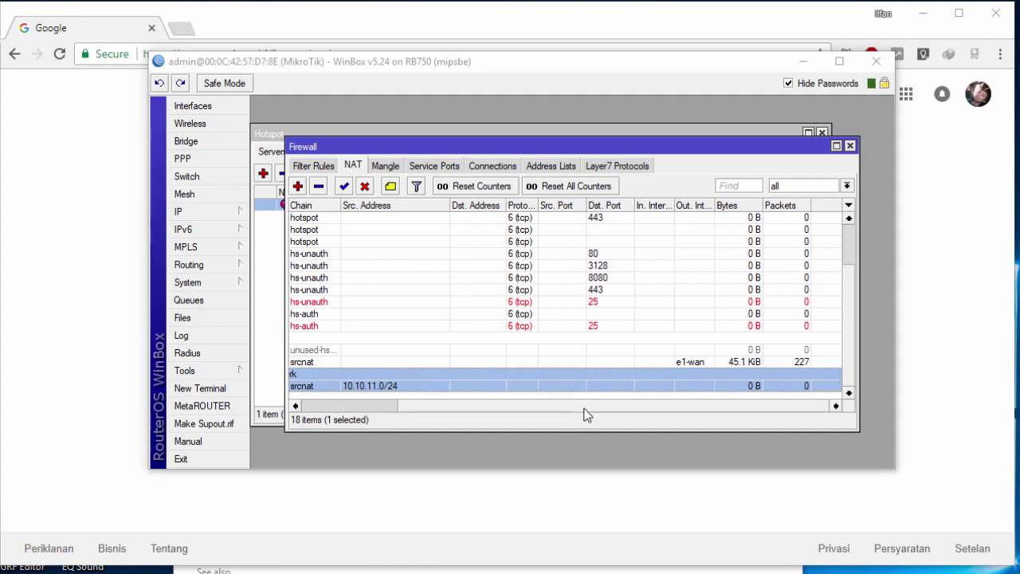
pyautogui.moveTo(584, 407); pyautogui.dragTo(436, 387)
pyautogui.scroll(2, 547, 311)
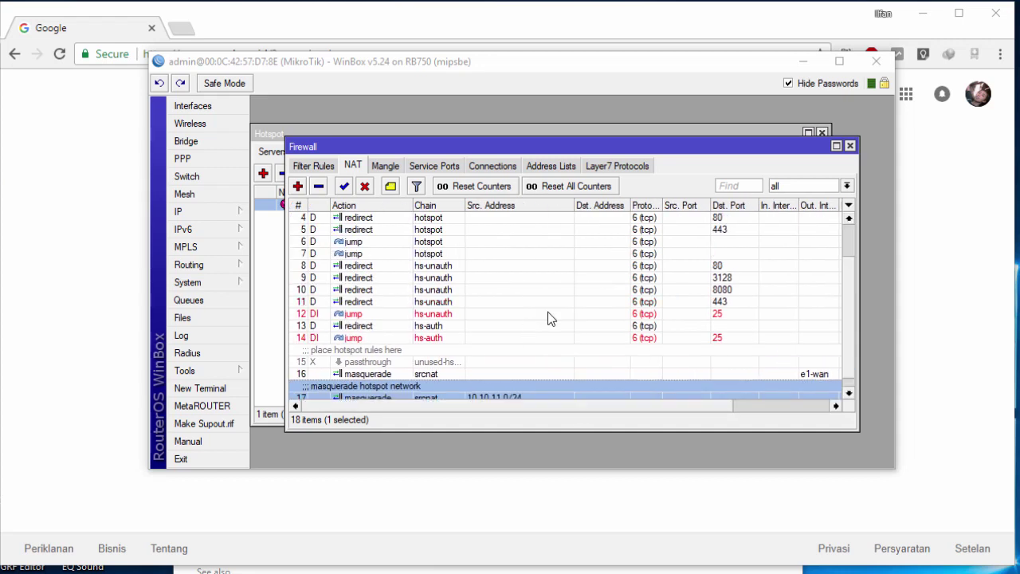
pyautogui.scroll(1, 549, 319)
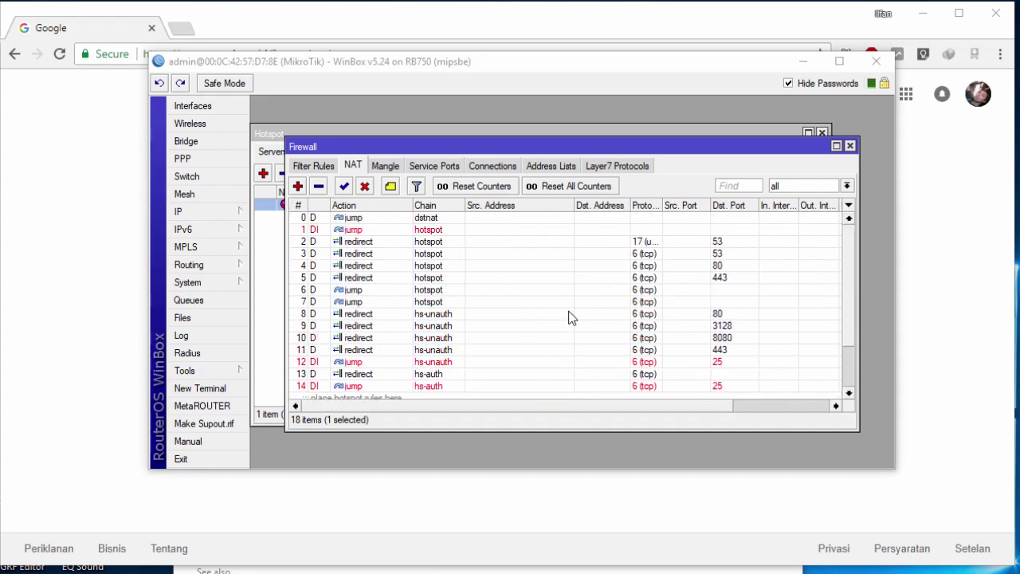
# Step: Close the Firewall and Hotspot windows, recheck e2-lan in Interfaces, and close WinBox
pyautogui.click(850, 146)
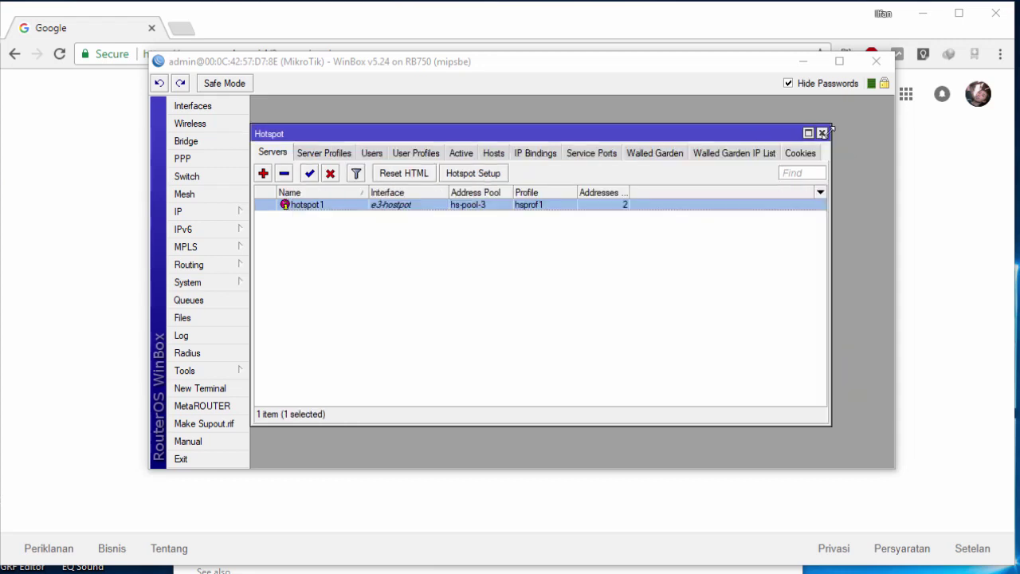
pyautogui.click(821, 132)
pyautogui.click(197, 112)
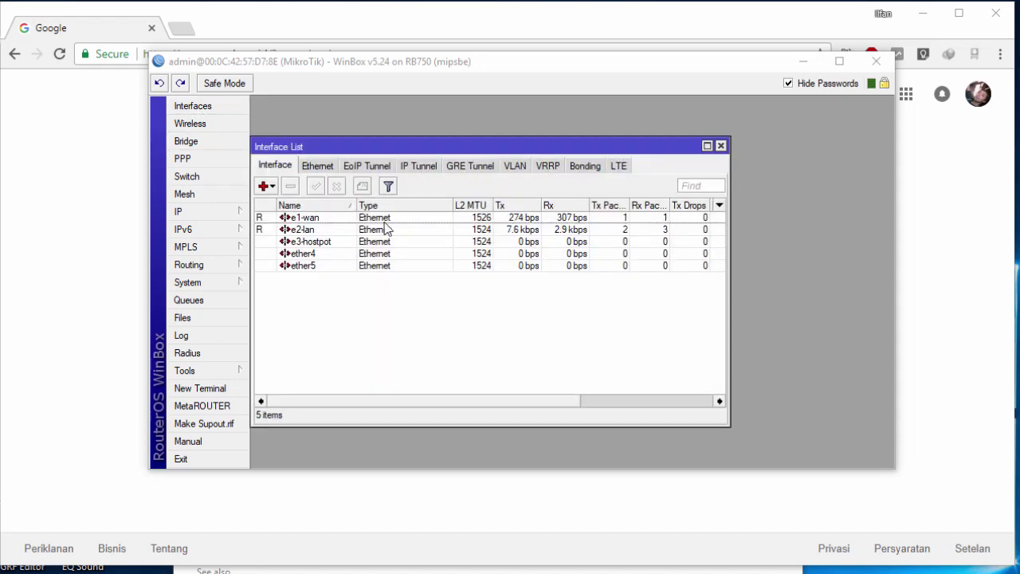
pyautogui.click(295, 231)
pyautogui.click(369, 297)
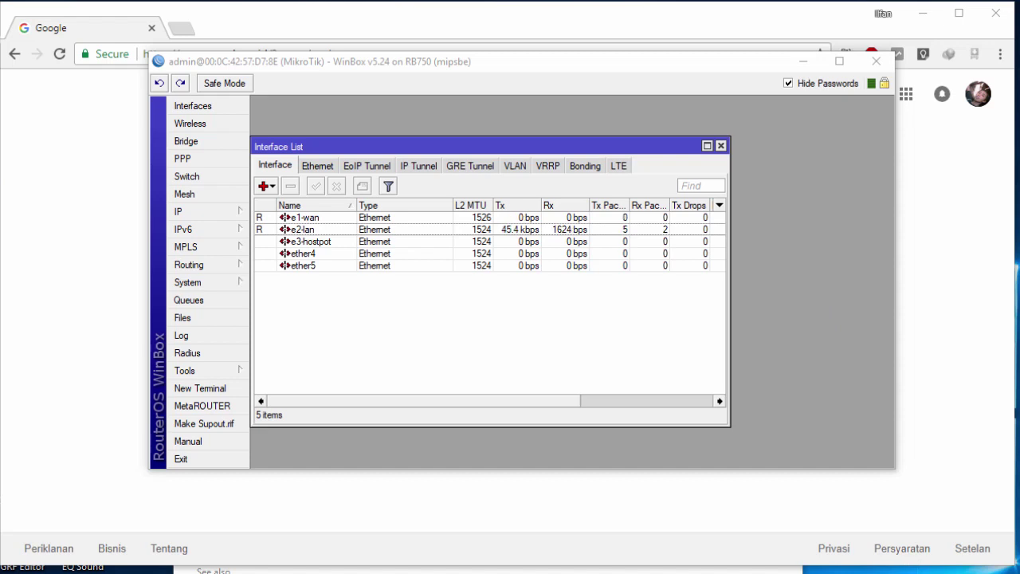
pyautogui.click(876, 60)
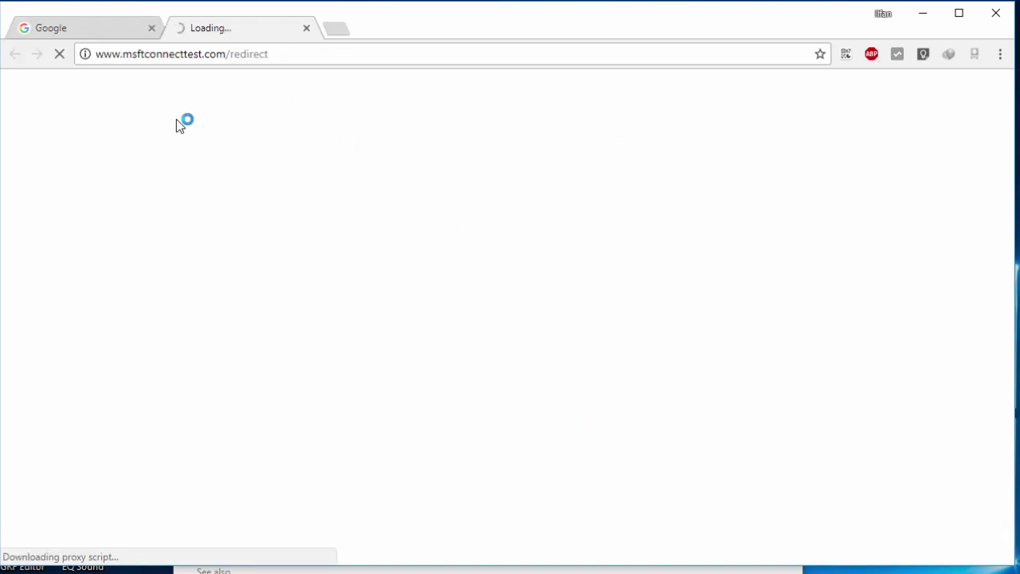
# Step: Check the highker-hotspot.net gateway address in Chrome's address bar and focus the login field
pyautogui.click(266, 55)
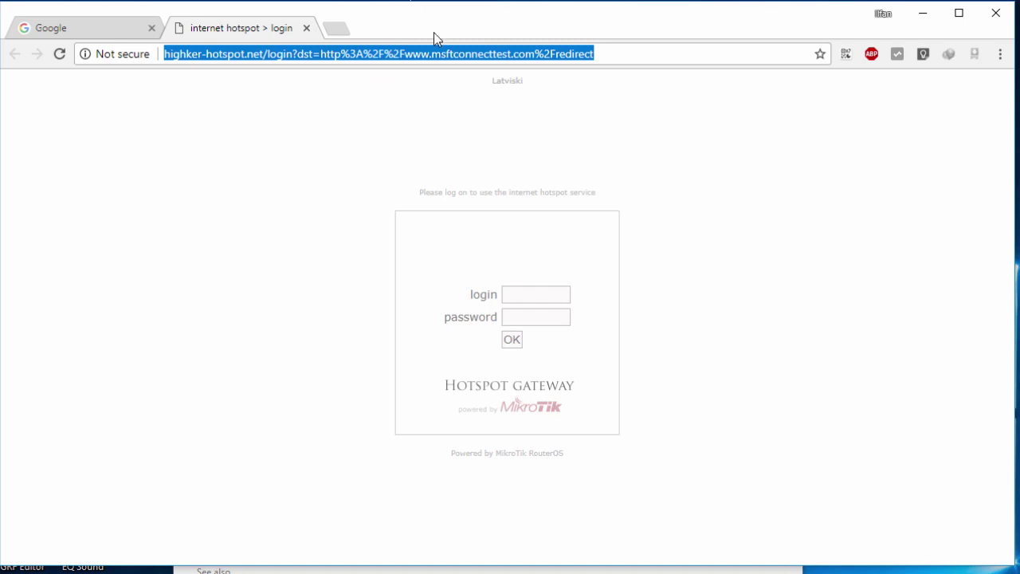
pyautogui.doubleClick(486, 54)
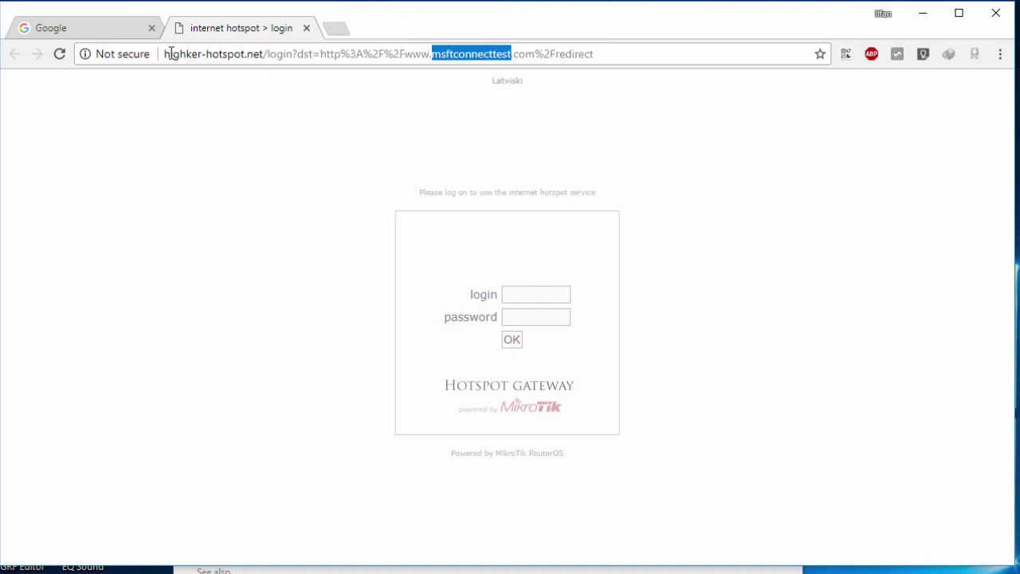
pyautogui.moveTo(168, 54); pyautogui.dragTo(241, 68)
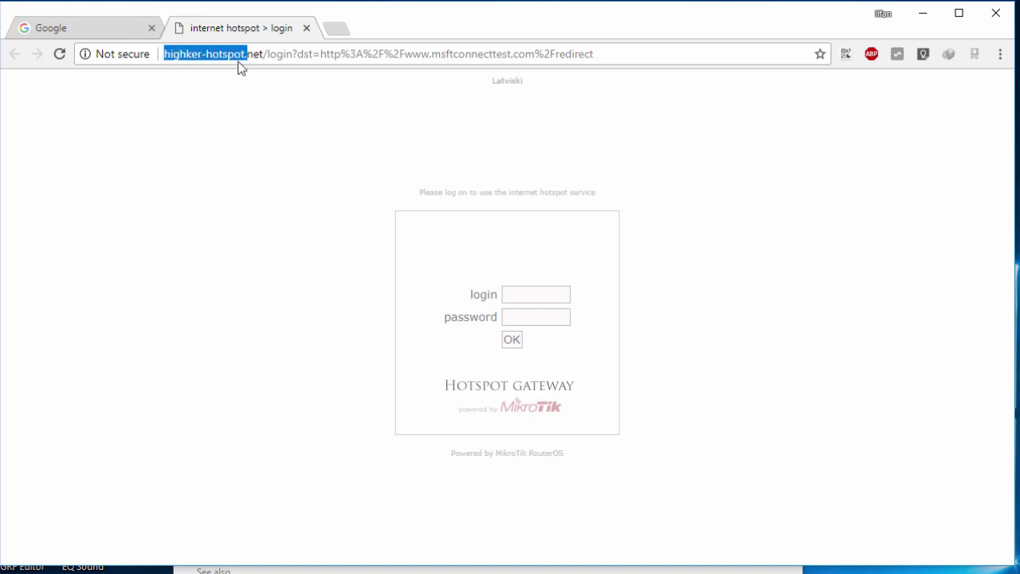
pyautogui.click(236, 73)
pyautogui.tripleClick(166, 54)
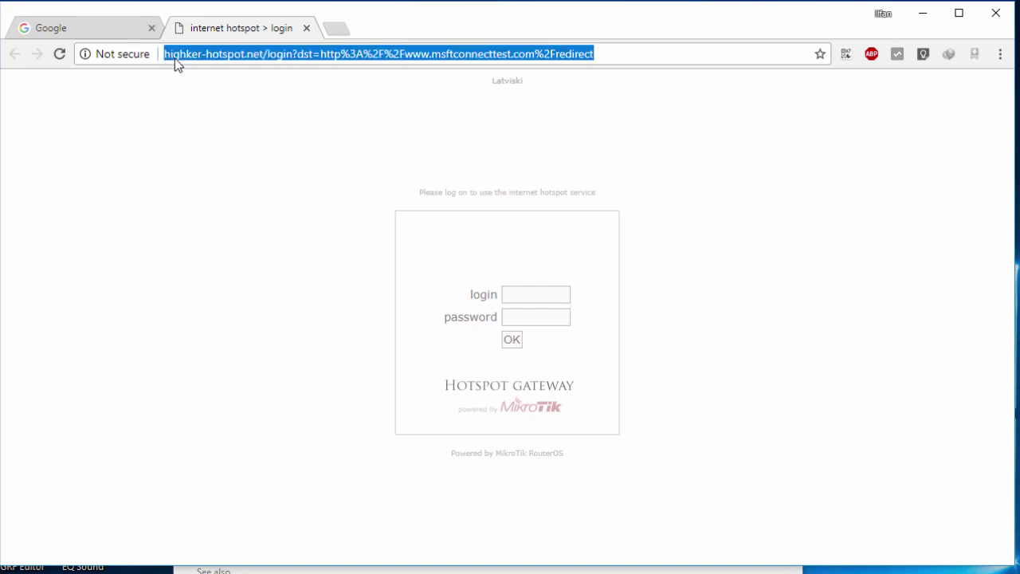
pyautogui.click(174, 58)
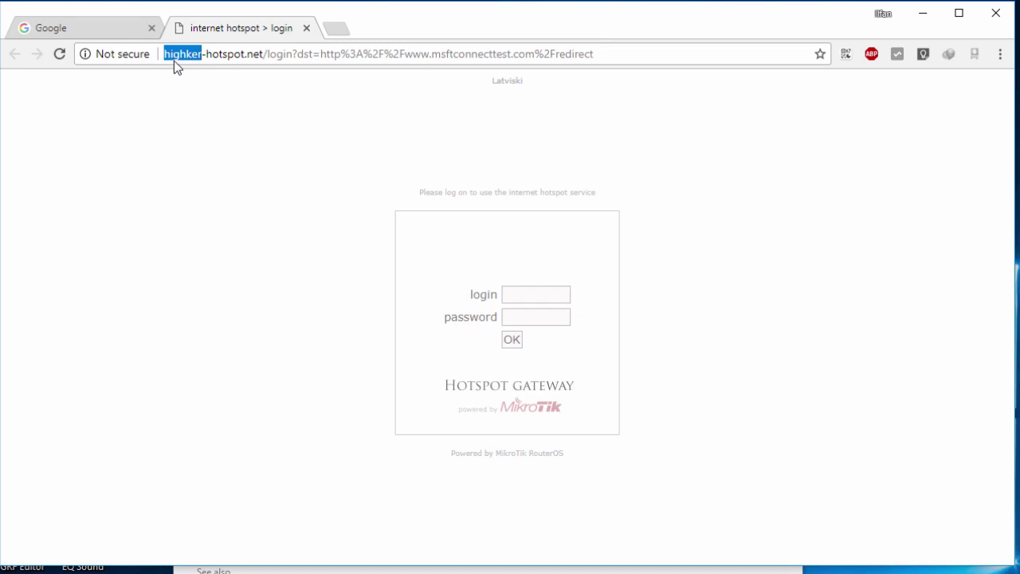
pyautogui.moveTo(168, 54); pyautogui.dragTo(261, 53)
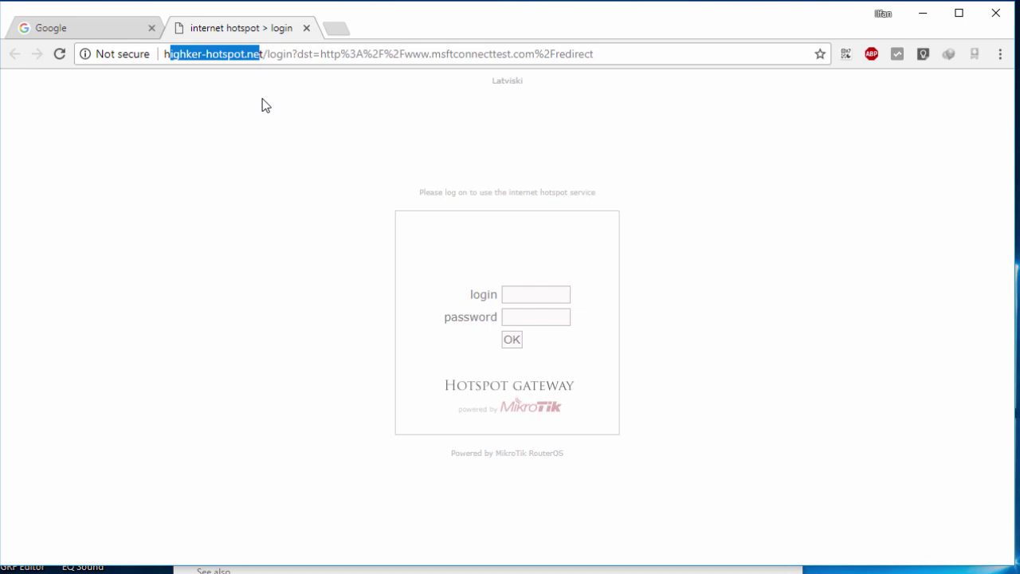
pyautogui.moveTo(725, 189); pyautogui.dragTo(706, 181)
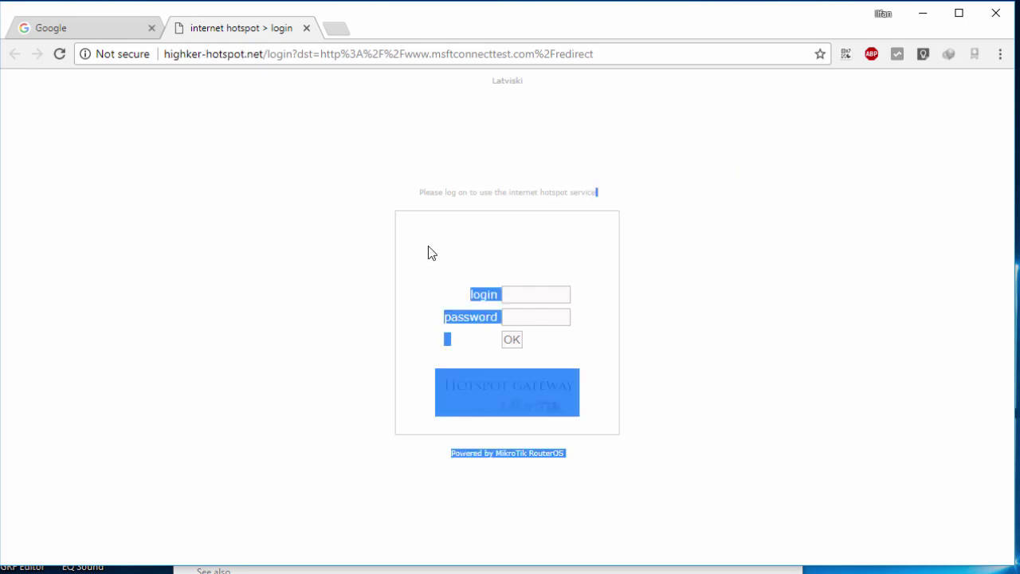
pyautogui.click(507, 292)
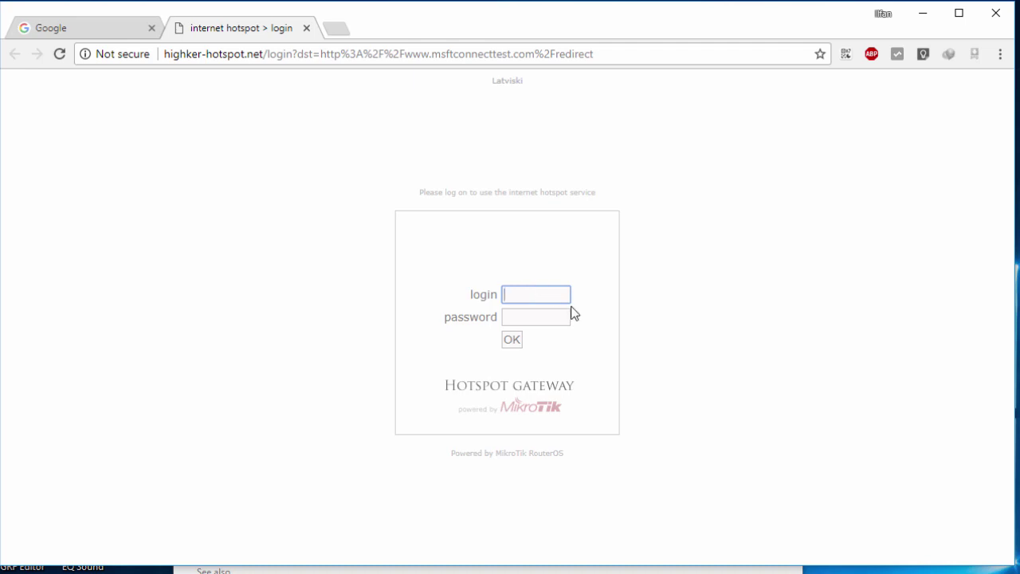
# Step: Fill the hotspot login form with username 'admin' and the account password
pyautogui.click(556, 314)
pyautogui.click(544, 295)
pyautogui.click(550, 314)
pyautogui.click(546, 297)
pyautogui.click(562, 312)
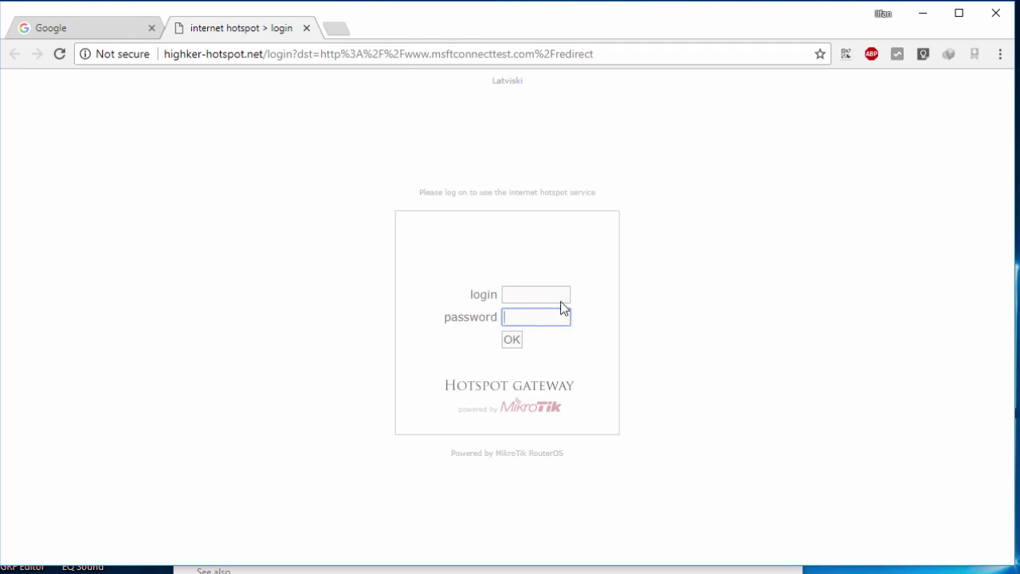
pyautogui.click(559, 293)
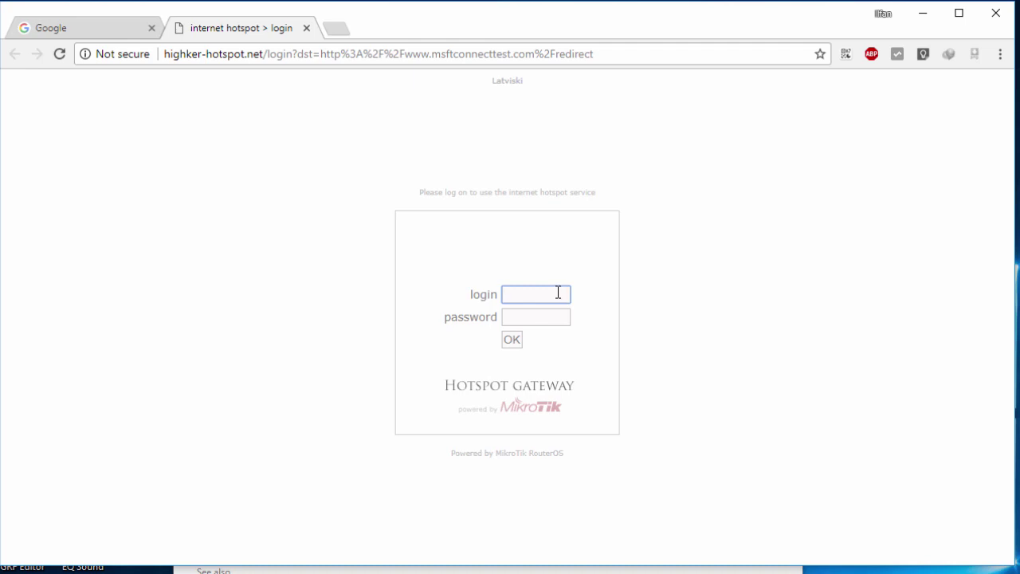
pyautogui.write('admin')
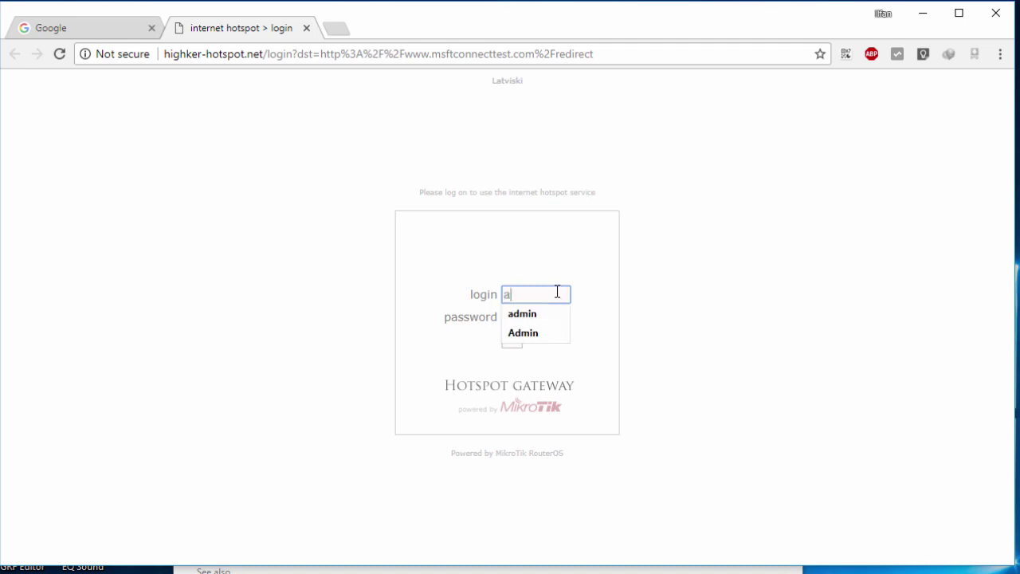
pyautogui.press('Tab')
pyautogui.write('admin123')
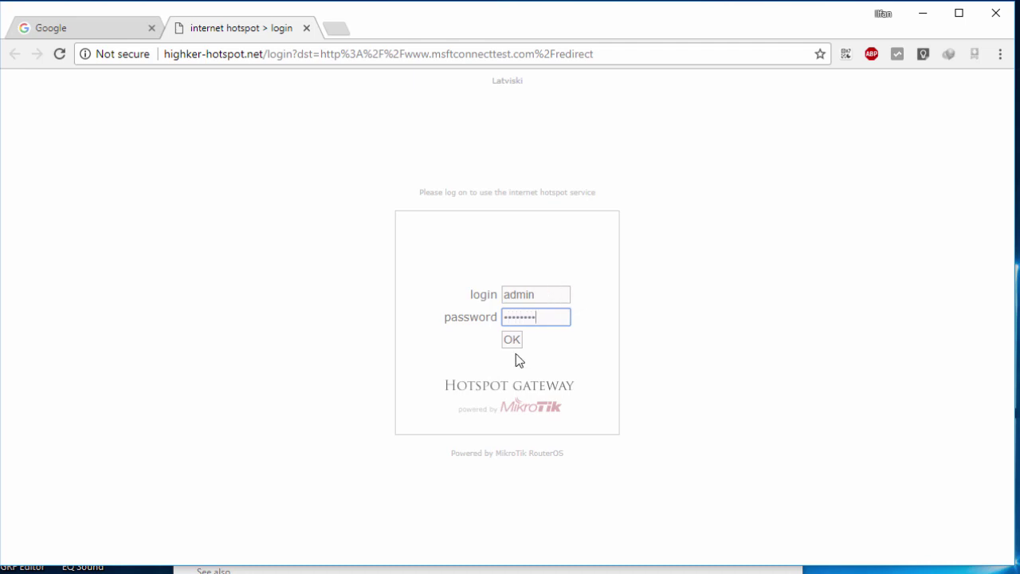
# Step: Close the Google tab and open a fresh browser tab
pyautogui.click(239, 250)
pyautogui.click(151, 28)
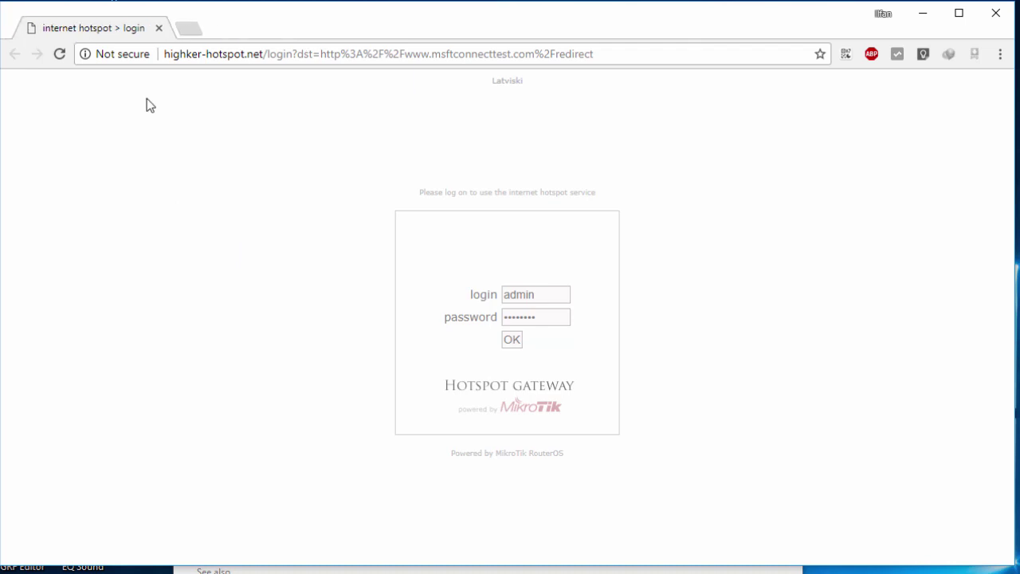
pyautogui.click(189, 28)
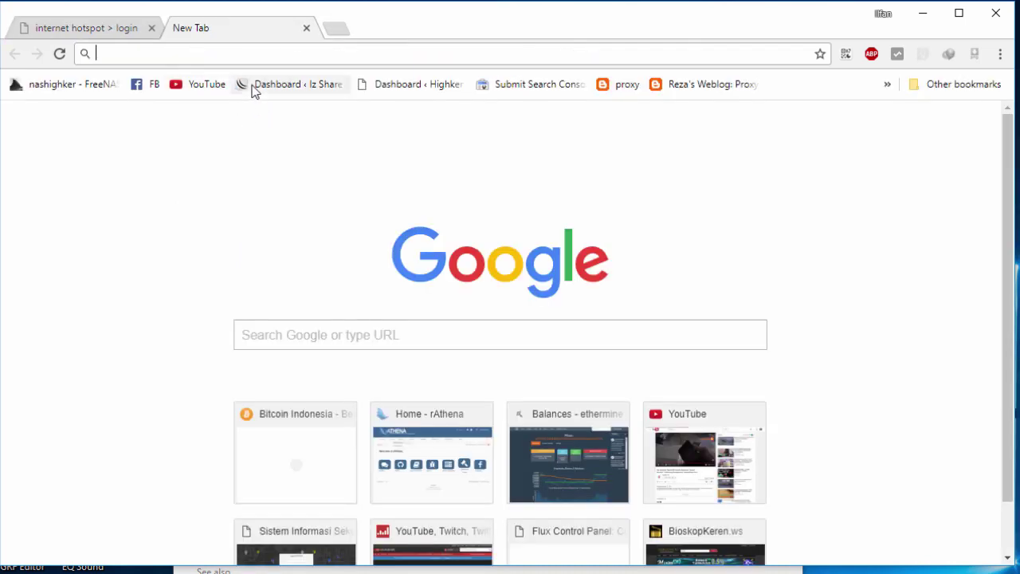
# Step: Try google.co.id before logging in, see the hotspot redirect, and swap to a new tab
pyautogui.write('google.co.id')
pyautogui.press('Return')
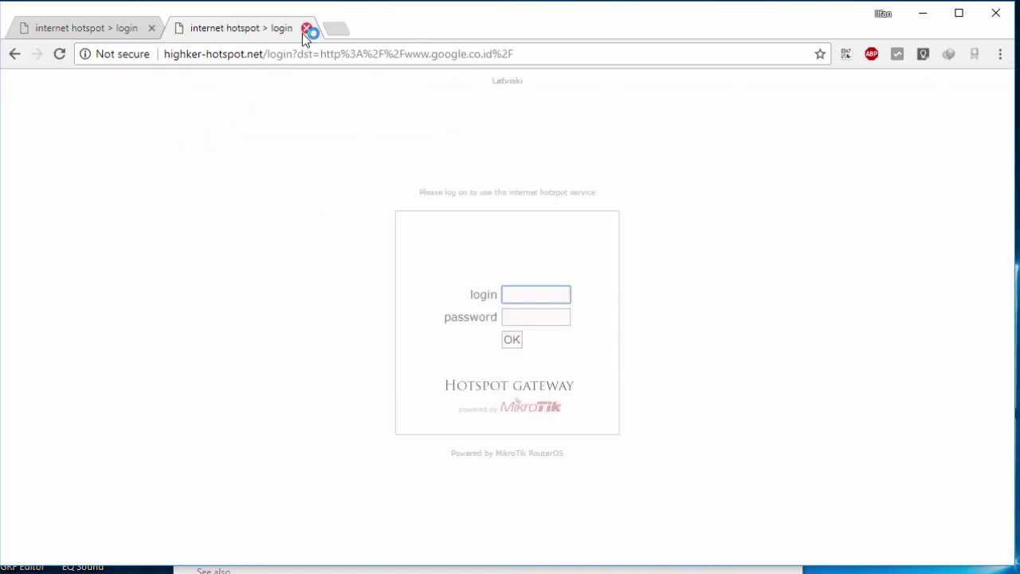
pyautogui.click(209, 58)
pyautogui.moveTo(168, 53); pyautogui.dragTo(228, 54)
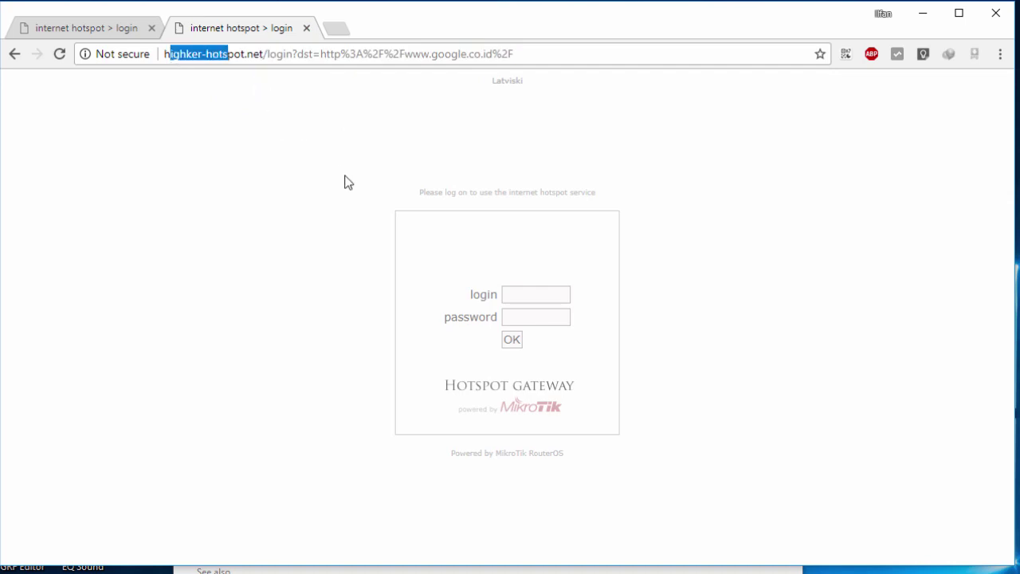
pyautogui.click(307, 28)
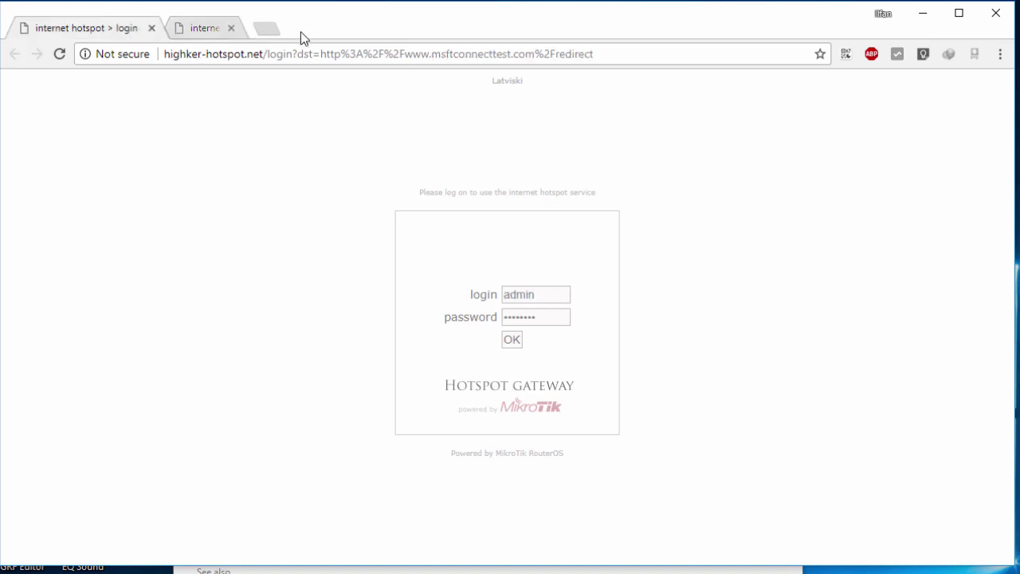
pyautogui.click(189, 26)
# Step: Try loading highker-service.web.id, which redirects to the hotspot login form
pyautogui.write('yo')
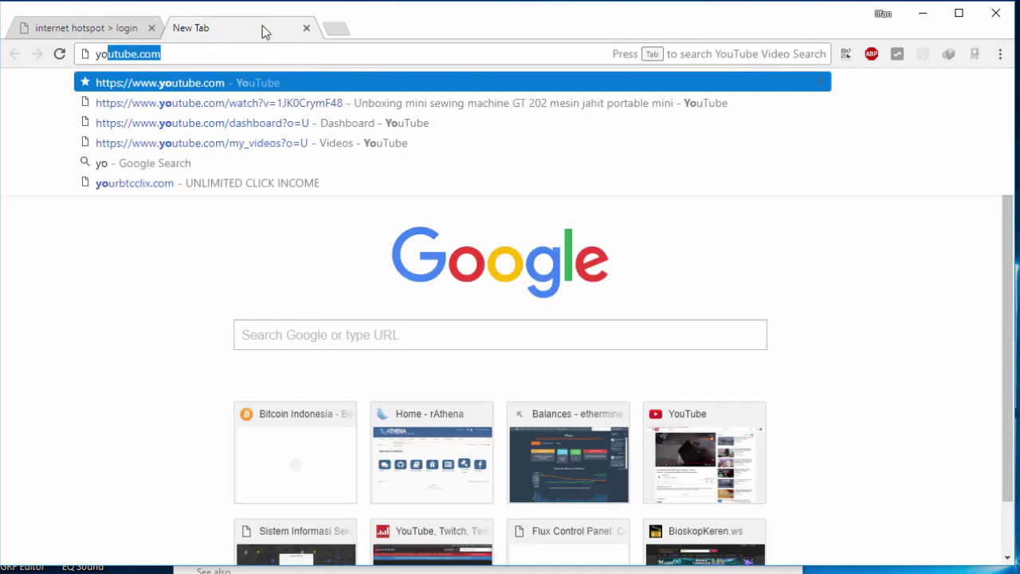
pyautogui.hotkey('ctrl', 'a')
pyautogui.write('hig')
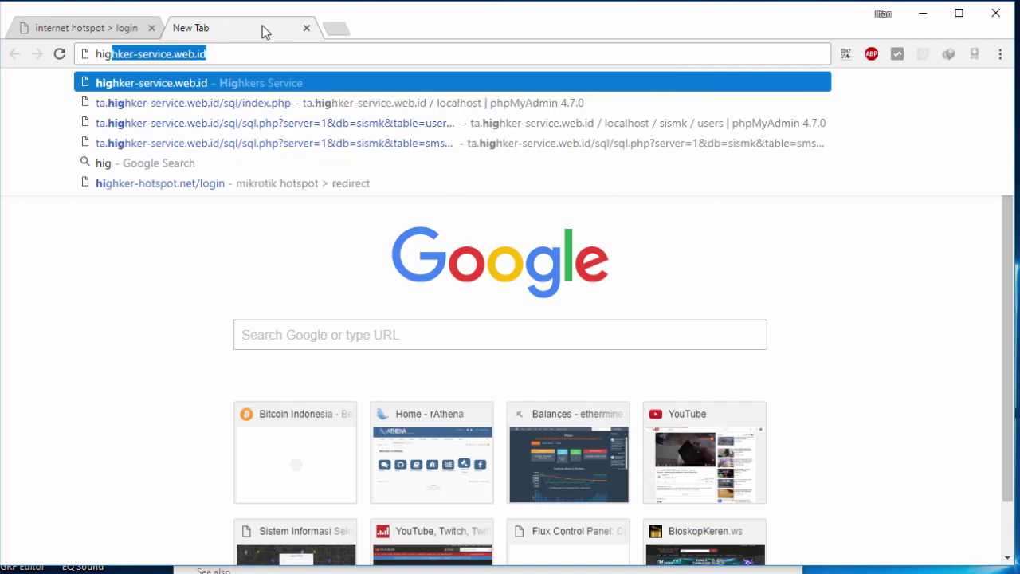
pyautogui.press('Return')
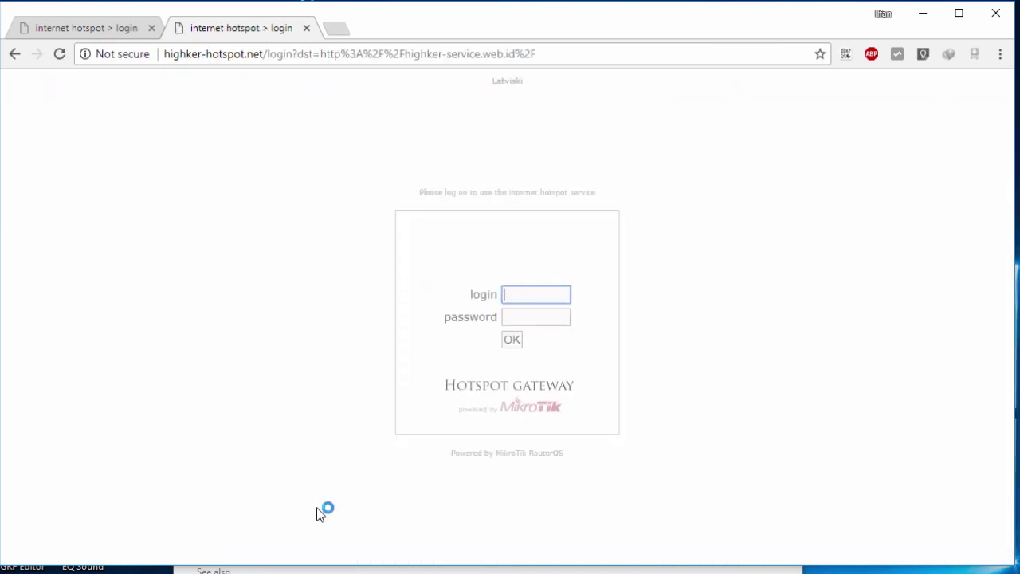
pyautogui.hotkey('ctrl', 'l')
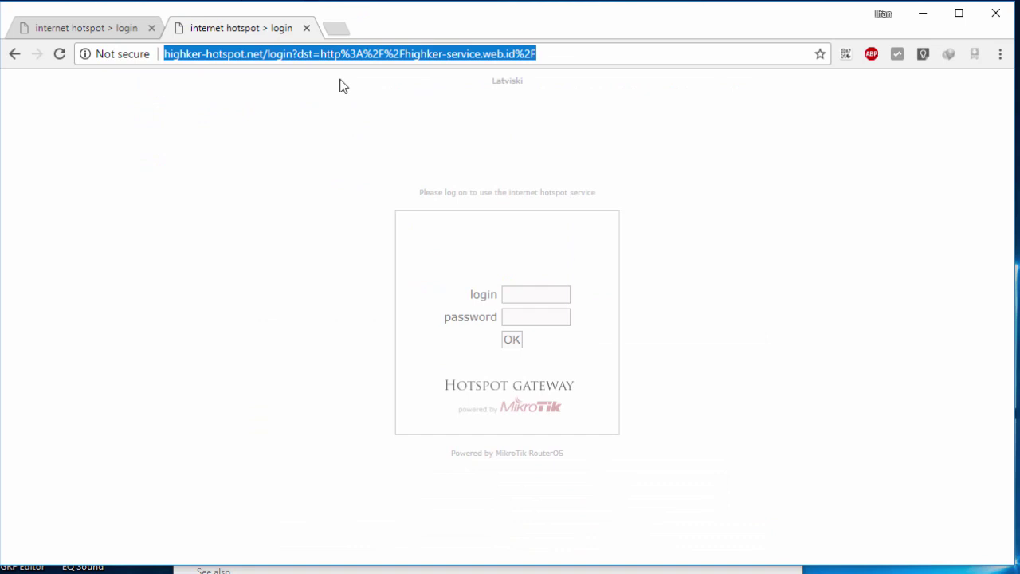
pyautogui.click(529, 287)
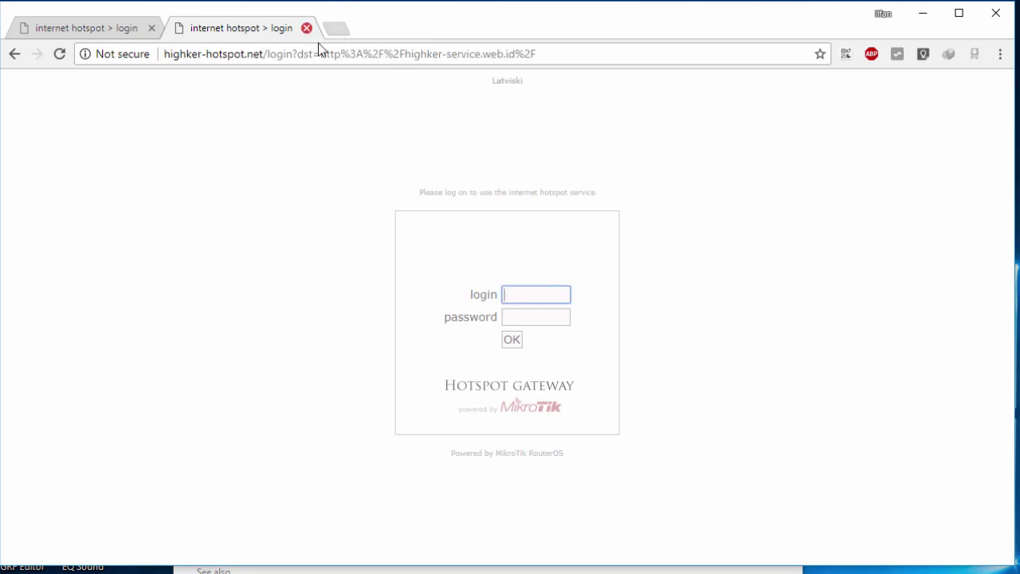
# Step: Log in to the hotspot as 'admin' with the account password
pyautogui.write('admin')
pyautogui.press('Tab')
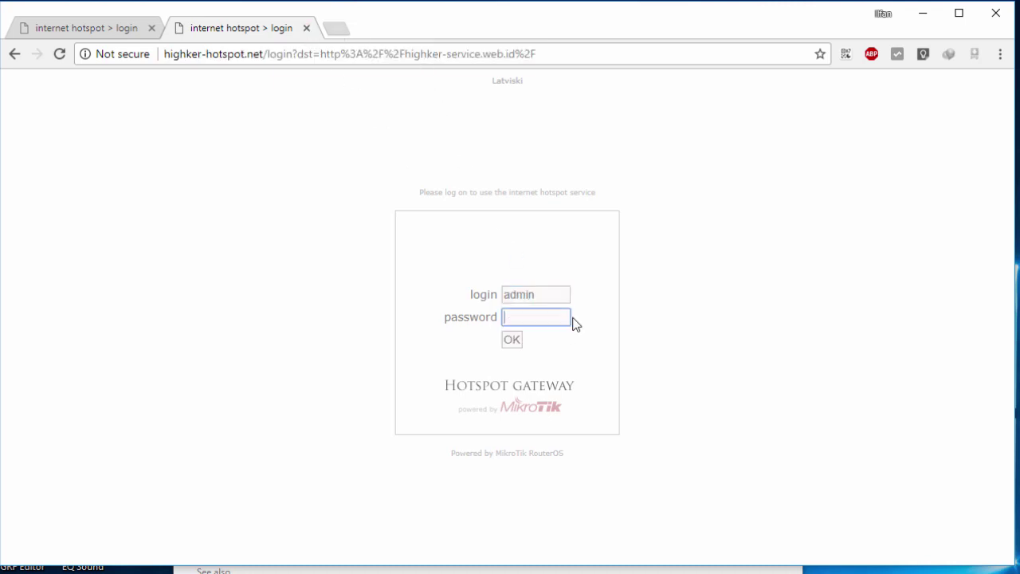
pyautogui.write('********')
pyautogui.press('BackSpace')
pyautogui.press('BackSpace')
pyautogui.press('BackSpace')
pyautogui.press('BackSpace')
pyautogui.press('BackSpace')
pyautogui.press('BackSpace')
pyautogui.press('BackSpace')
pyautogui.press('BackSpace')
pyautogui.write('********')
pyautogui.press('Return')
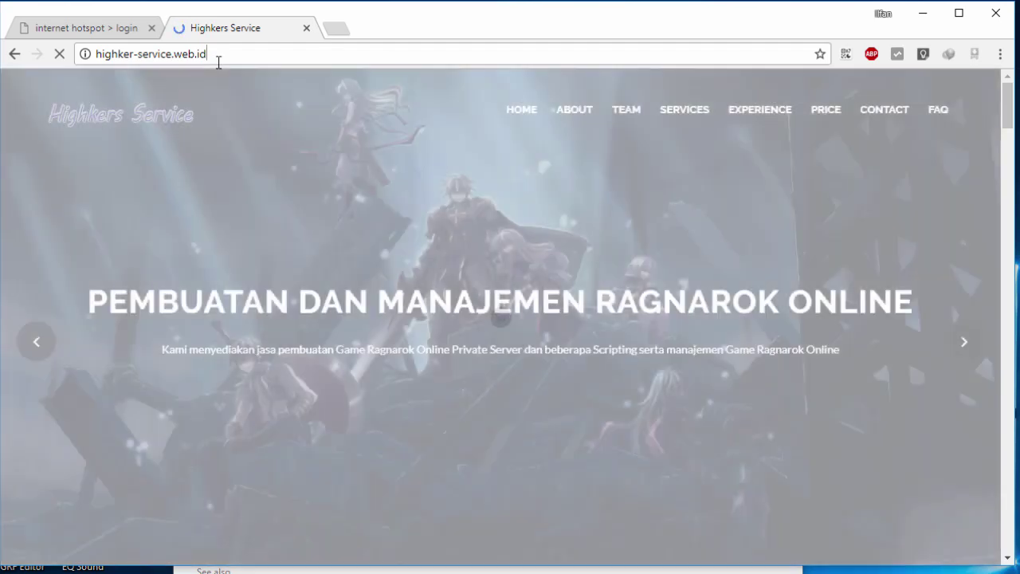
# Step: Confirm highker-service.web.id loaded, then close its tab and the empty new tab
pyautogui.click(217, 53)
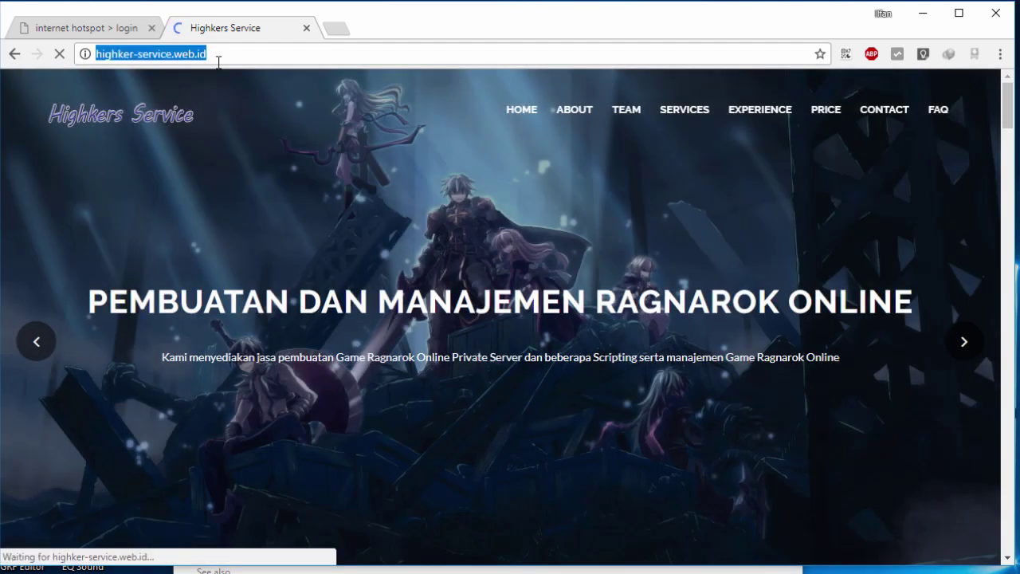
pyautogui.scroll(-10, 476, 166)
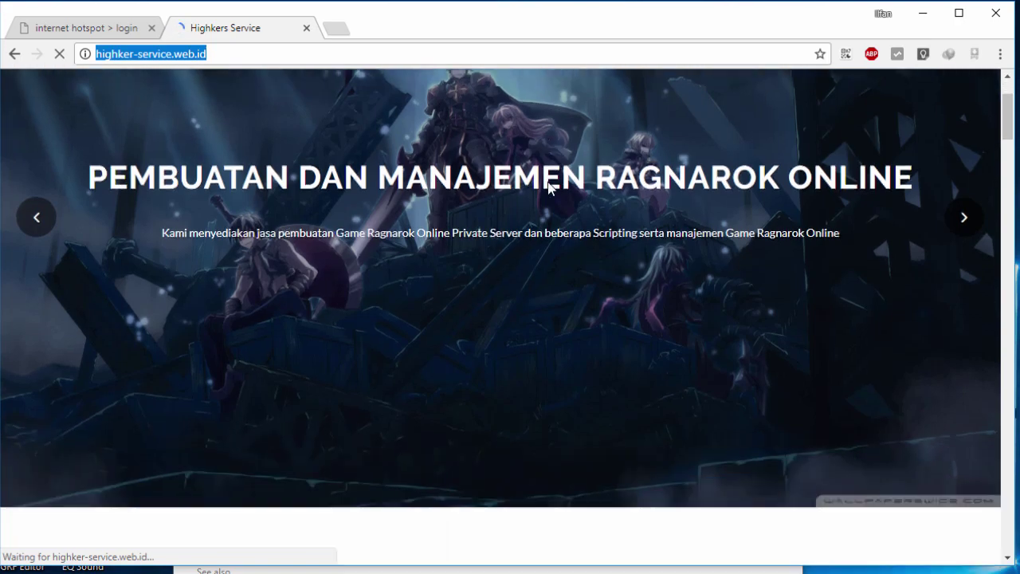
pyautogui.scroll(10, 385, 152)
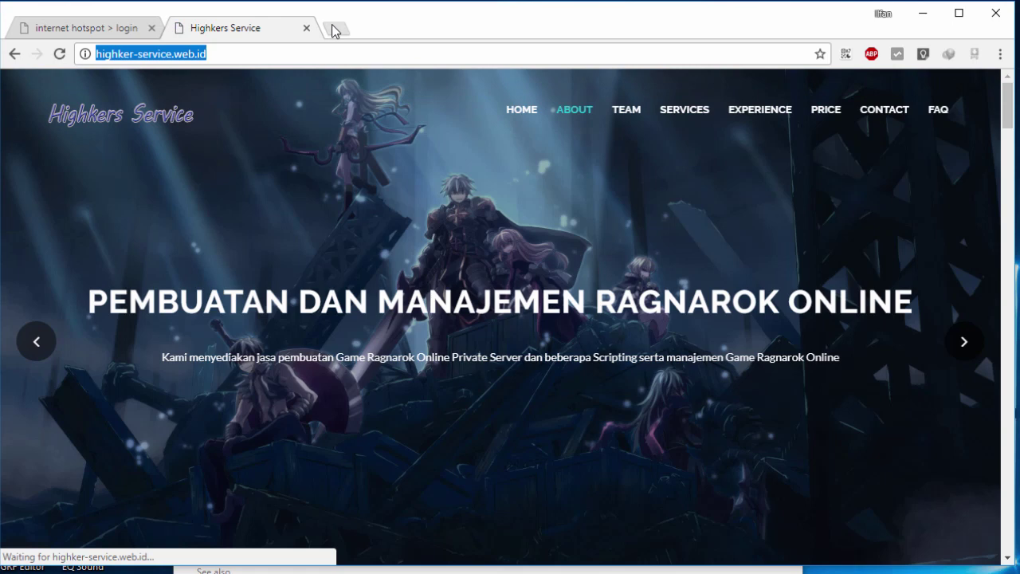
pyautogui.click(335, 31)
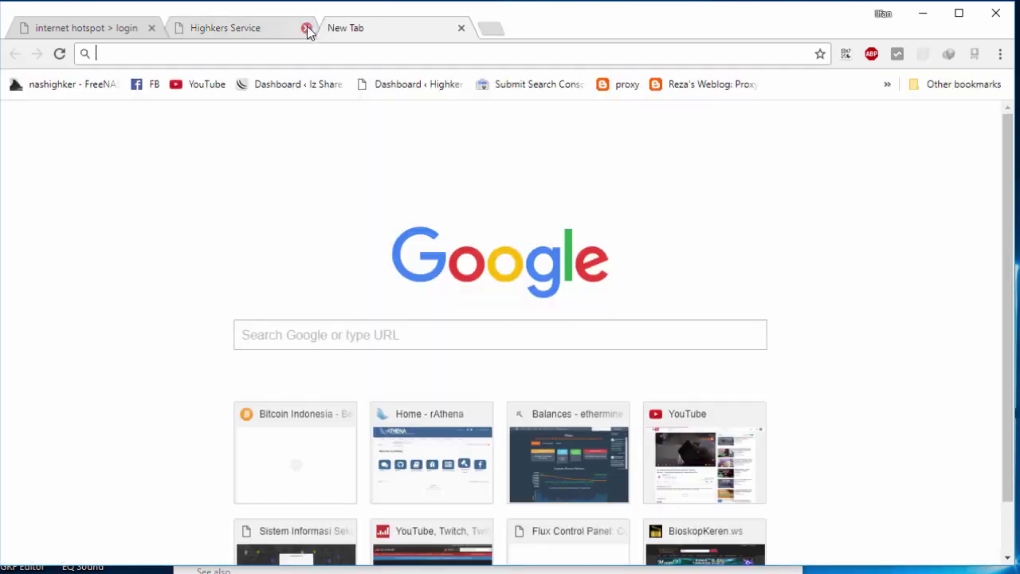
pyautogui.click(306, 28)
pyautogui.click(305, 28)
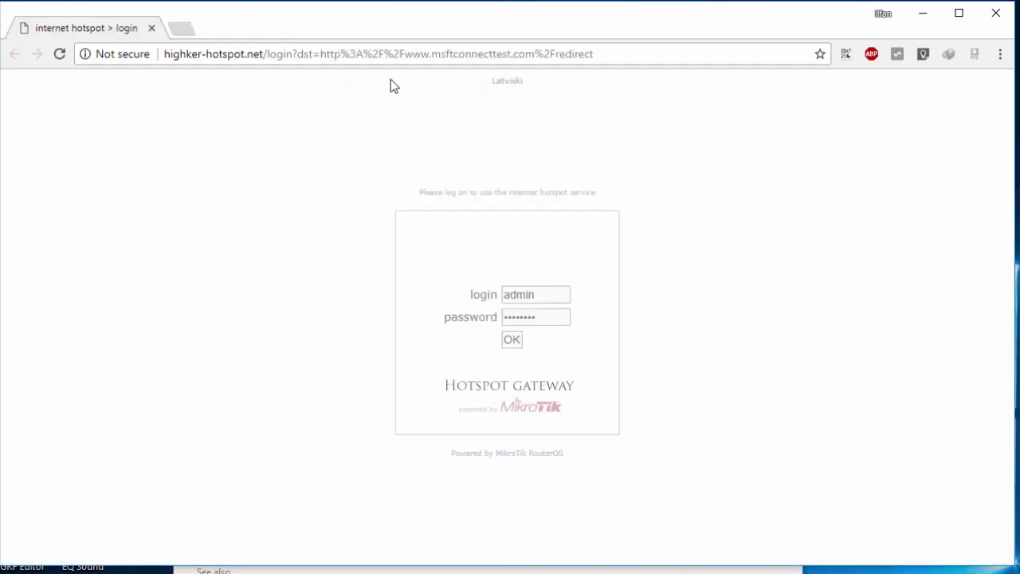
# Step: Load google.co.id now that the hotspot login has succeeded
pyautogui.click(284, 46)
pyautogui.write('googl')
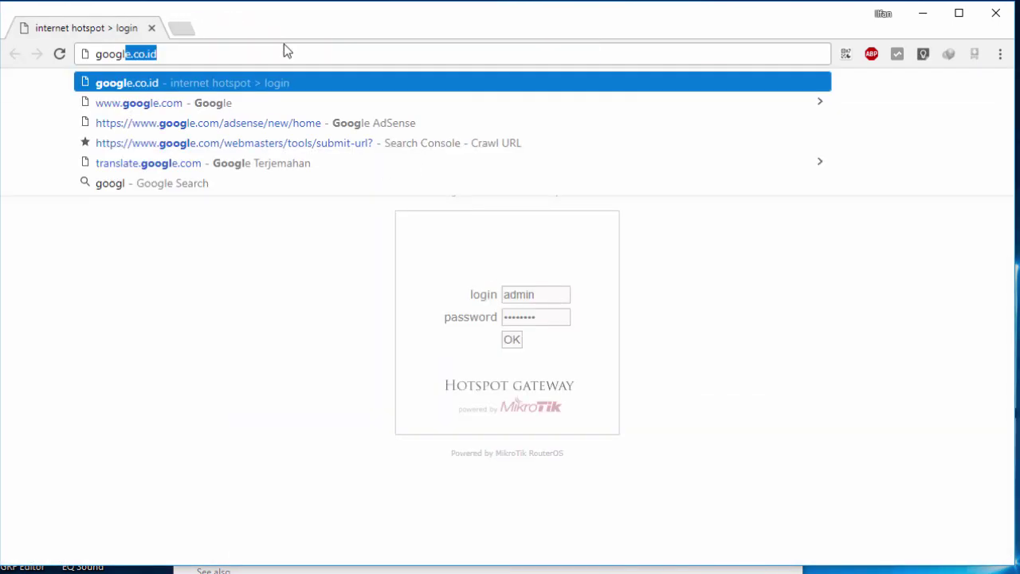
pyautogui.press('Return')
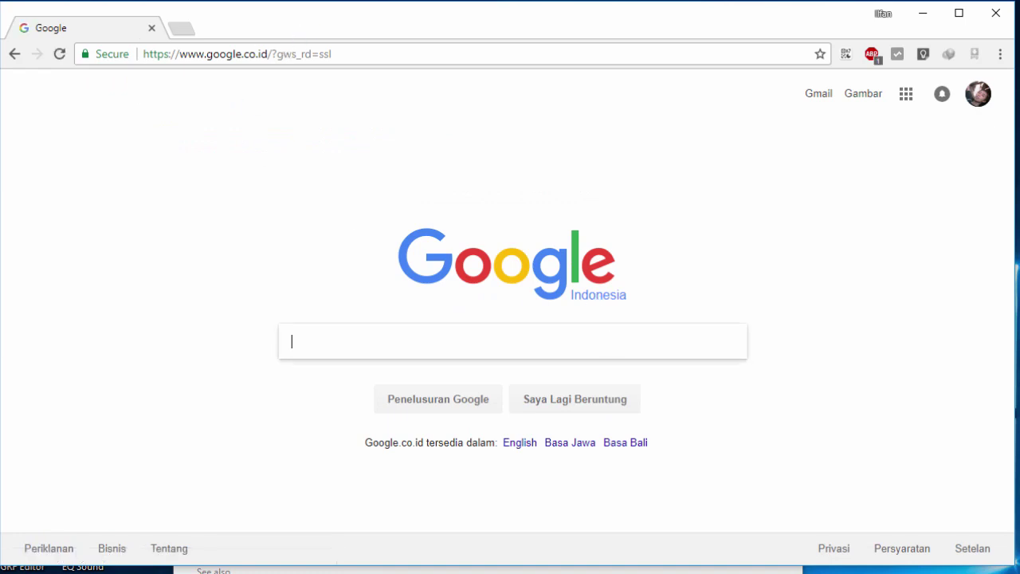
pyautogui.hotkey('alt', 'Tab')
# Step: Run 'ping google.co.id' in Command Prompt for four replies with 0% loss, then return to Chrome
pyautogui.write('ping')
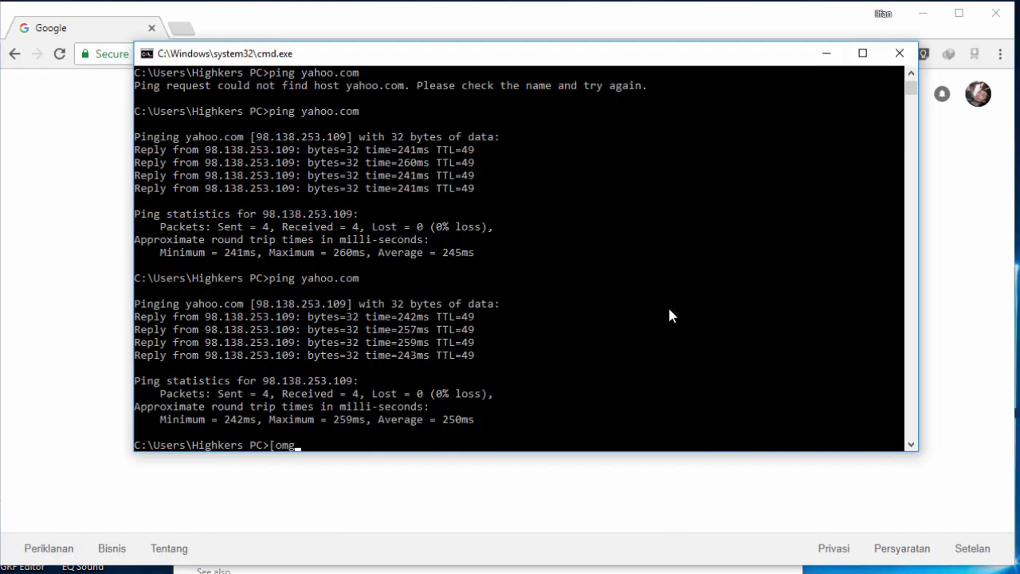
pyautogui.press('BackSpace')
pyautogui.press('BackSpace')
pyautogui.press('BackSpace')
pyautogui.press('BackSpace')
pyautogui.press('BackSpace')
pyautogui.write('ping ')
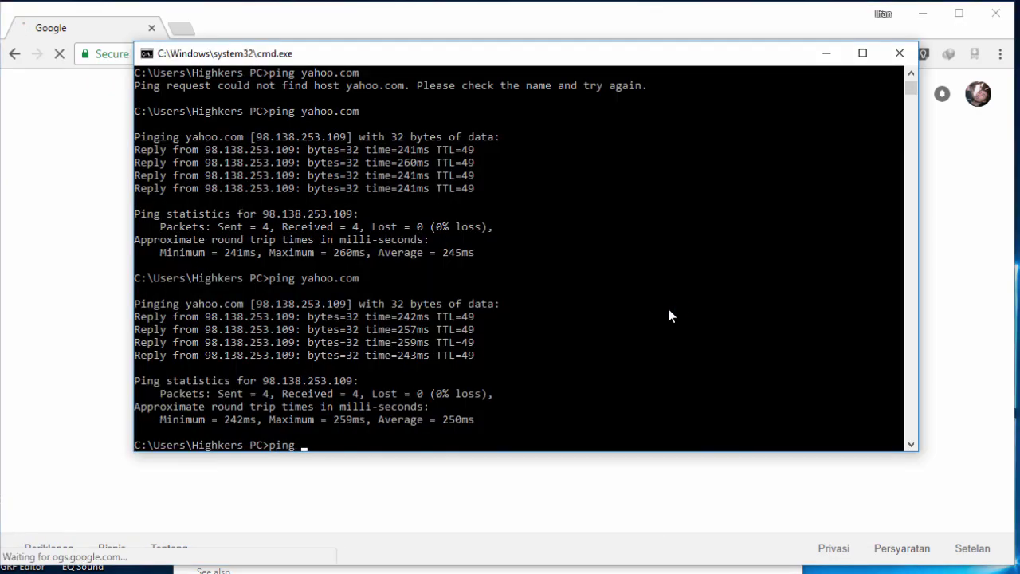
pyautogui.write('google.co.id')
pyautogui.press('Return')
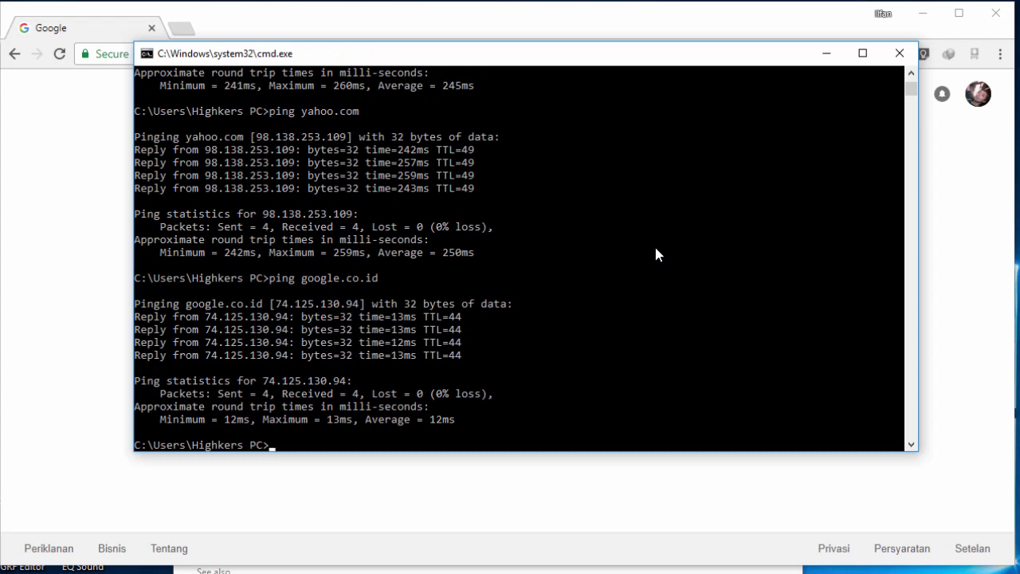
pyautogui.click(97, 185)
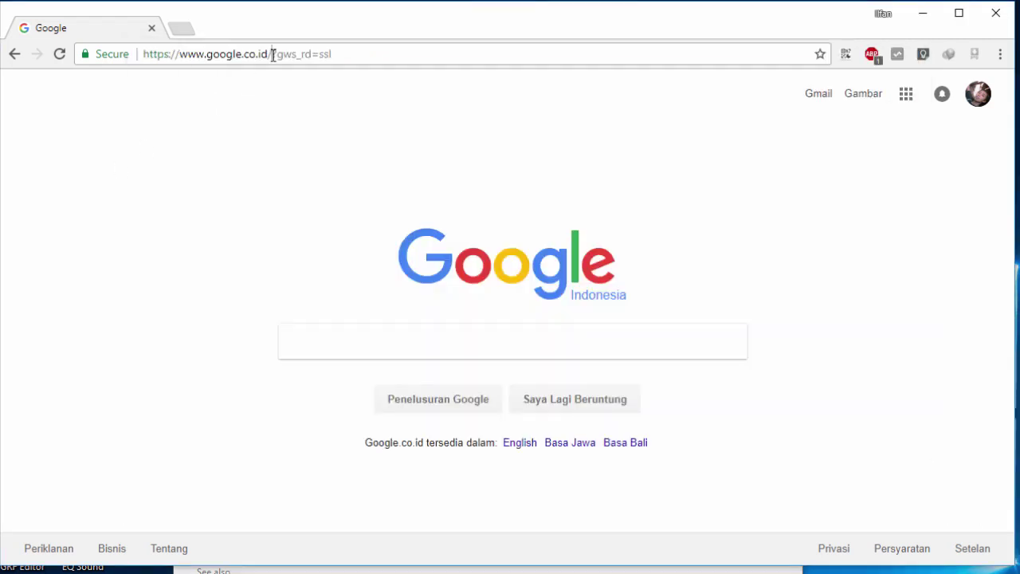
# Step: Connect to the router in WinBox and view the hotspot1 server's properties under IP > Hotspot
pyautogui.click(273, 54)
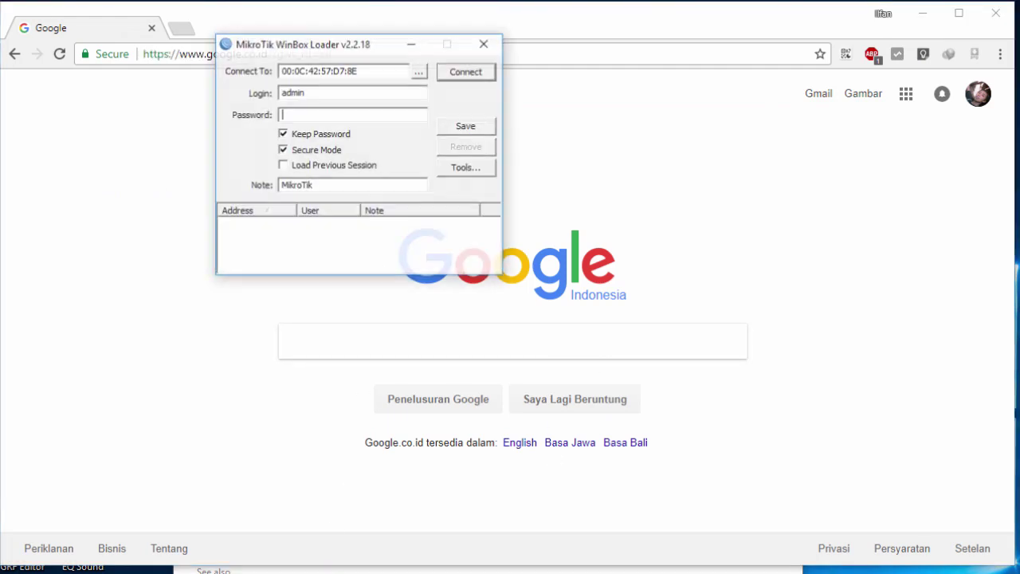
pyautogui.click(483, 74)
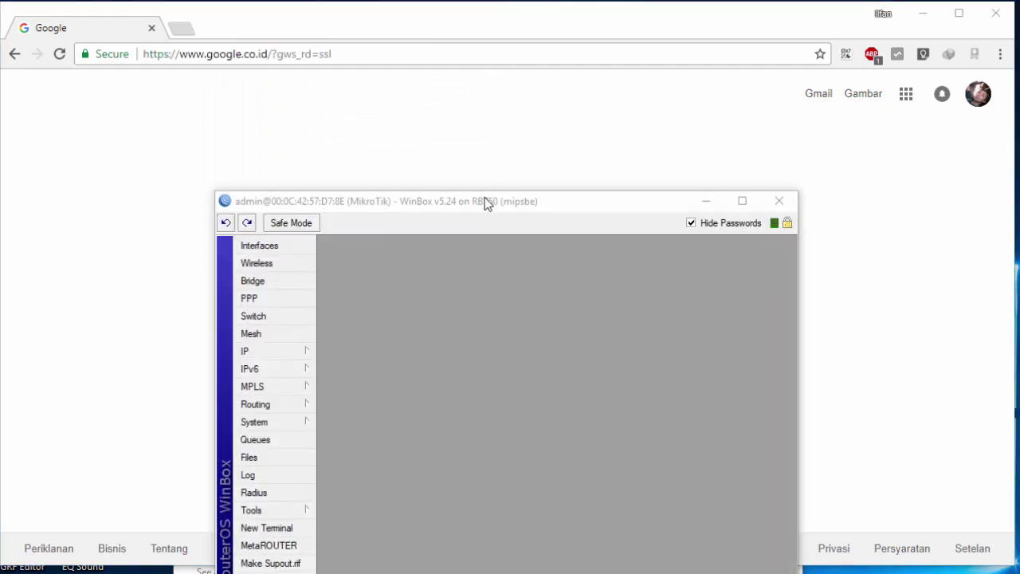
pyautogui.moveTo(484, 200); pyautogui.dragTo(481, 98)
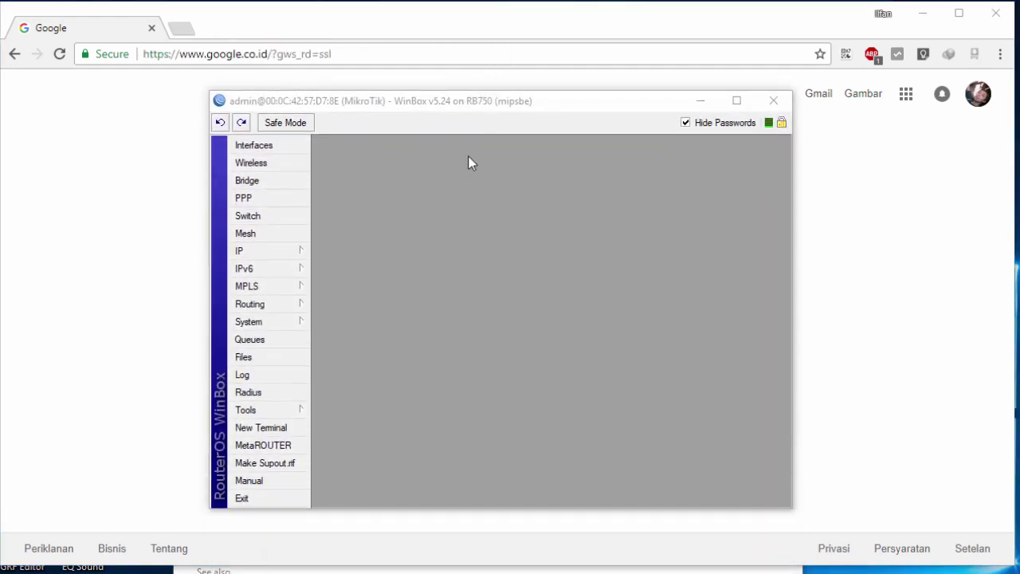
pyautogui.click(243, 251)
pyautogui.click(360, 393)
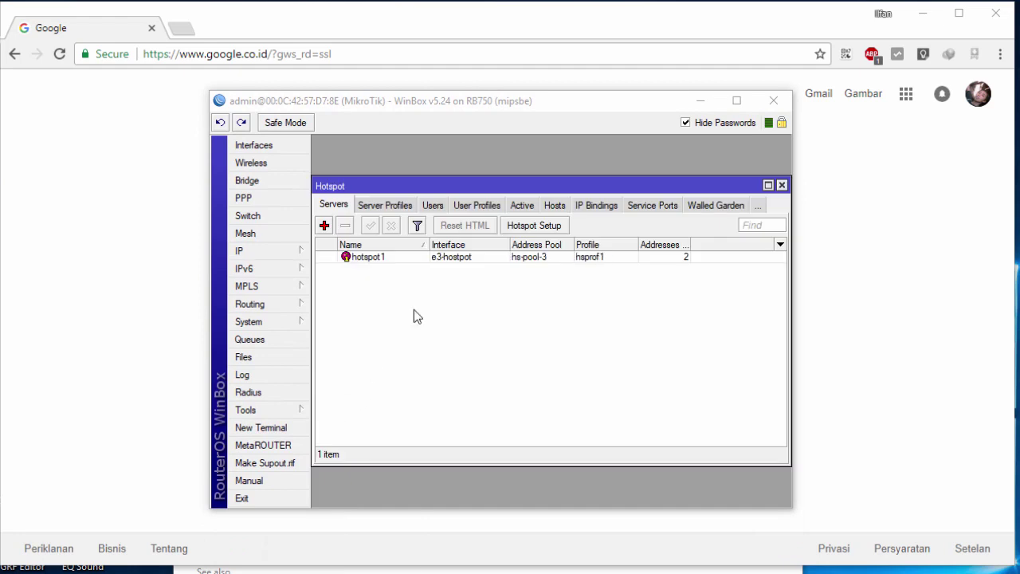
pyautogui.doubleClick(363, 256)
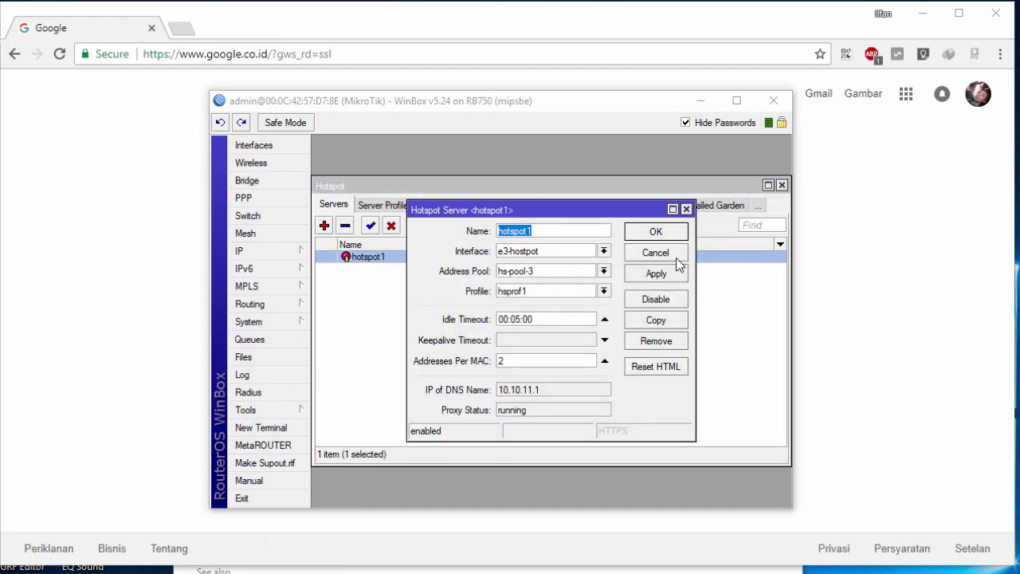
pyautogui.click(675, 257)
# Step: Open the hsprof1 server profile's Login settings, then go back to Chrome
pyautogui.click(405, 209)
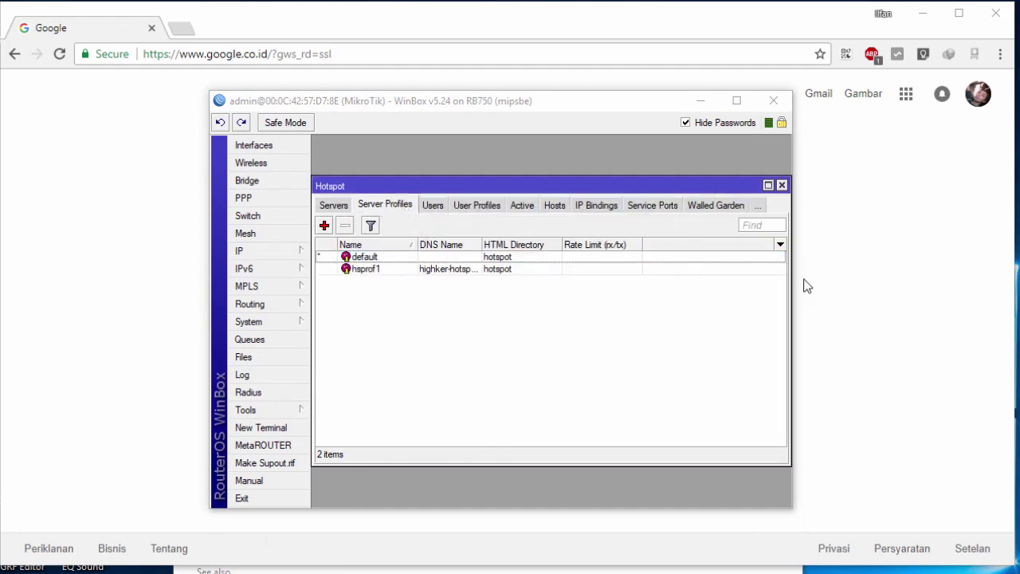
pyautogui.moveTo(789, 280); pyautogui.dragTo(853, 289)
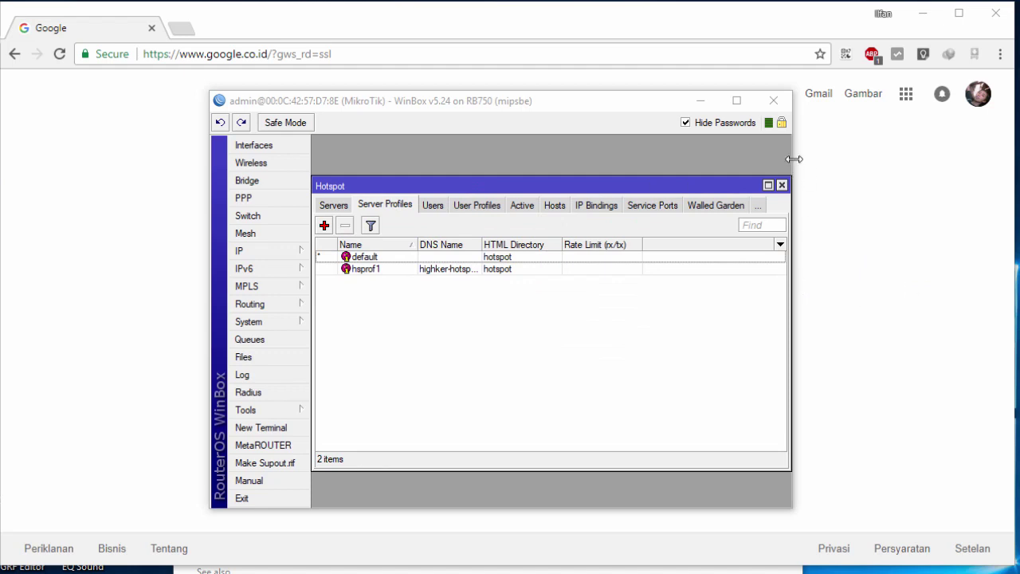
pyautogui.moveTo(794, 159); pyautogui.dragTo(929, 161)
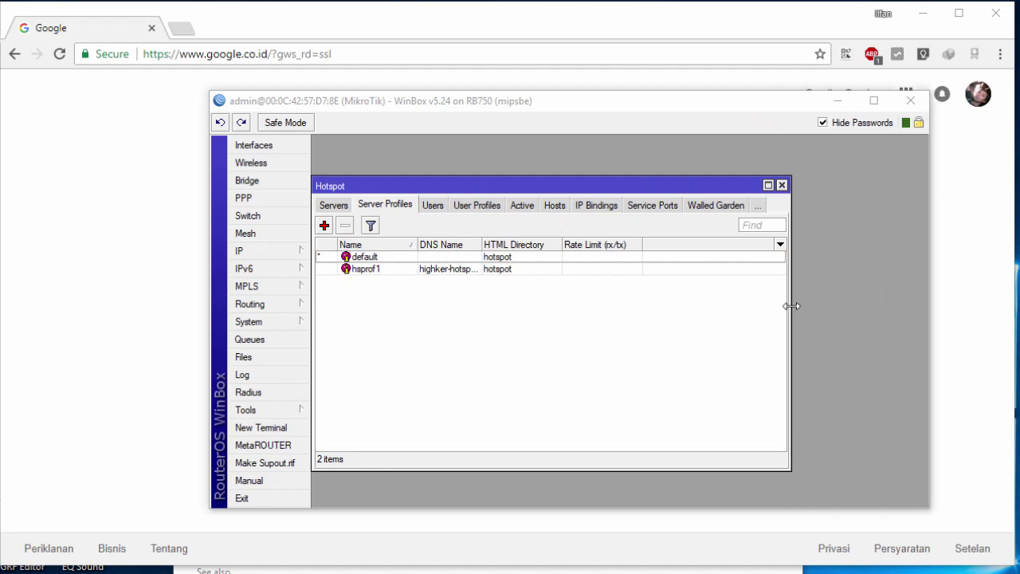
pyautogui.moveTo(788, 310); pyautogui.dragTo(896, 310)
pyautogui.doubleClick(514, 269)
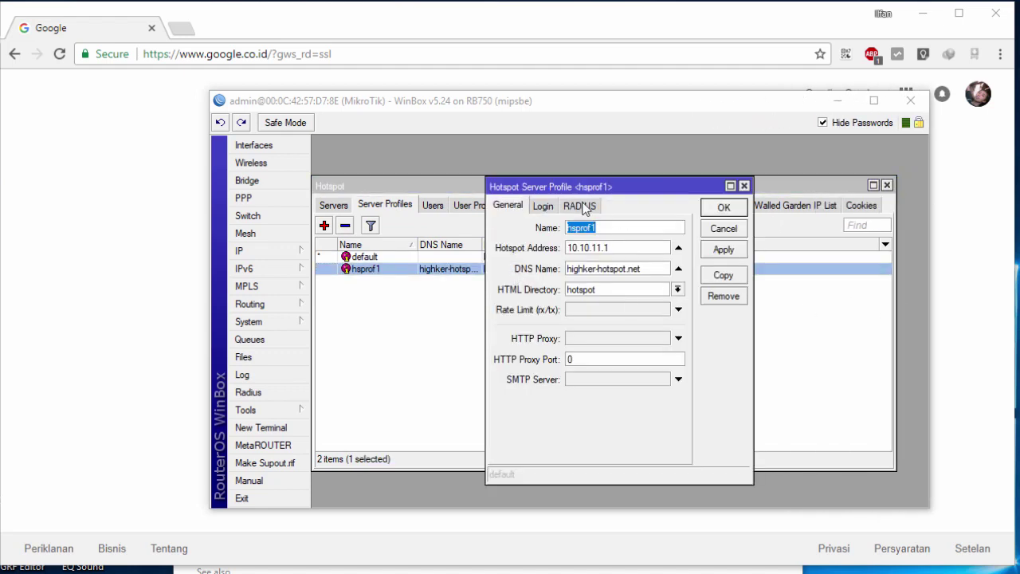
pyautogui.click(543, 206)
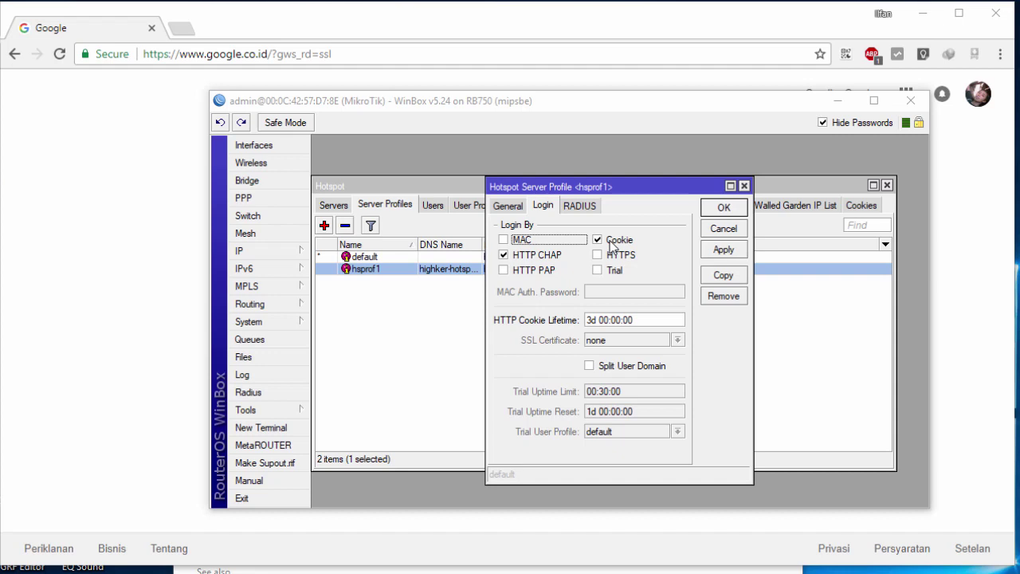
pyautogui.click(46, 280)
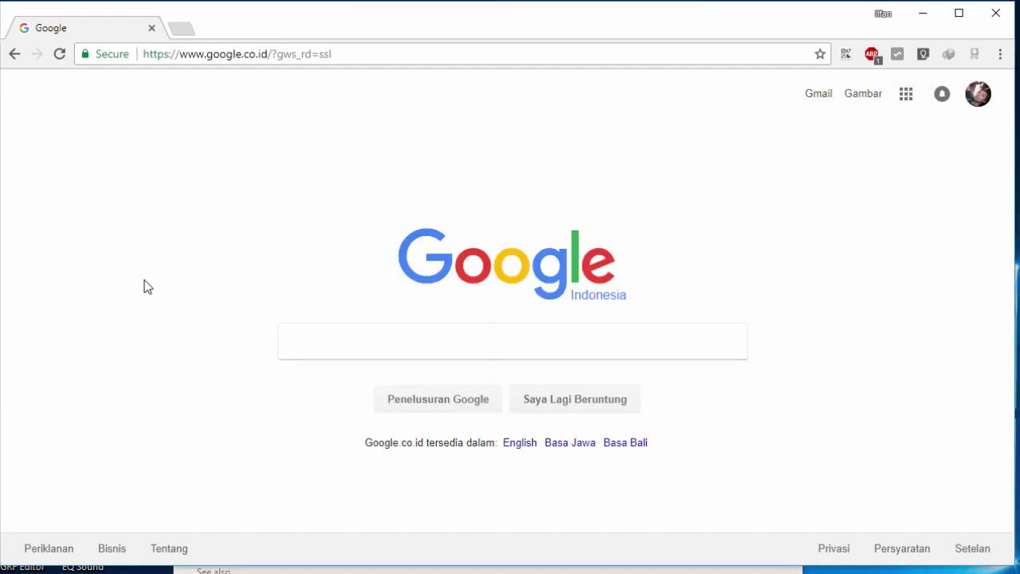
# Step: Load highker-hotspot.net and log off from the hotspot
pyautogui.click(257, 64)
pyautogui.write('high')
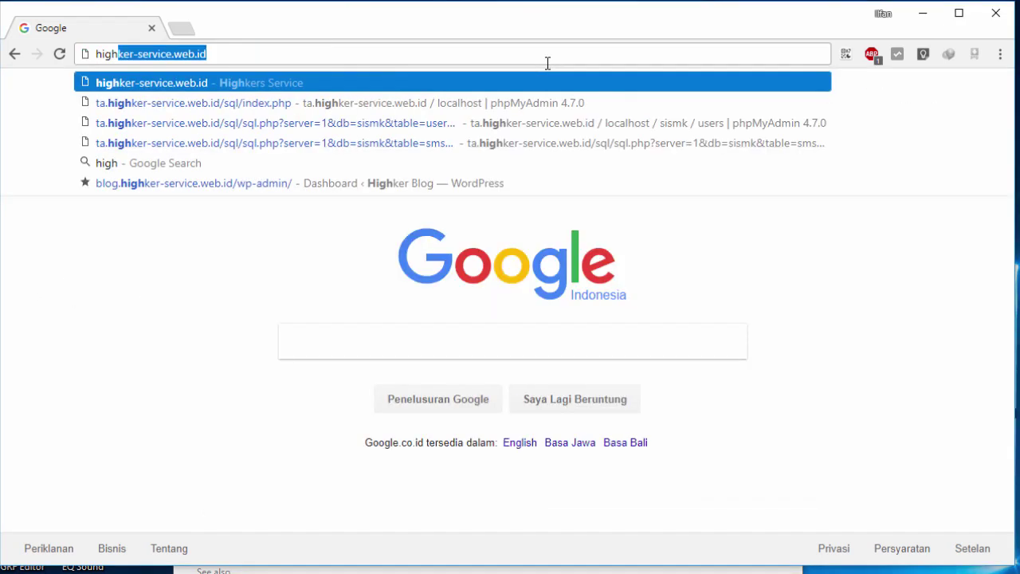
pyautogui.hotkey('ctrl', 'a')
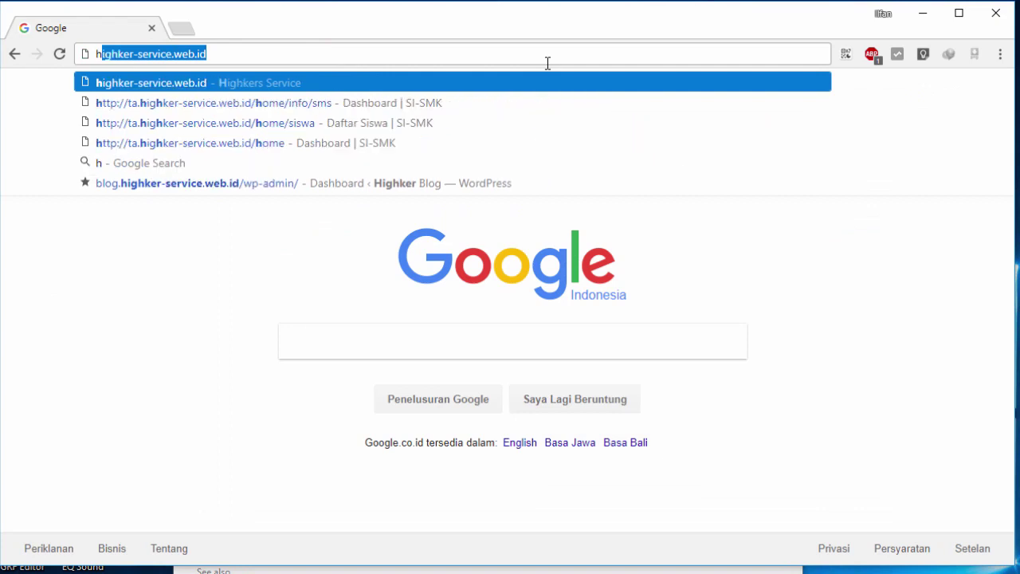
pyautogui.write('hotsp')
pyautogui.press('Down')
pyautogui.press('Return')
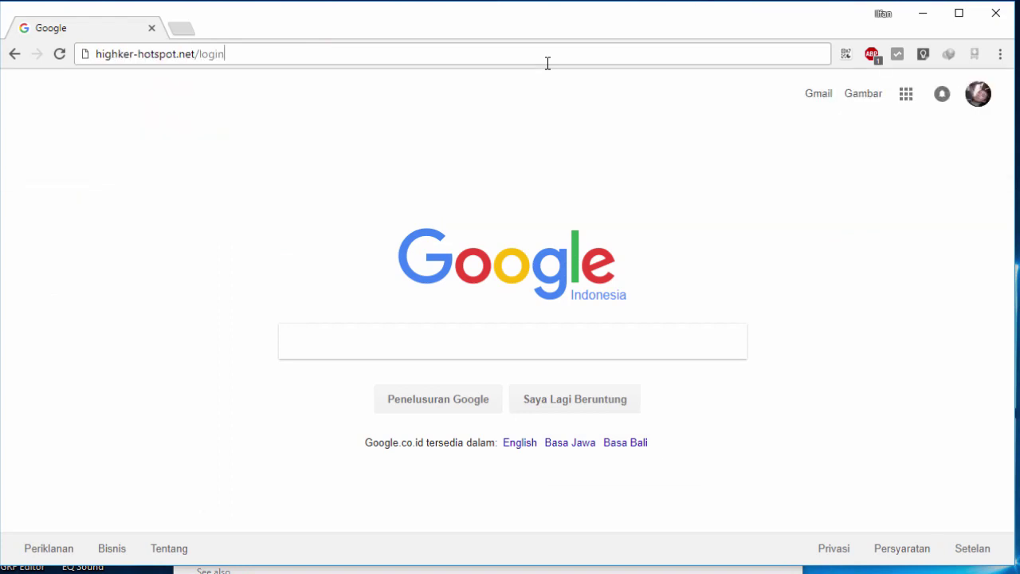
pyautogui.click(519, 379)
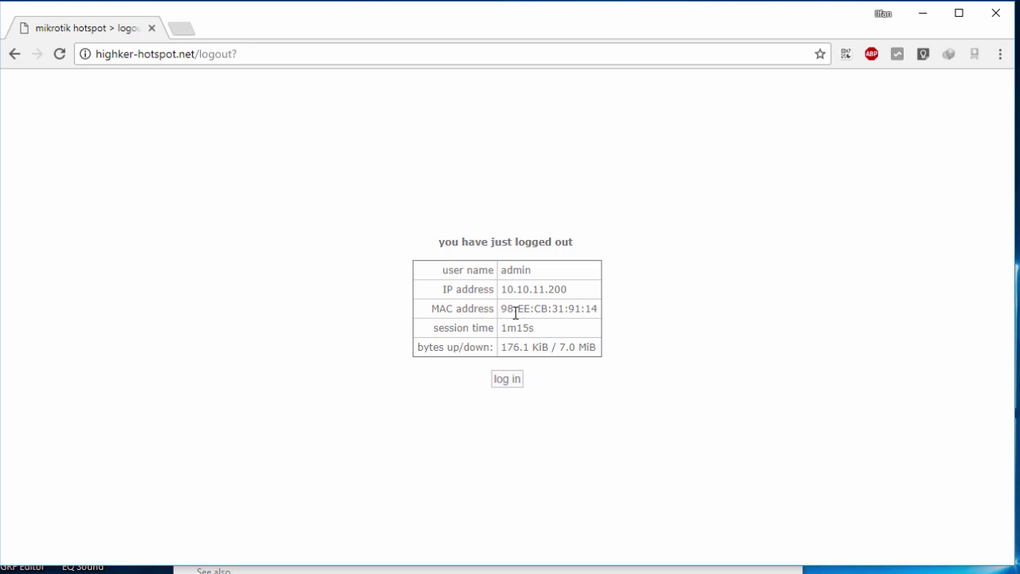
# Step: Log back in without entering credentials, check the welcome user name, and log off again
pyautogui.doubleClick(507, 271)
pyautogui.click(511, 273)
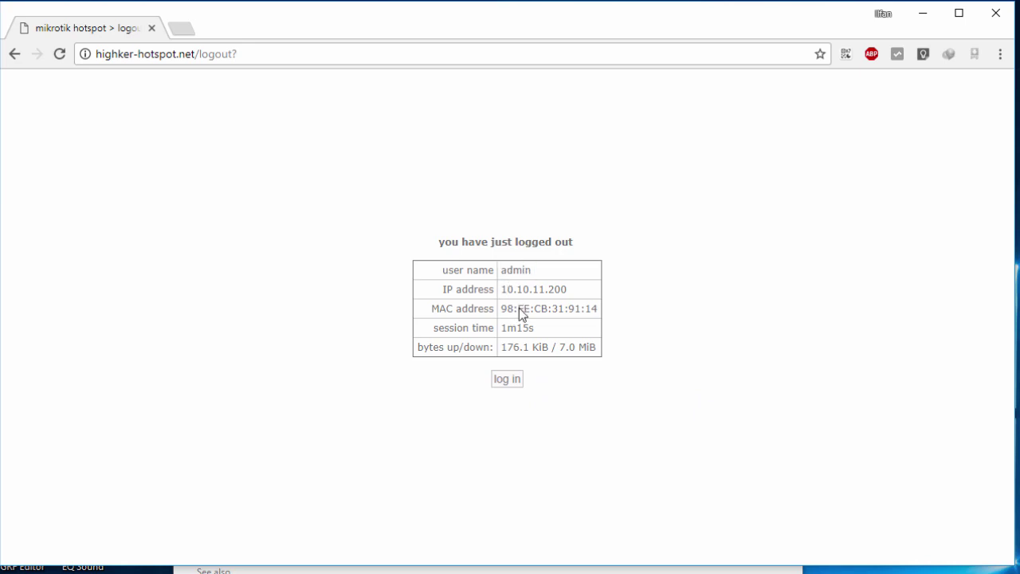
pyautogui.click(508, 379)
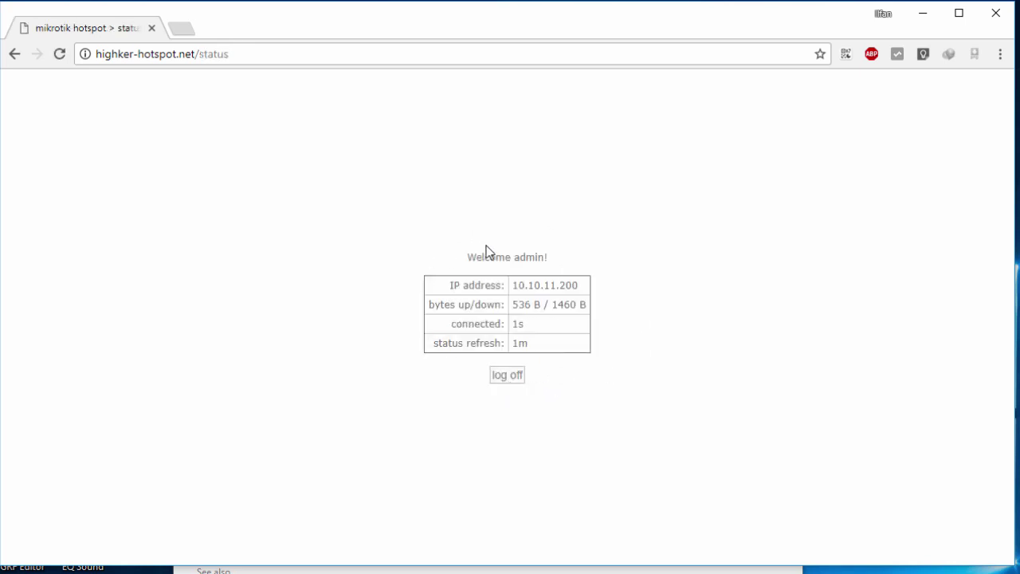
pyautogui.moveTo(467, 257); pyautogui.dragTo(537, 262)
pyautogui.doubleClick(529, 257)
pyautogui.click(593, 281)
pyautogui.moveTo(513, 257); pyautogui.dragTo(535, 257)
pyautogui.click(508, 375)
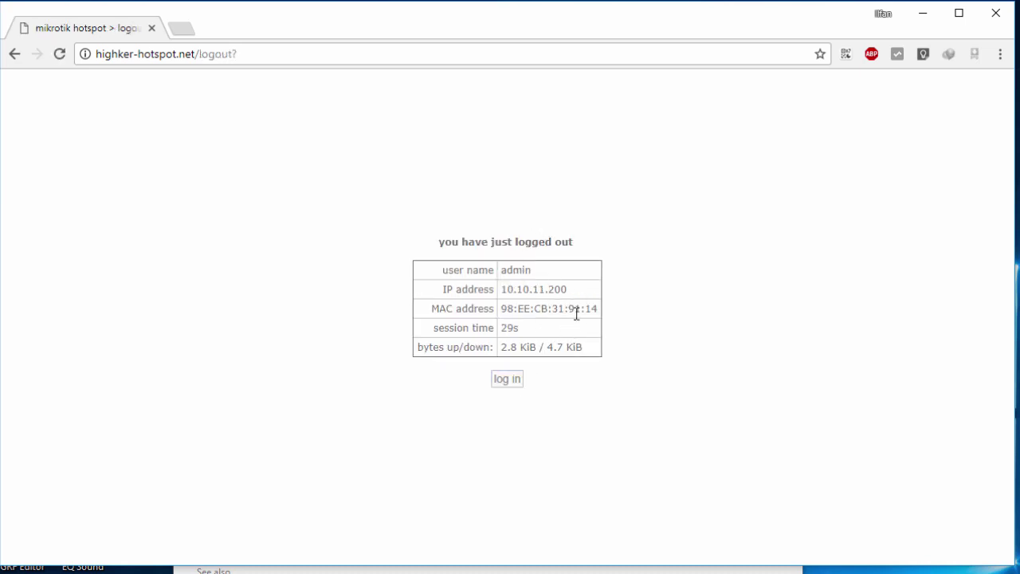
pyautogui.hotkey('alt', 'Tab')
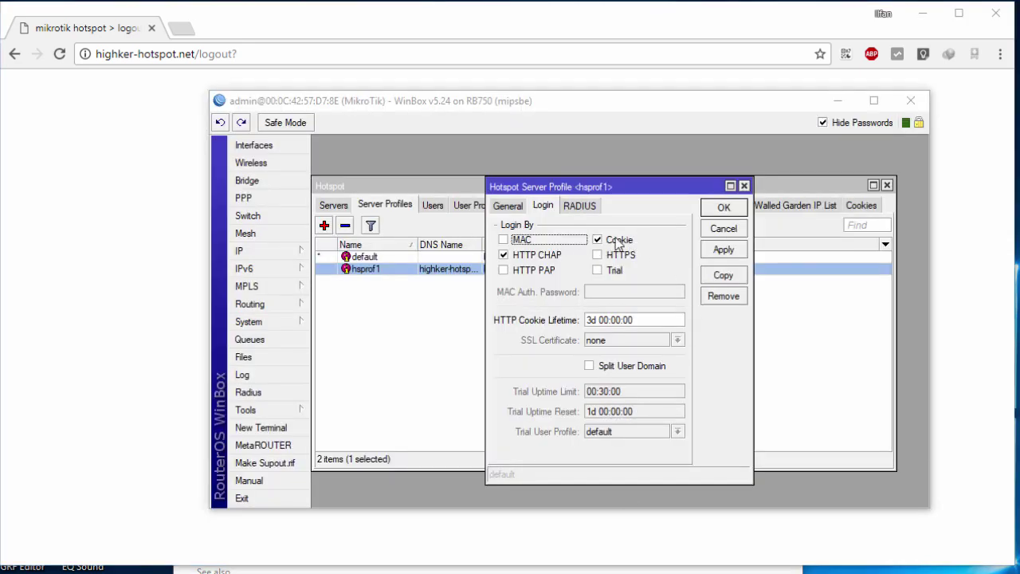
# Step: Bring Chrome's hotspot logout page, showing the 29s session, in front of WinBox
pyautogui.click(172, 249)
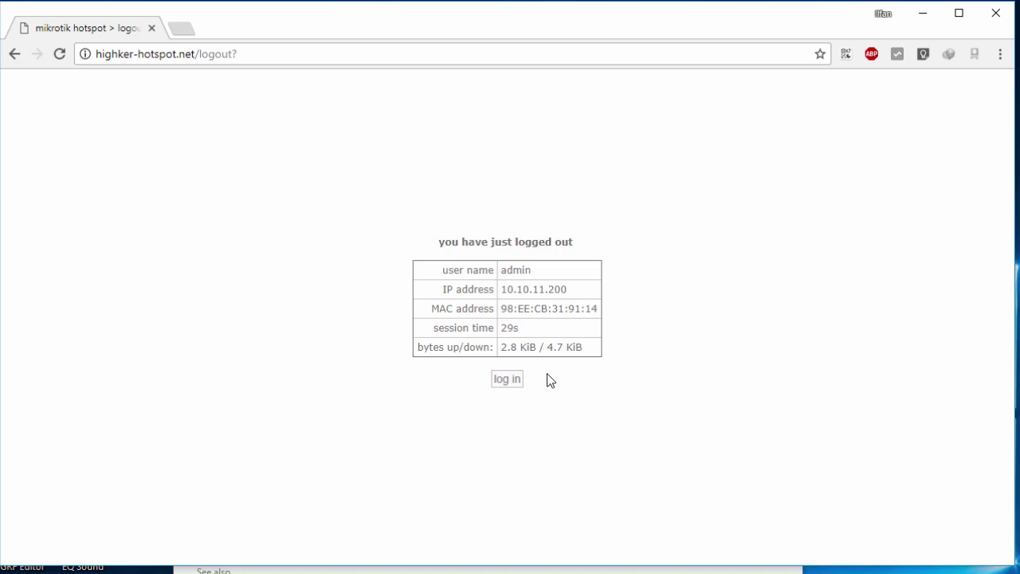
# Step: Log in and off the hotspot four times without a password, then switch back to WinBox
pyautogui.click(514, 383)
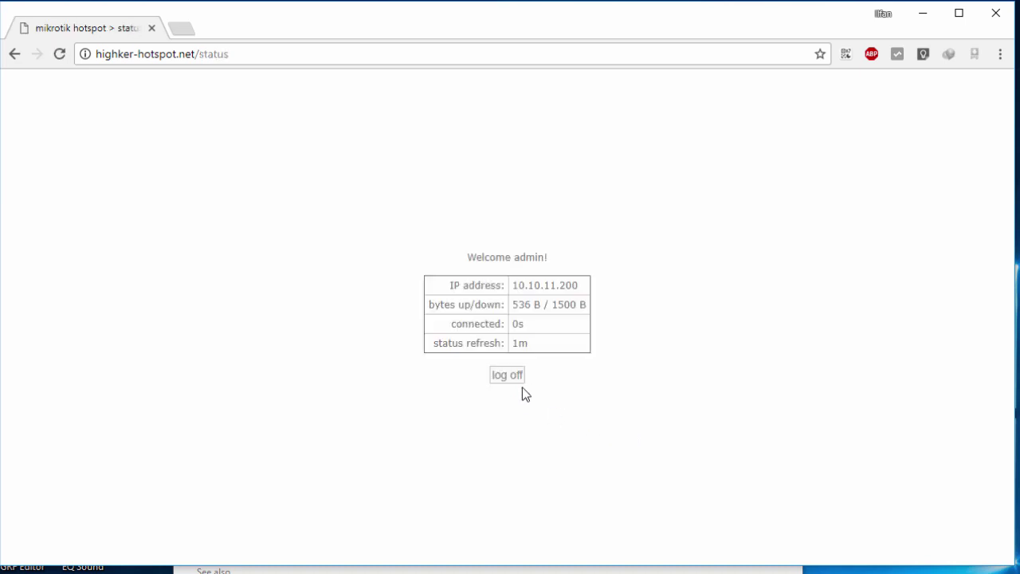
pyautogui.click(495, 379)
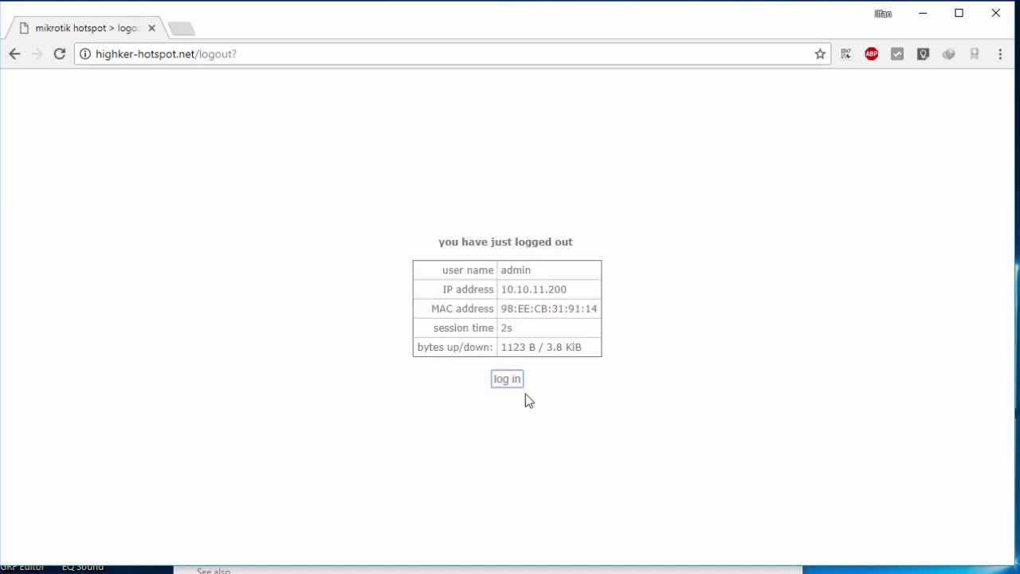
pyautogui.click(518, 381)
pyautogui.click(514, 375)
pyautogui.click(510, 383)
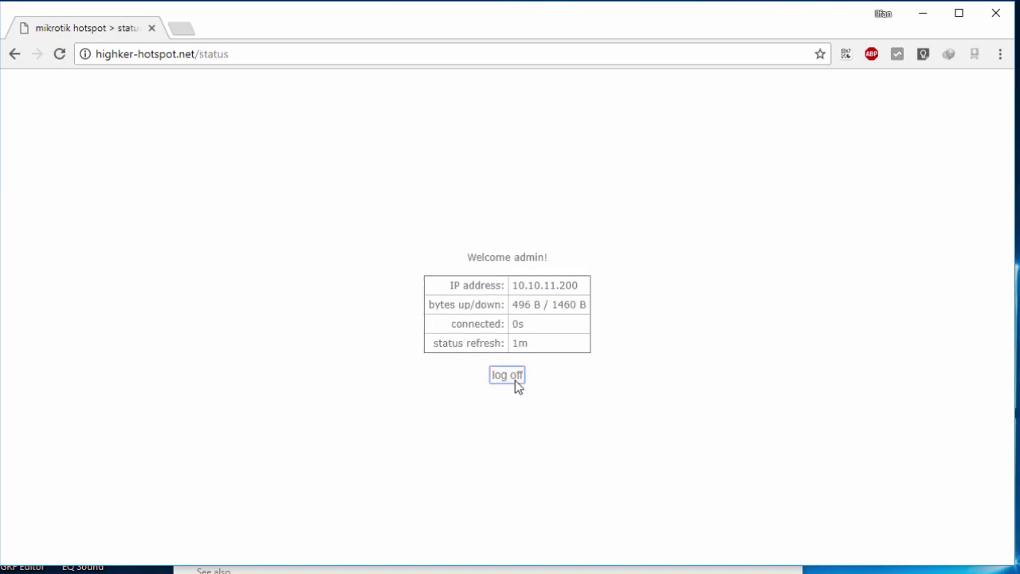
pyautogui.click(515, 380)
pyautogui.click(510, 381)
pyautogui.click(514, 377)
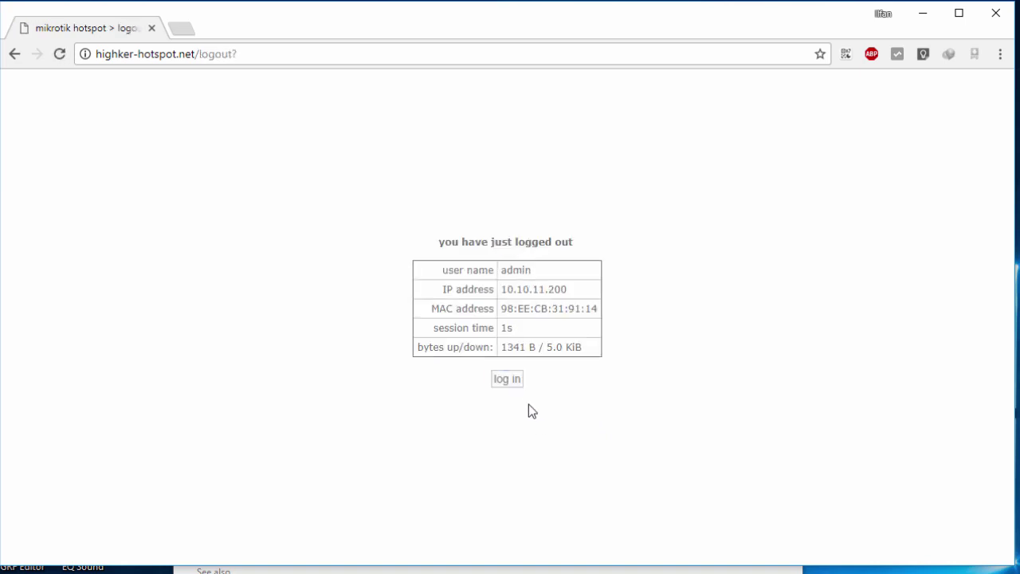
pyautogui.hotkey('alt', 'Tab')
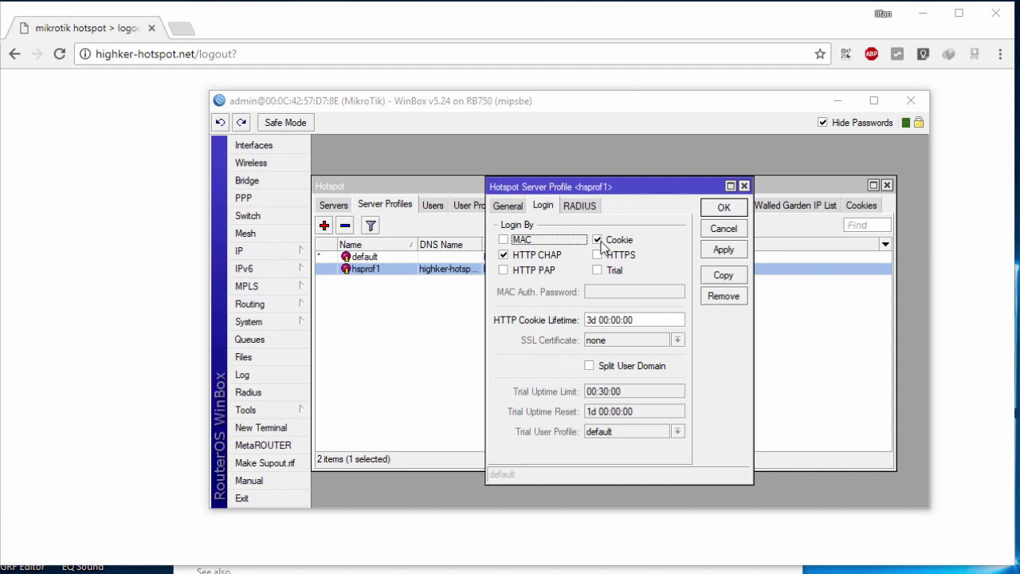
# Step: Save the hotspot profile with cookie login disabled and bring up the login page in Chrome
pyautogui.click(727, 208)
pyautogui.click(125, 317)
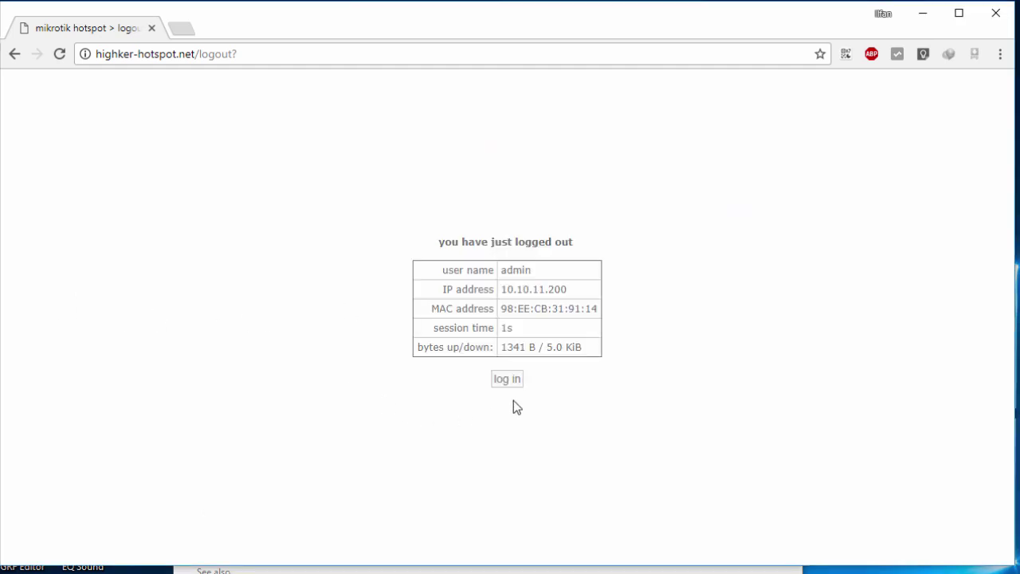
pyautogui.click(507, 378)
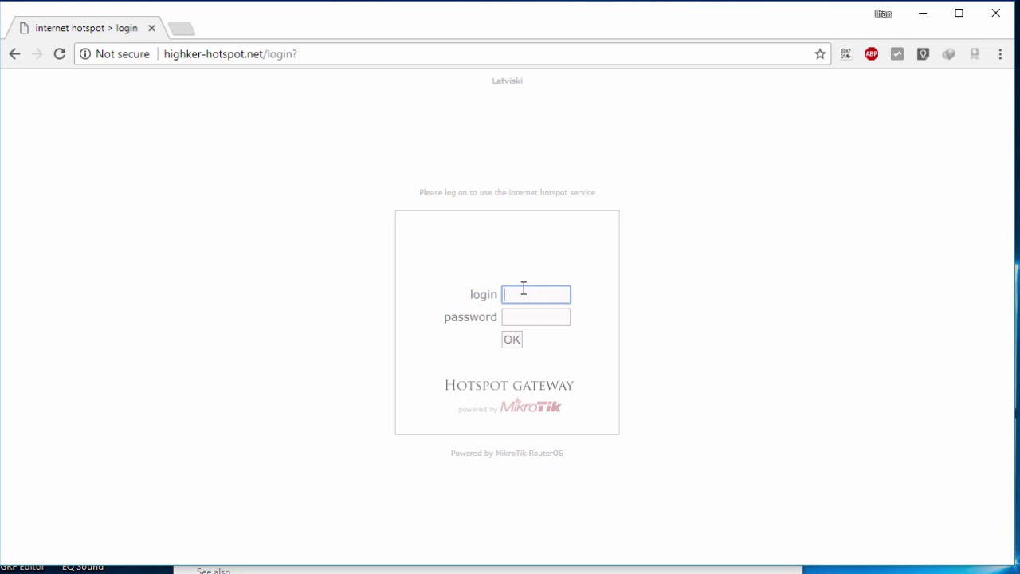
# Step: Submit the hotspot login form with user name 'admin' and the account password
pyautogui.write('admin')
pyautogui.press('Tab')
pyautogui.write('a*******')
pyautogui.press('Return')
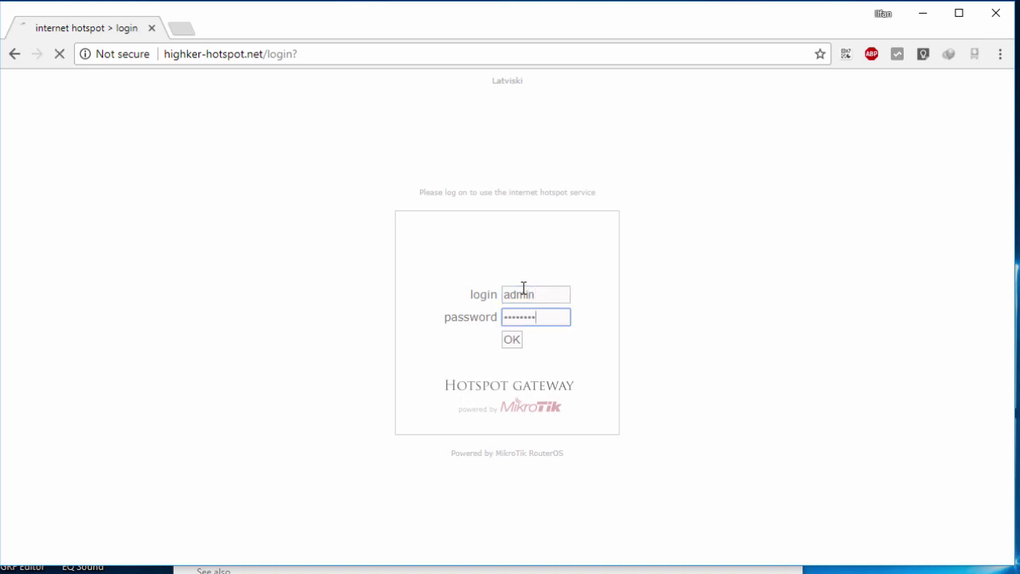
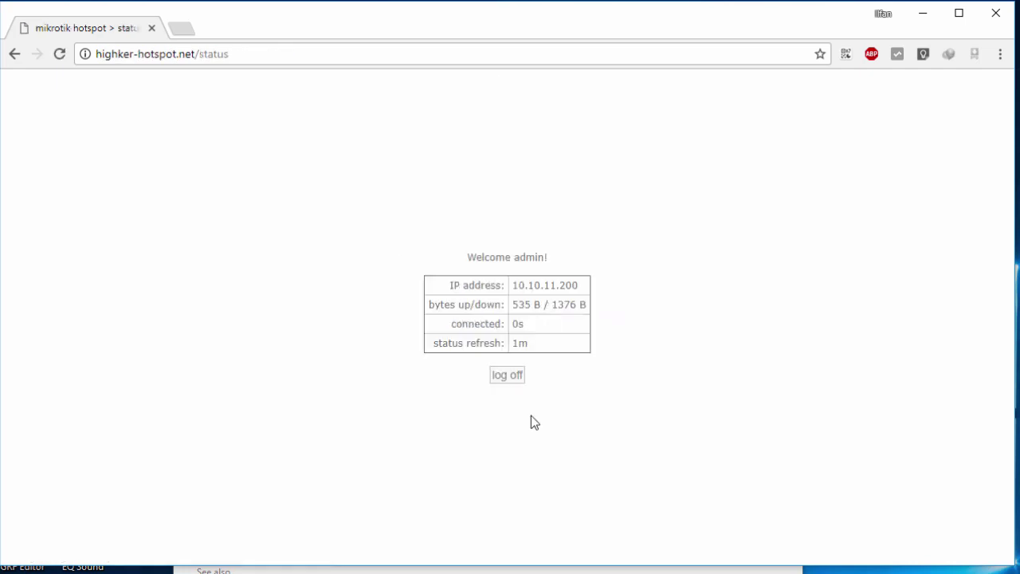
# Step: Log off the hotspot, return to the login form's fields, then select hsprof1 in WinBox
pyautogui.click(520, 380)
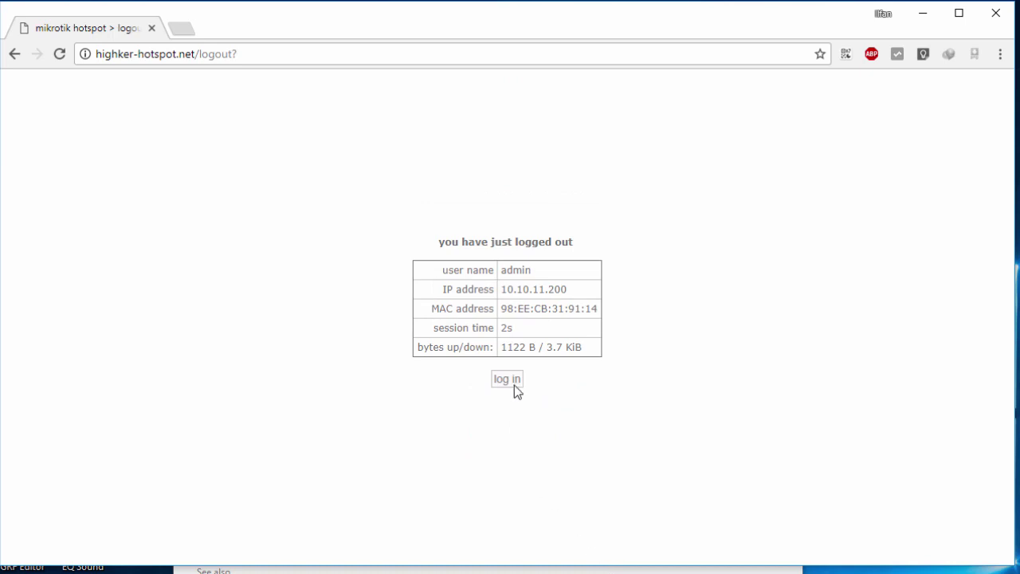
pyautogui.click(512, 380)
pyautogui.click(562, 311)
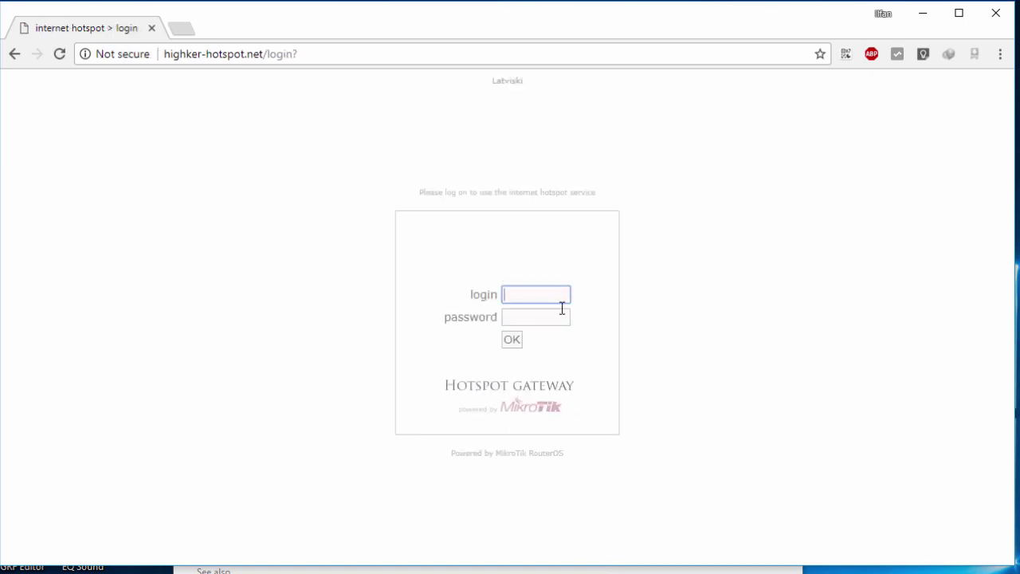
pyautogui.click(565, 321)
pyautogui.hotkey('alt', 'Tab')
pyautogui.click(543, 340)
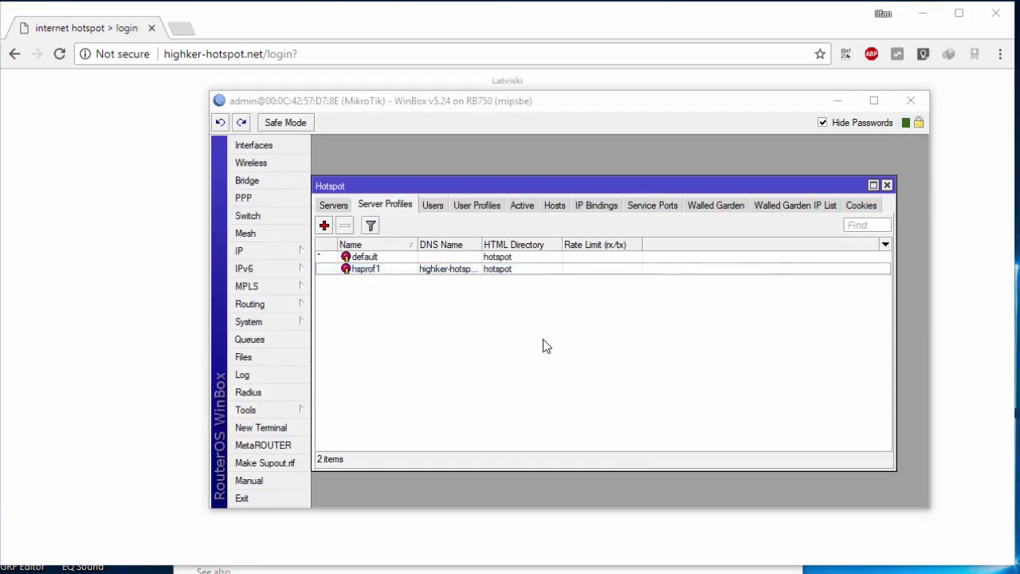
# Step: Verify Cookie login is unchecked on hsprof1, then show the Hotspot Users list
pyautogui.doubleClick(488, 271)
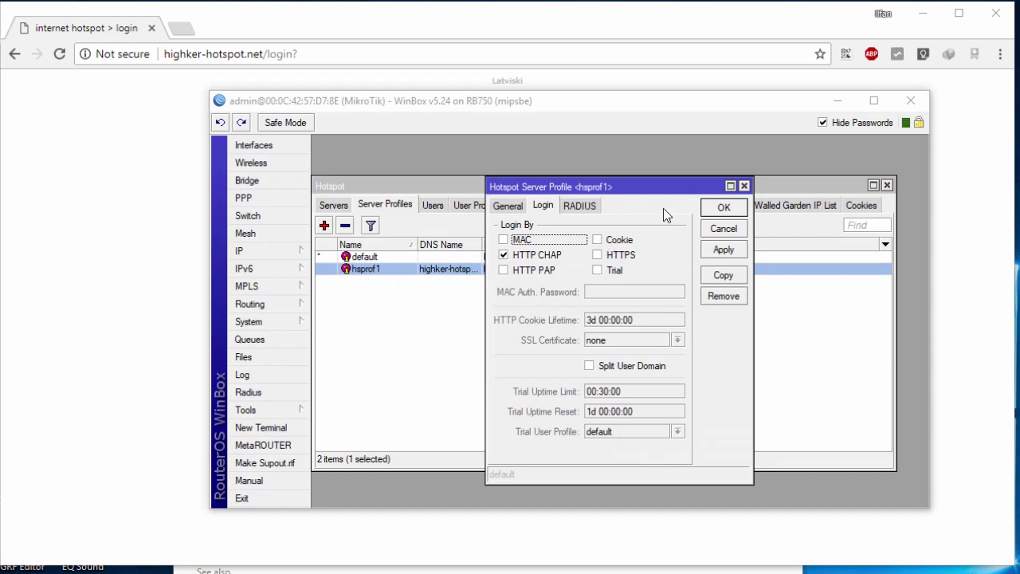
pyautogui.click(744, 186)
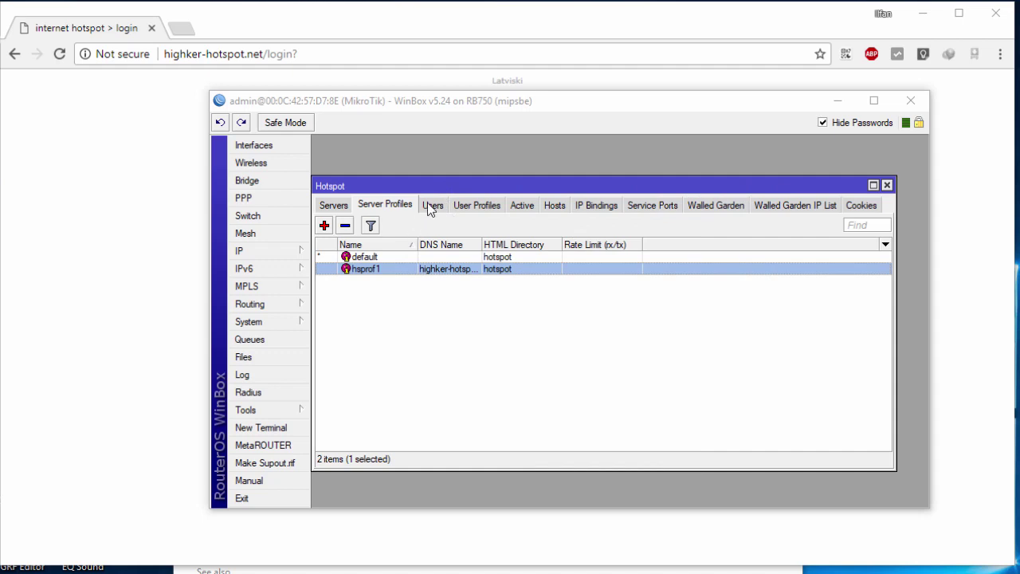
pyautogui.click(432, 205)
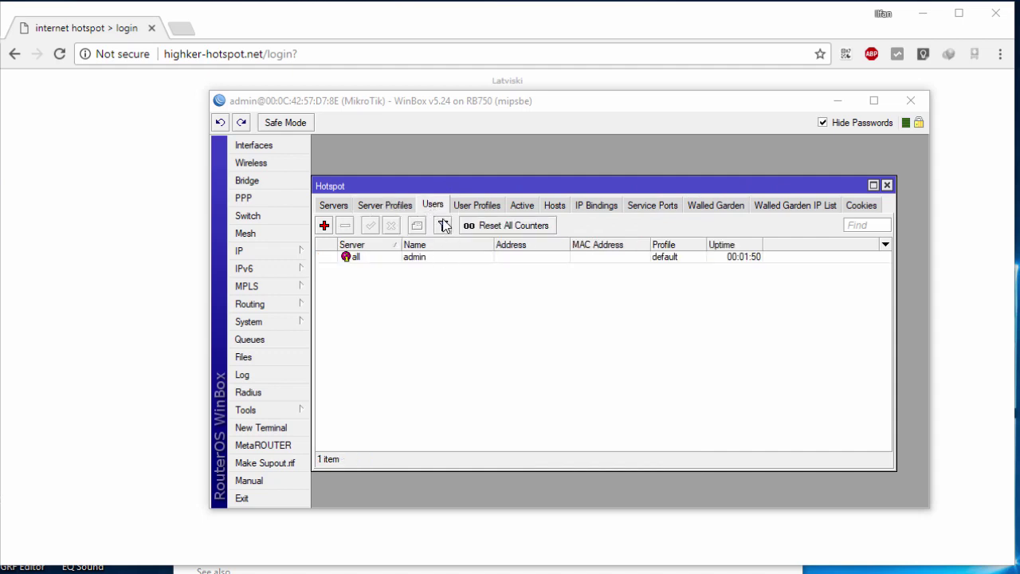
pyautogui.moveTo(421, 192); pyautogui.dragTo(454, 203)
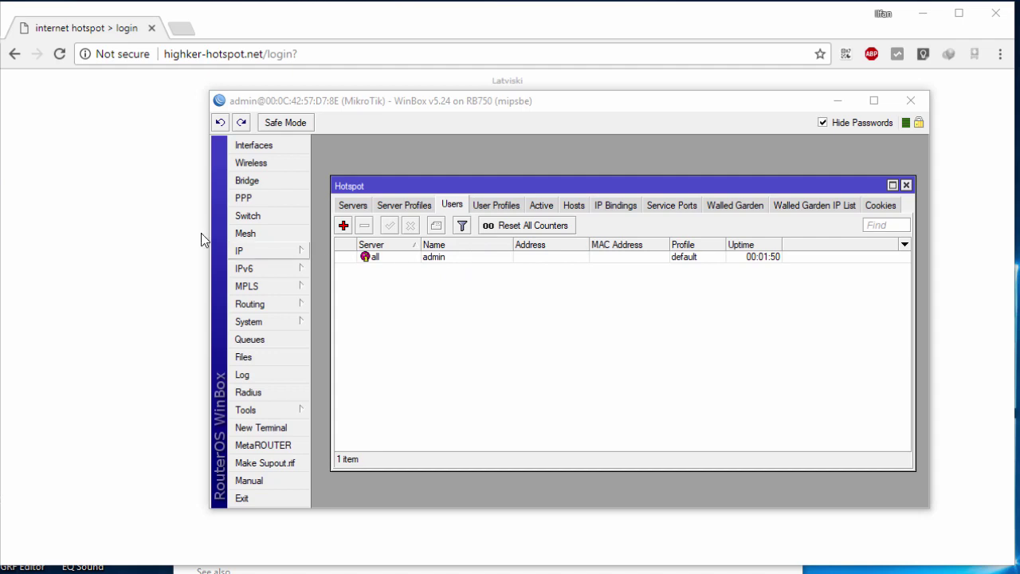
# Step: Select the gateway page address in Chrome and return to WinBox
pyautogui.click(151, 124)
pyautogui.click(259, 54)
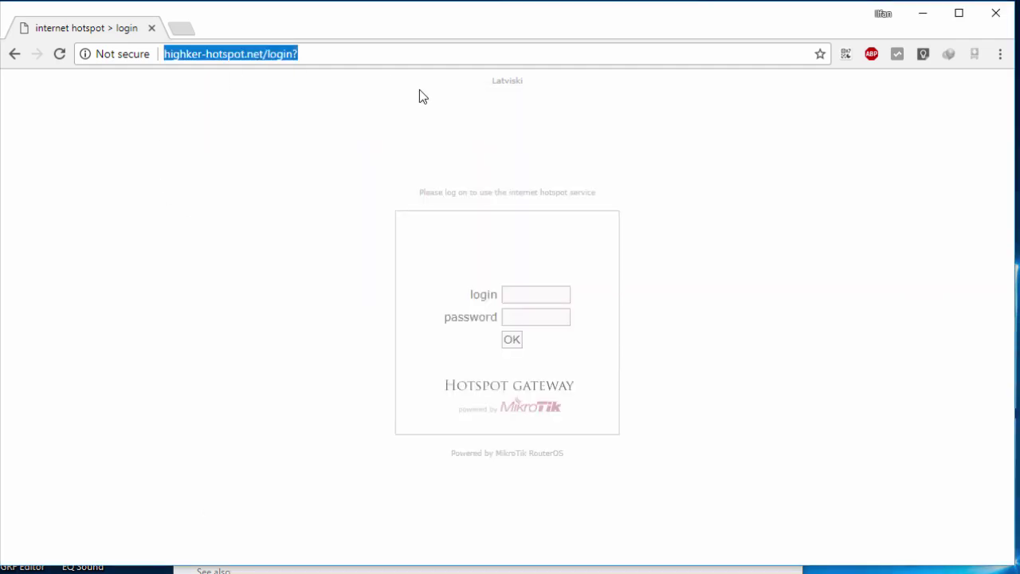
pyautogui.hotkey('alt', 'Tab')
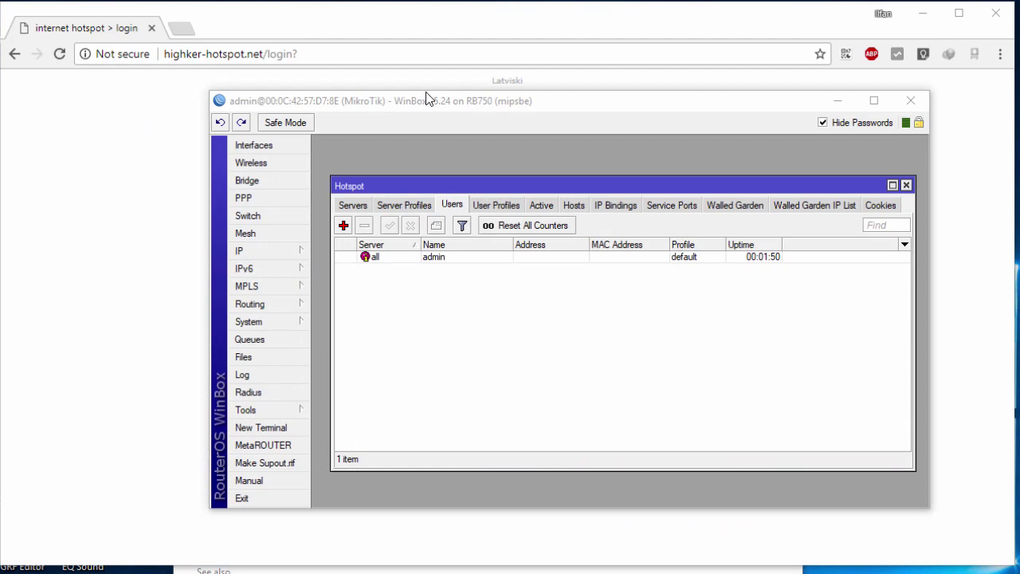